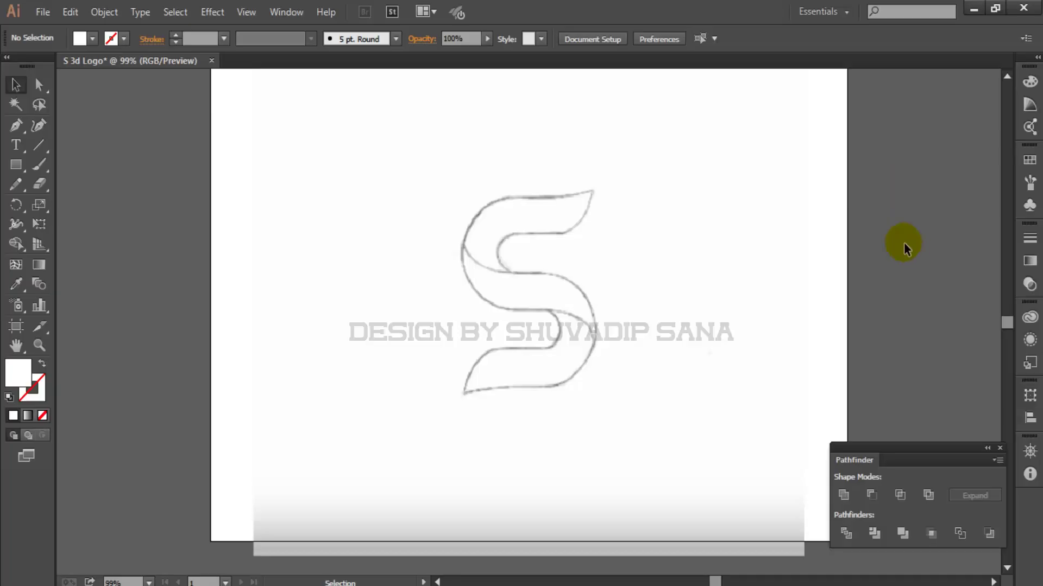
Step: Start the S outline path at the sketch's top tip and run it along the top edge
{"action": "left_click", "coordinate": [727, 243]}
{"action": "key", "text": "ctrl+2"}
{"action": "scroll", "coordinate": [566, 193], "scroll_direction": "up", "scroll_amount": 2}
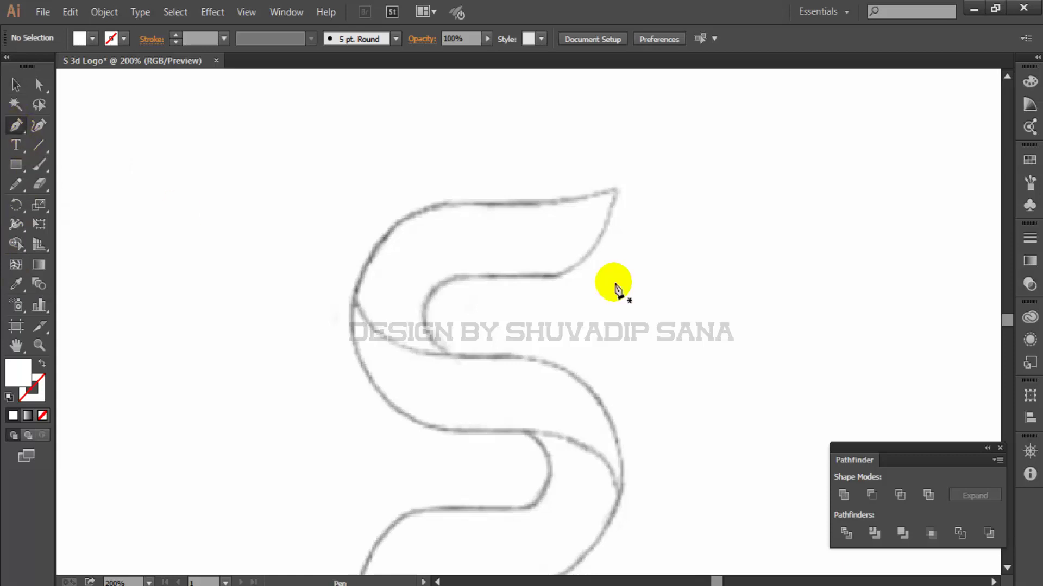
{"action": "scroll", "coordinate": [616, 198], "scroll_direction": "up", "scroll_amount": 2}
{"action": "left_click_drag", "start_coordinate": [549, 239], "coordinate": [734, 249]}
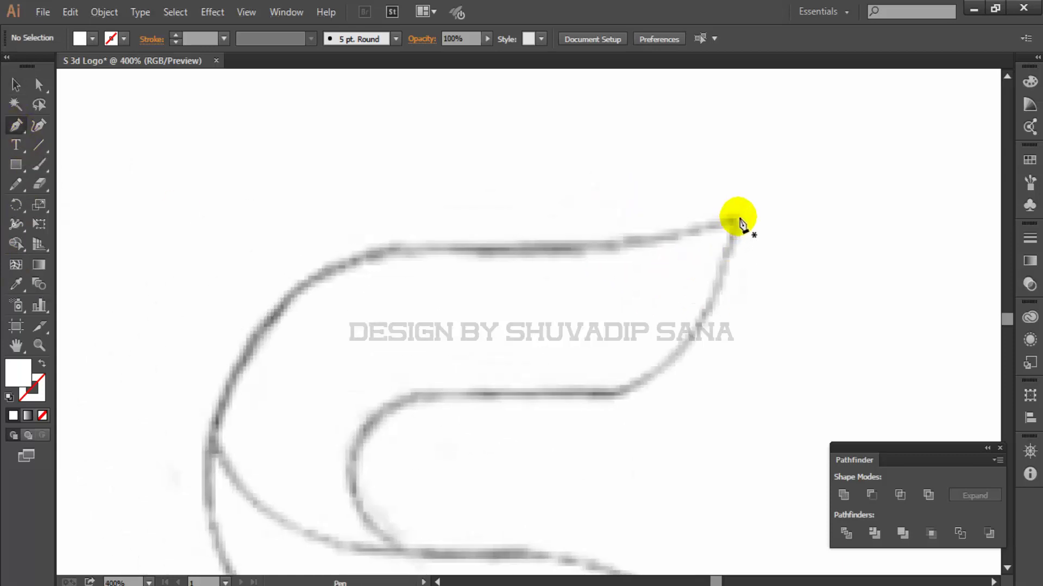
{"action": "left_click", "coordinate": [740, 222]}
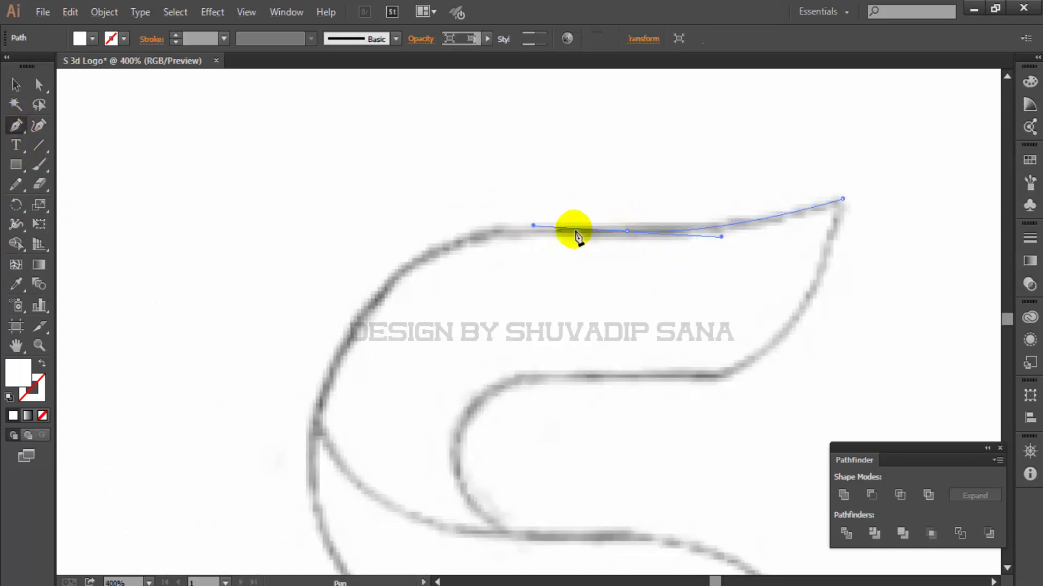
{"action": "left_click", "coordinate": [628, 231]}
Step: Curve the path around the S's upper left bend and down its left side
{"action": "scroll", "coordinate": [605, 209], "scroll_direction": "up", "scroll_amount": 1}
{"action": "scroll", "coordinate": [611, 208], "scroll_direction": "up", "scroll_amount": 1}
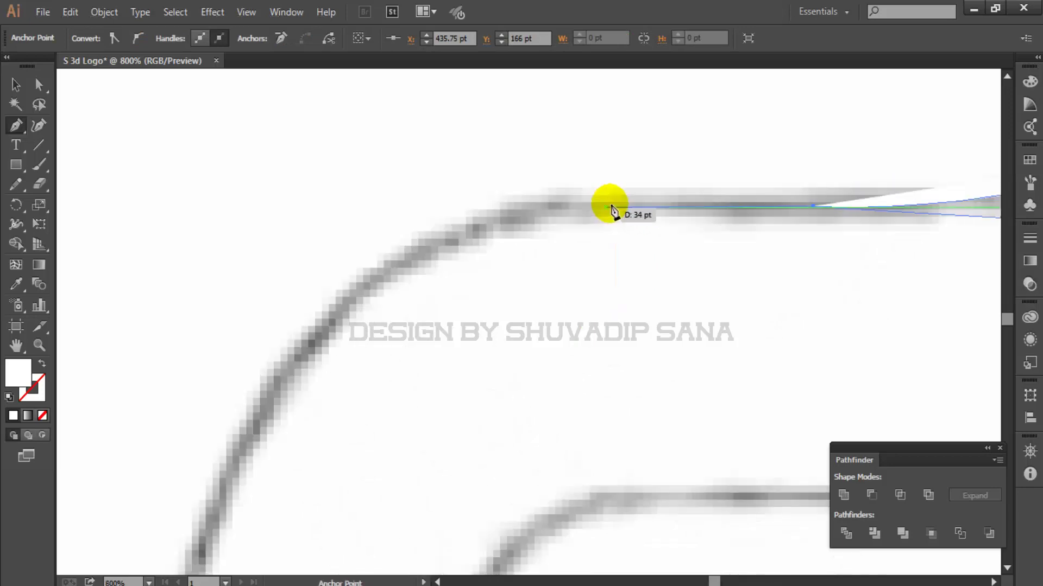
{"action": "left_click_drag", "start_coordinate": [611, 209], "coordinate": [478, 222]}
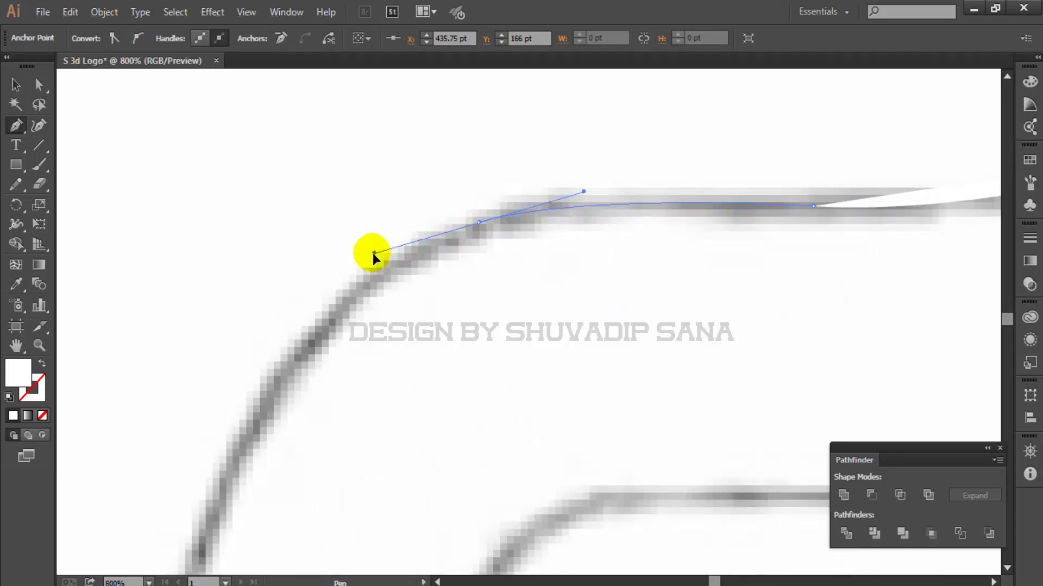
{"action": "left_click_drag", "start_coordinate": [372, 253], "coordinate": [482, 221]}
{"action": "scroll", "coordinate": [466, 287], "scroll_direction": "down", "scroll_amount": 3}
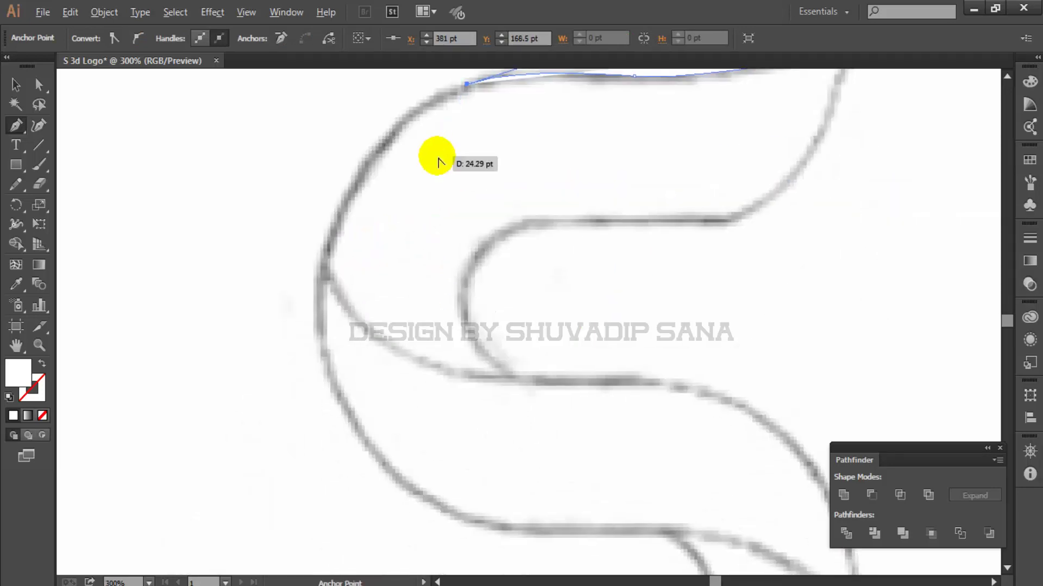
{"action": "left_click_drag", "start_coordinate": [353, 242], "coordinate": [356, 285]}
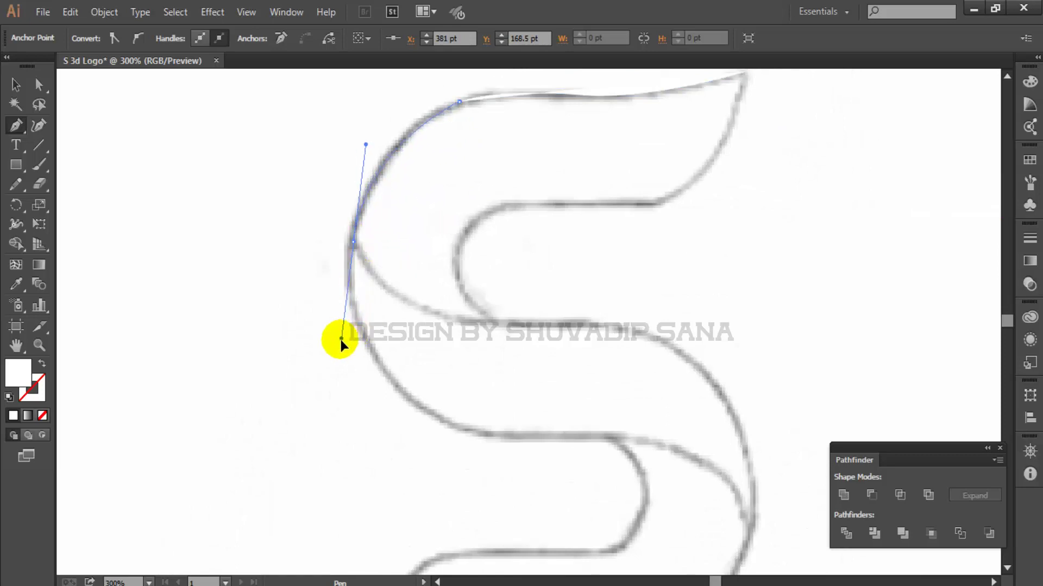
Step: Bend the path through the S's middle band and around the middle turn
{"action": "scroll", "coordinate": [345, 261], "scroll_direction": "down", "scroll_amount": 2}
{"action": "scroll", "coordinate": [345, 261], "scroll_direction": "down", "scroll_amount": 1}
{"action": "mouse_move", "coordinate": [337, 202]}
{"action": "left_mouse_down"}
{"action": "mouse_move", "coordinate": [440, 340]}
{"action": "mouse_move", "coordinate": [542, 347]}
{"action": "left_mouse_up"}
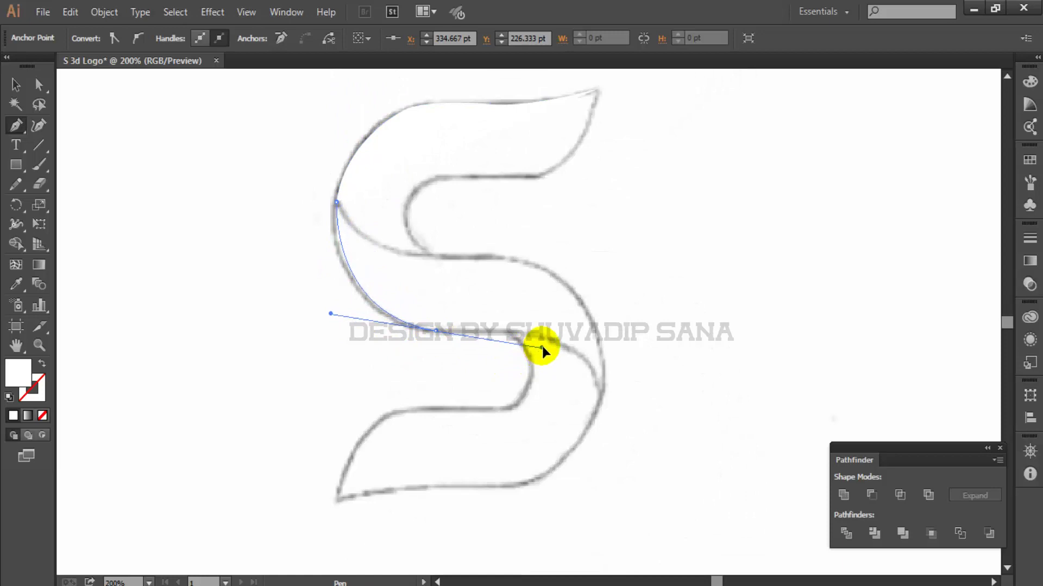
{"action": "mouse_move", "coordinate": [436, 331]}
{"action": "left_mouse_down"}
{"action": "mouse_move", "coordinate": [559, 287]}
{"action": "mouse_move", "coordinate": [538, 255]}
{"action": "left_mouse_up"}
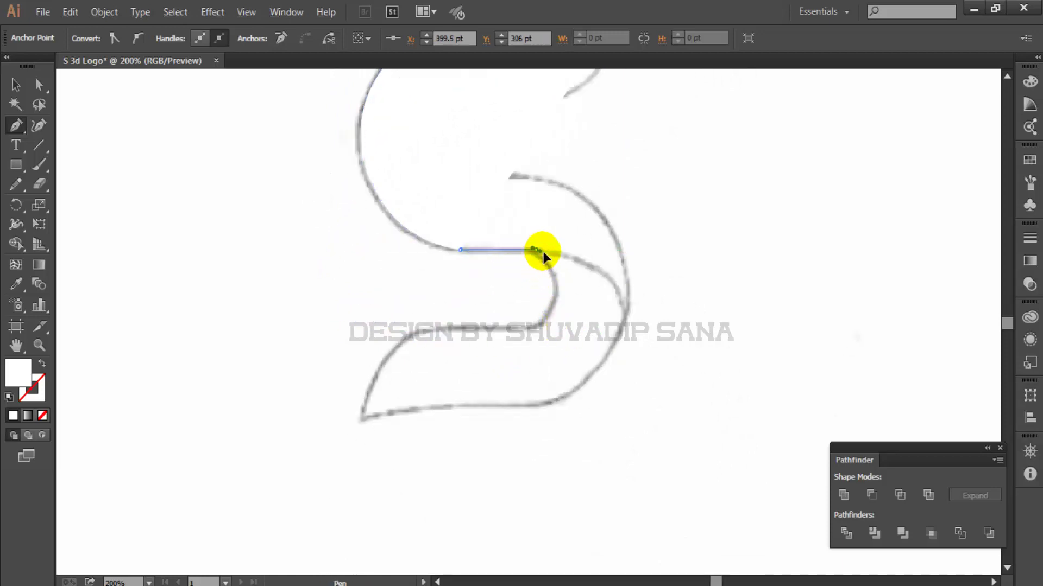
{"action": "mouse_move", "coordinate": [553, 250]}
{"action": "left_mouse_down"}
{"action": "mouse_move", "coordinate": [559, 320]}
{"action": "mouse_move", "coordinate": [446, 321]}
{"action": "mouse_move", "coordinate": [467, 315]}
{"action": "mouse_move", "coordinate": [454, 307]}
{"action": "left_mouse_up"}
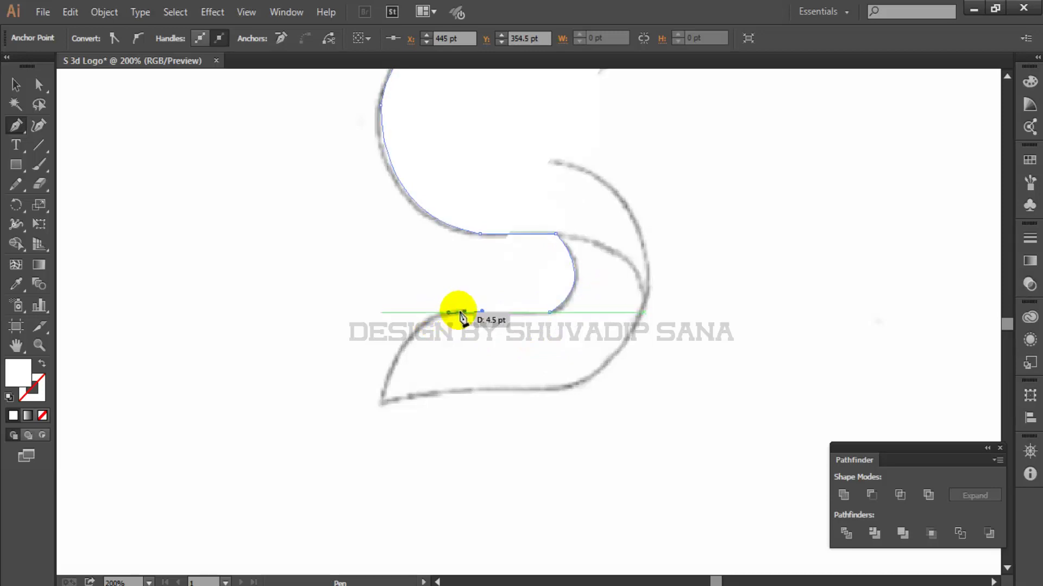
Step: Trace the bottom tail with a sharp tip, then continue up the lower right curve
{"action": "scroll", "coordinate": [420, 331], "scroll_direction": "down", "scroll_amount": 2}
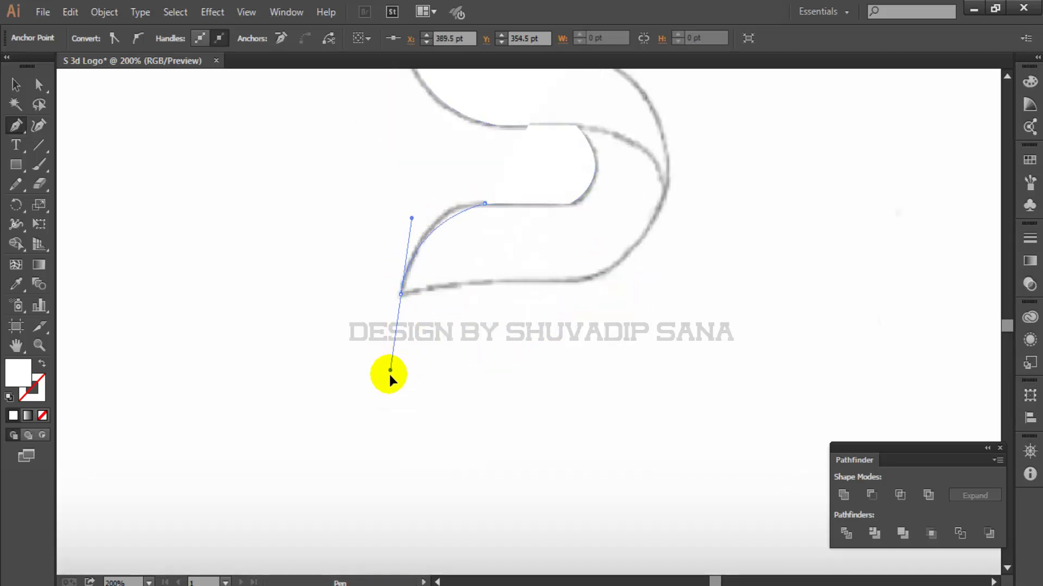
{"action": "left_click_drag", "start_coordinate": [383, 393], "coordinate": [385, 388]}
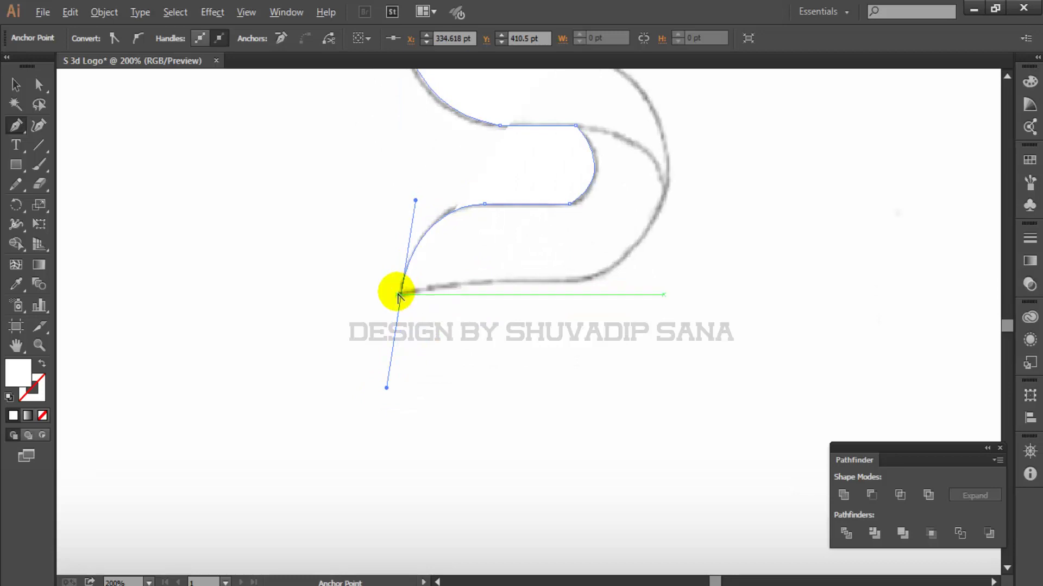
{"action": "left_click", "coordinate": [401, 293]}
{"action": "mouse_move", "coordinate": [561, 282]}
{"action": "left_mouse_down"}
{"action": "mouse_move", "coordinate": [612, 287]}
{"action": "mouse_move", "coordinate": [563, 284]}
{"action": "left_mouse_up"}
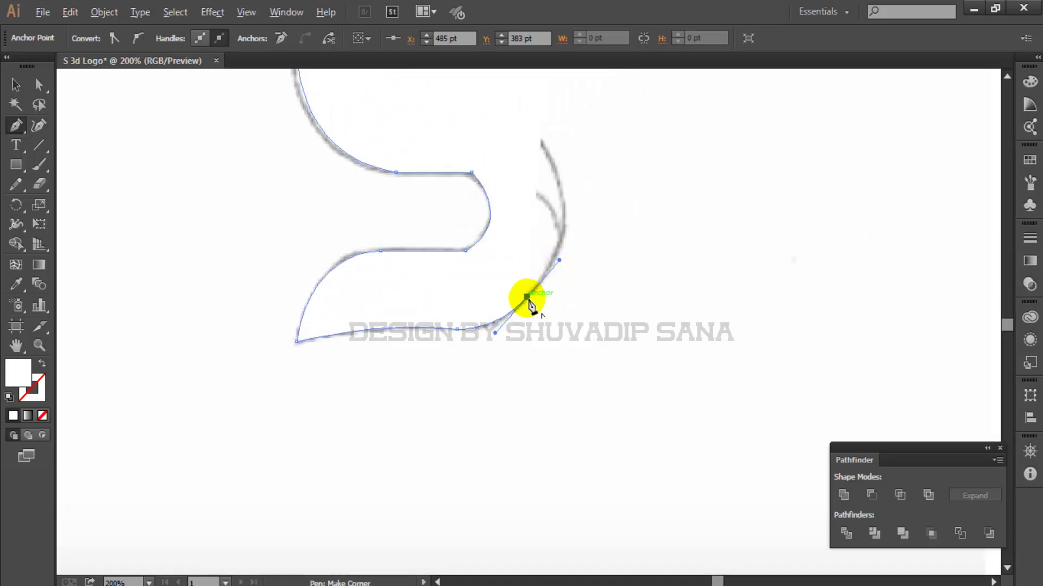
{"action": "left_click_drag", "start_coordinate": [555, 255], "coordinate": [463, 334]}
{"action": "left_click_drag", "start_coordinate": [473, 293], "coordinate": [474, 260]}
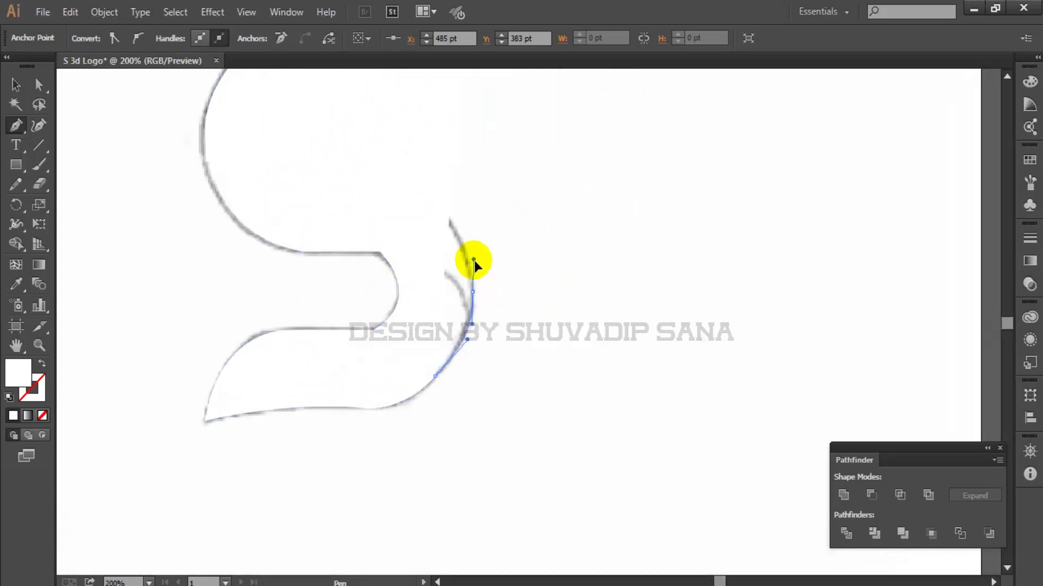
{"action": "key", "text": "alt"}
{"action": "scroll", "coordinate": [472, 292], "scroll_direction": "up", "scroll_amount": 3}
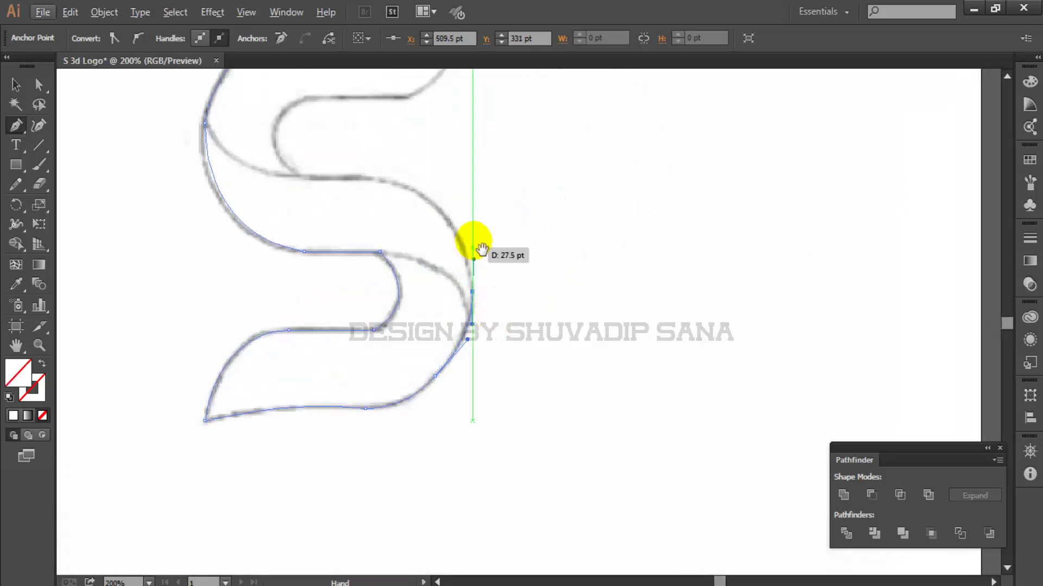
{"action": "scroll", "coordinate": [478, 245], "scroll_direction": "left", "scroll_amount": 3}
{"action": "scroll", "coordinate": [540, 275], "scroll_direction": "down", "scroll_amount": 1}
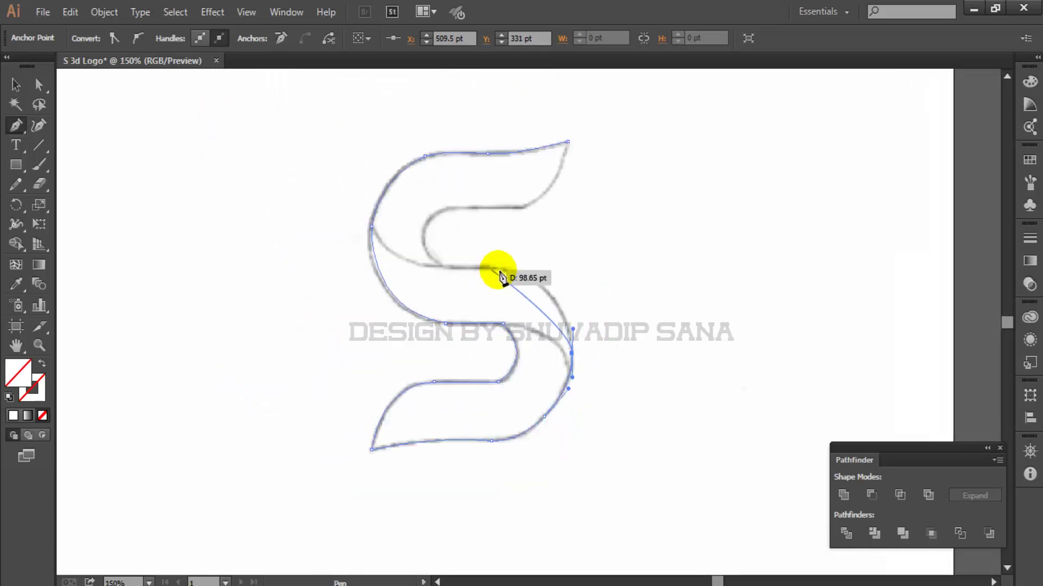
Step: Continue the outline up through the S's middle band using corner points
{"action": "left_click", "coordinate": [570, 352]}
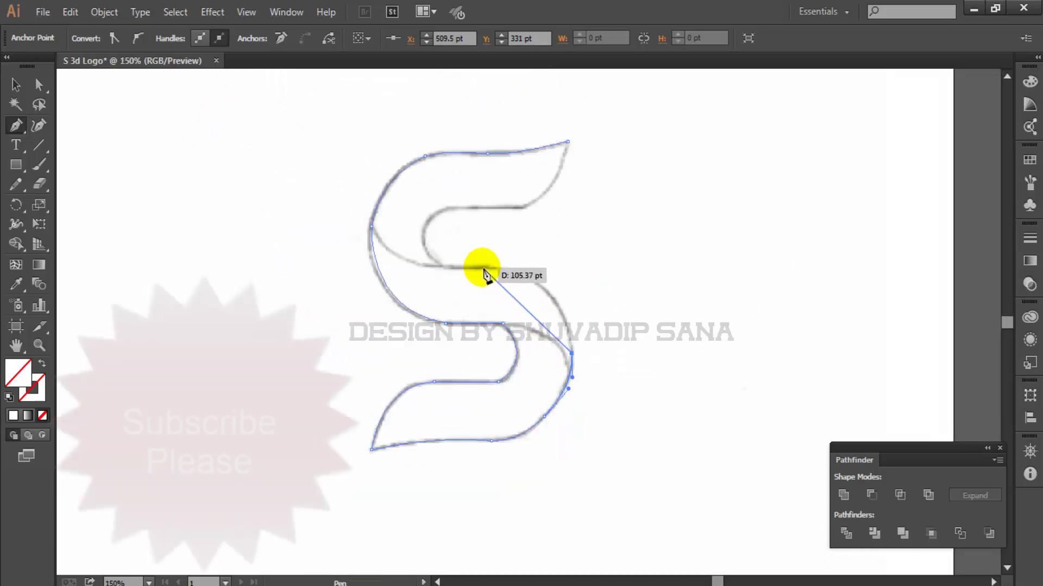
{"action": "left_click_drag", "start_coordinate": [482, 267], "coordinate": [394, 269]}
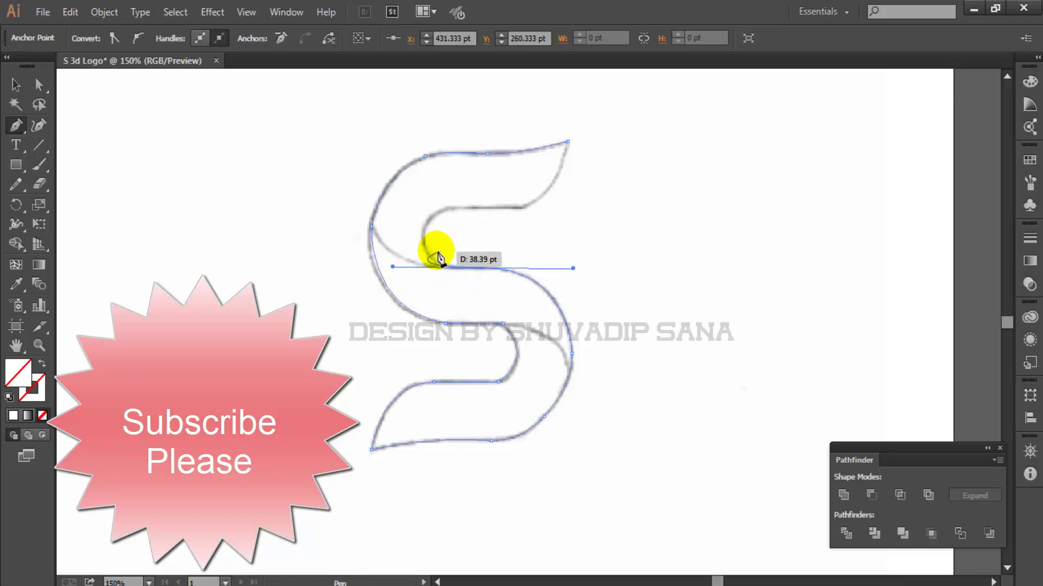
{"action": "key", "text": "alt"}
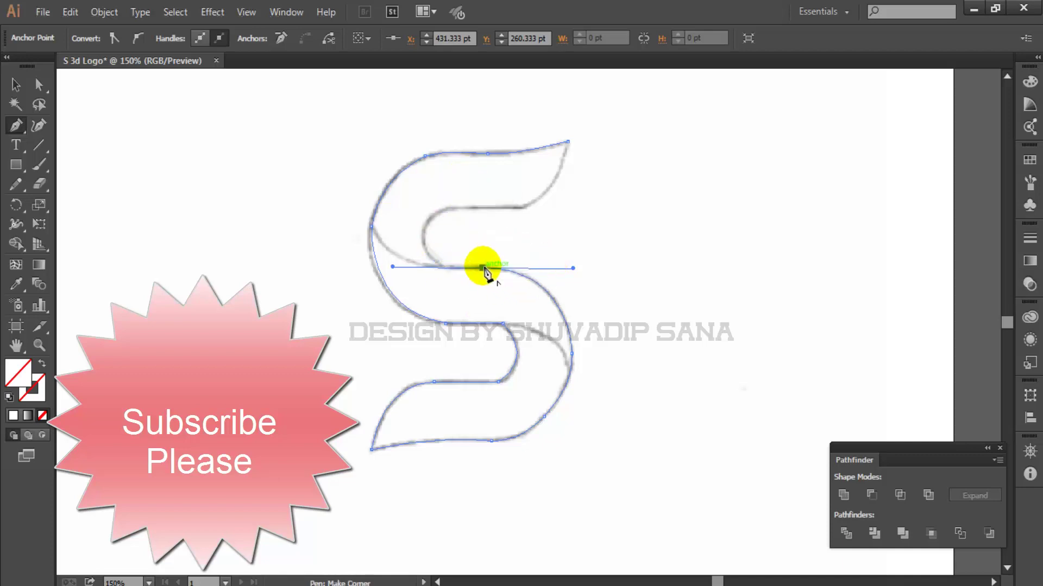
{"action": "left_click", "coordinate": [482, 267], "text": "alt"}
{"action": "left_click_drag", "start_coordinate": [425, 227], "coordinate": [435, 189]}
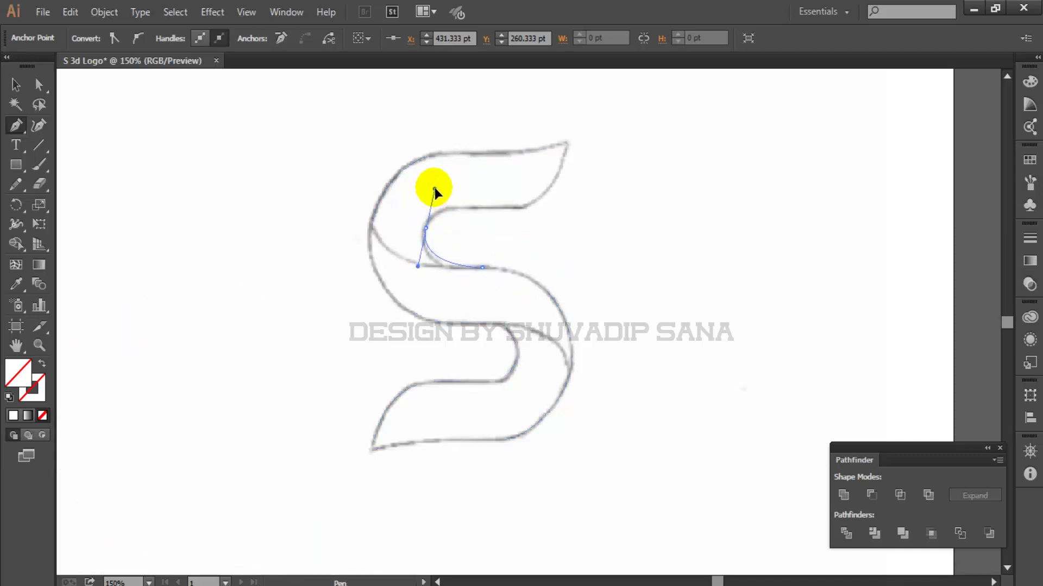
Step: Trace the inner top curve back to the top tip, closing the path, then zoom out
{"action": "left_click", "coordinate": [426, 228]}
{"action": "left_click_drag", "start_coordinate": [471, 209], "coordinate": [516, 214]}
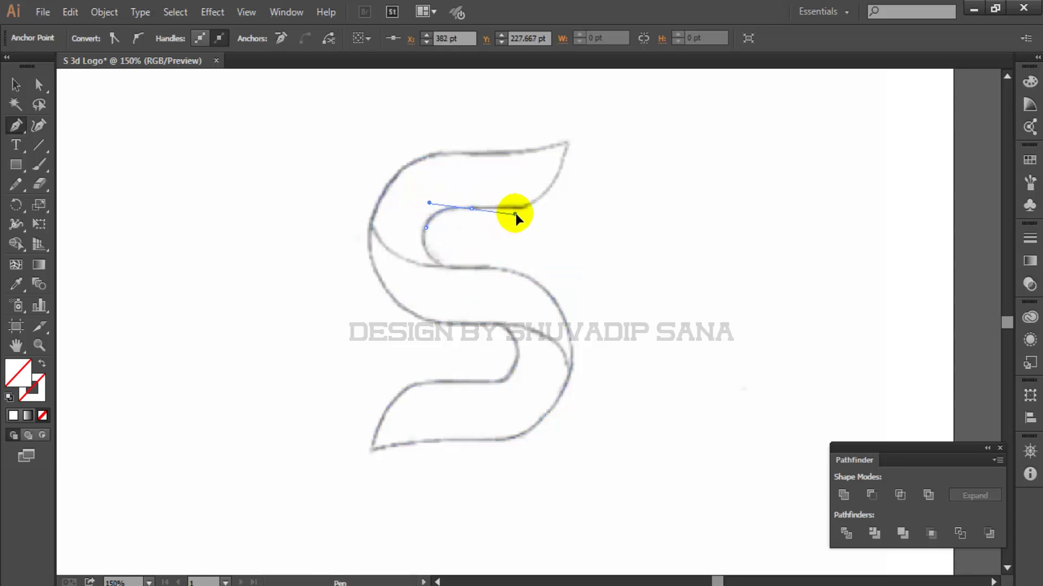
{"action": "left_click", "coordinate": [472, 208]}
{"action": "left_click", "coordinate": [522, 209]}
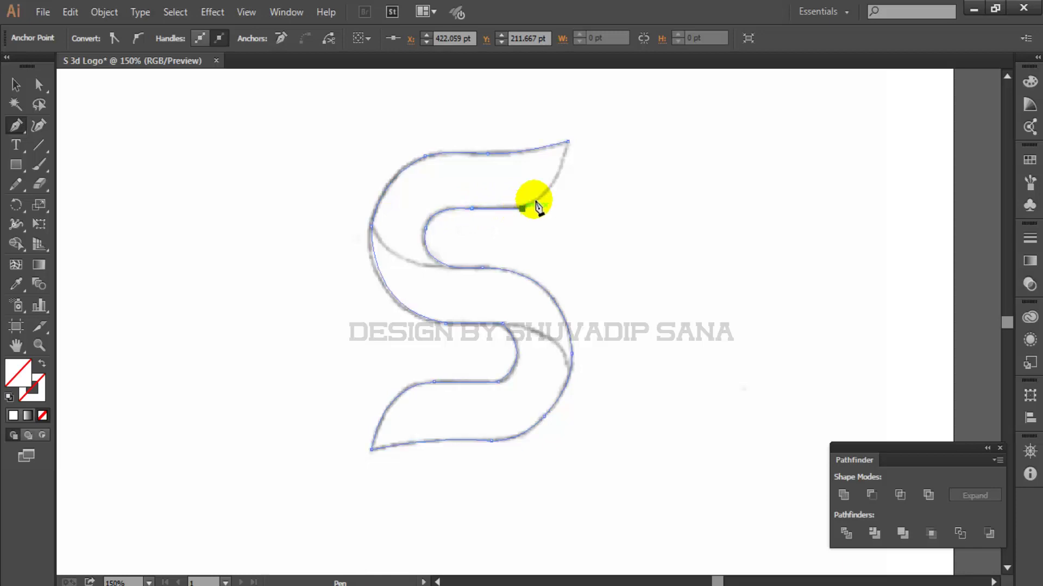
{"action": "left_click_drag", "start_coordinate": [536, 205], "coordinate": [480, 262]}
{"action": "left_click_drag", "start_coordinate": [514, 200], "coordinate": [523, 159]}
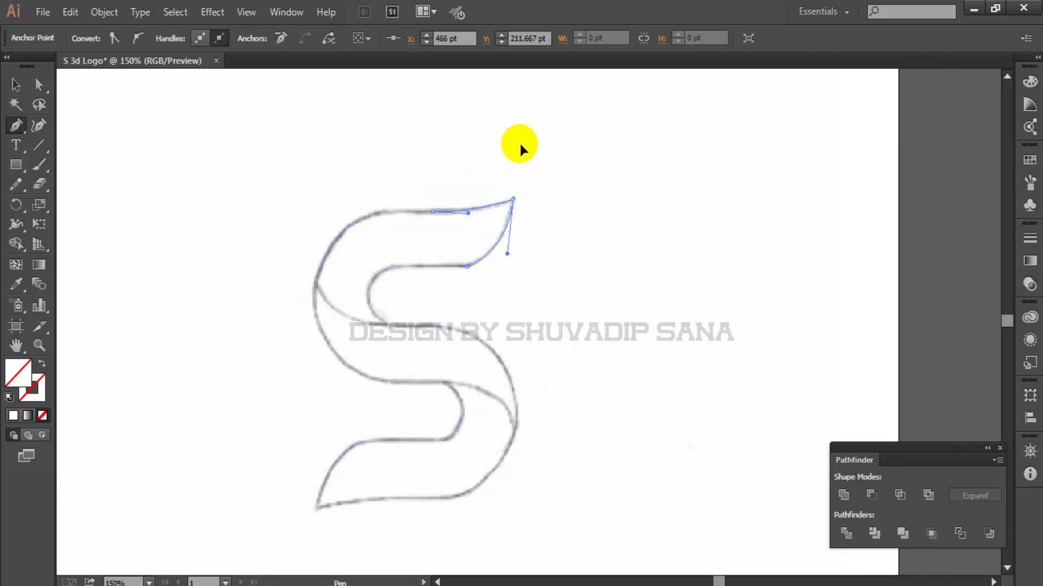
{"action": "key", "text": "ctrl+minus"}
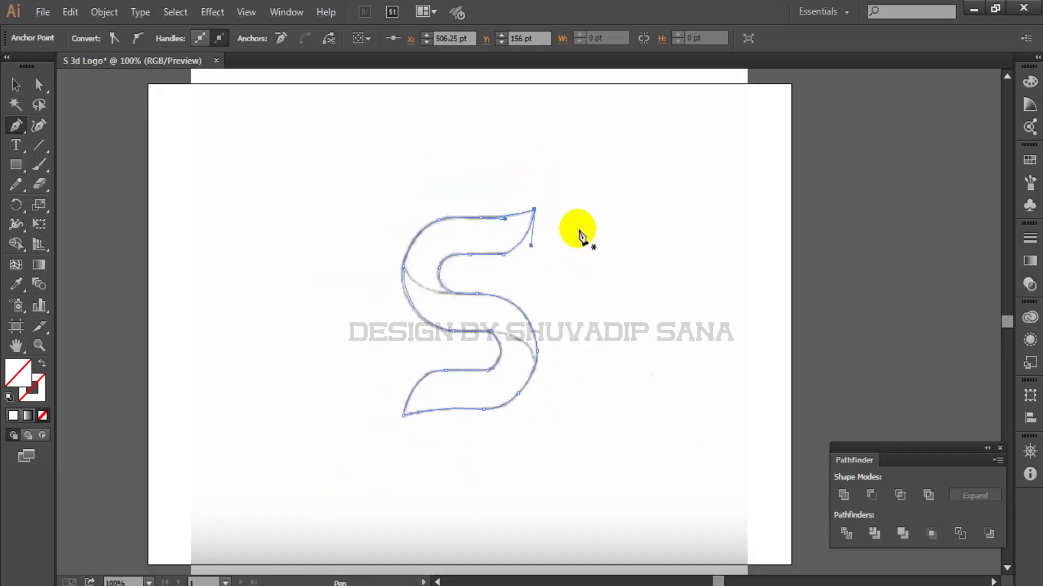
Step: Select the closed S outline and give it a dark 1 pt stroke from the Control bar
{"action": "left_click", "coordinate": [13, 90]}
{"action": "left_click", "coordinate": [698, 279]}
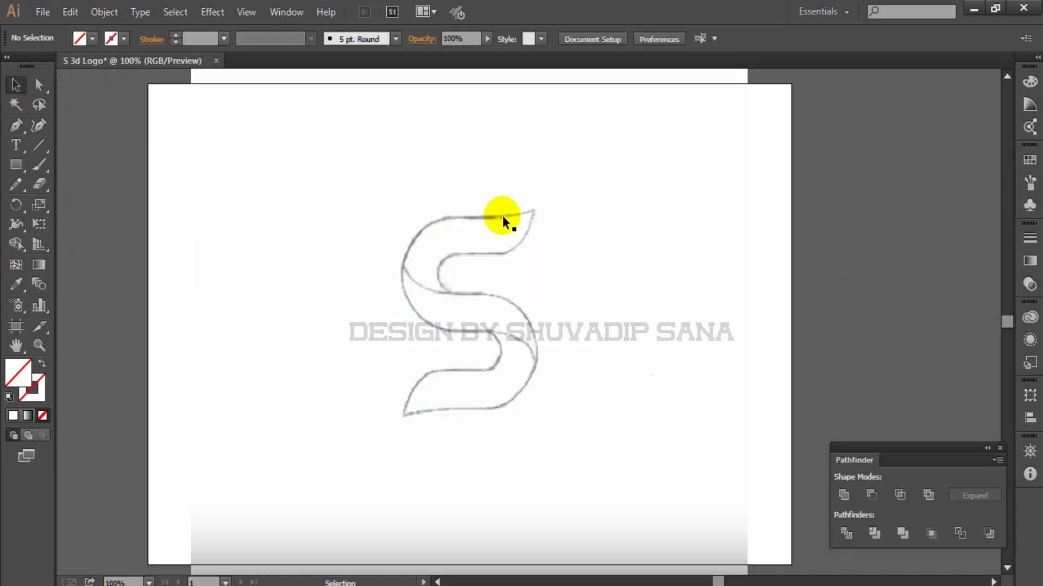
{"action": "left_click", "coordinate": [499, 215]}
{"action": "left_click", "coordinate": [124, 39]}
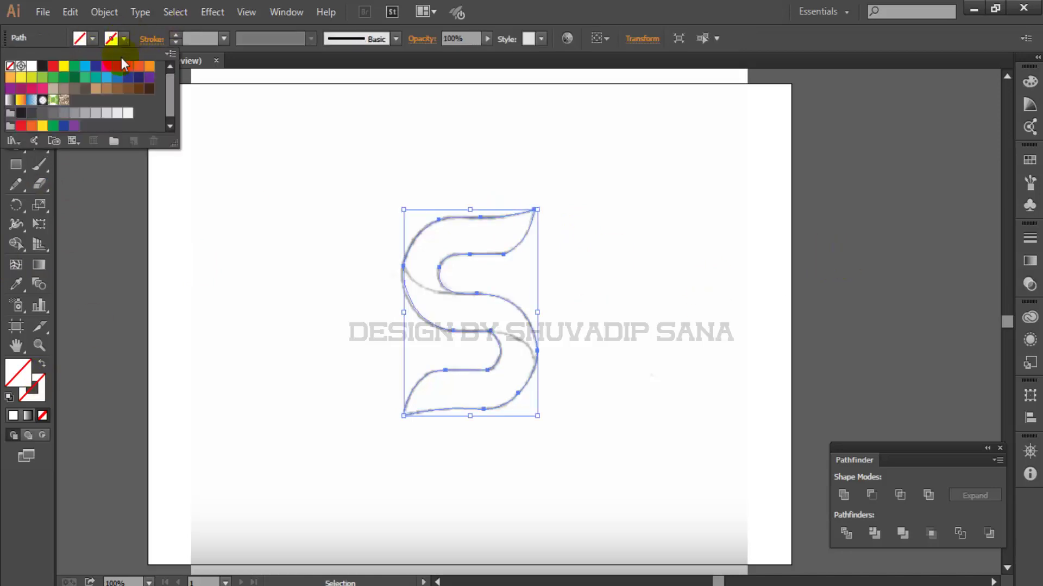
{"action": "left_click", "coordinate": [52, 67]}
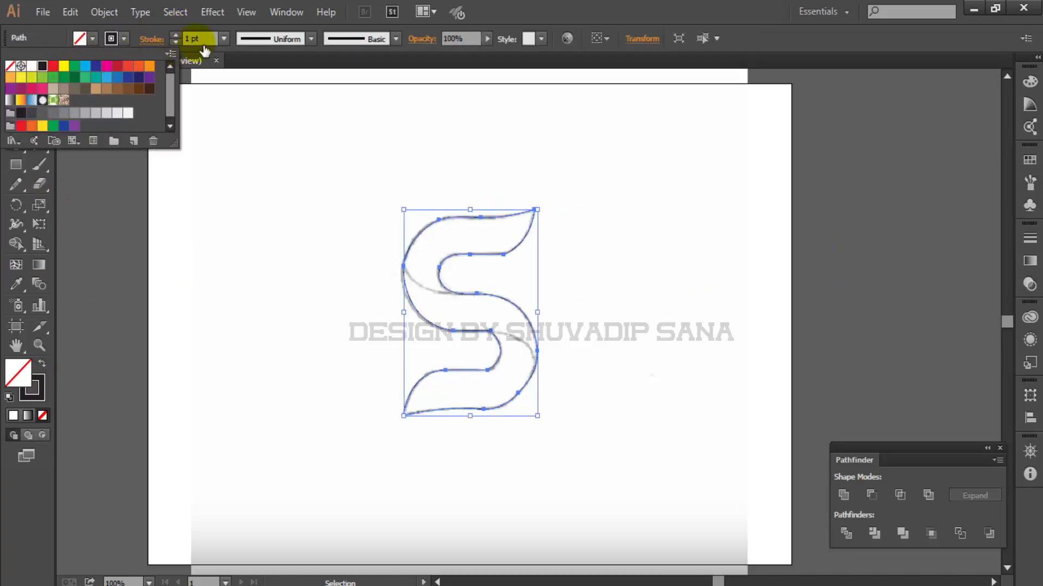
{"action": "left_click", "coordinate": [567, 404]}
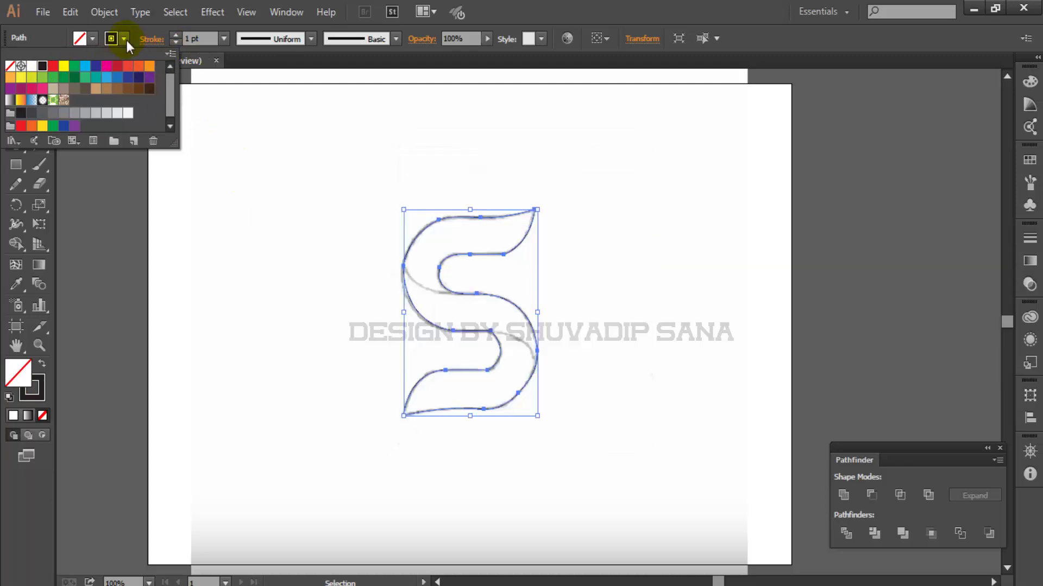
{"action": "left_click", "coordinate": [1030, 419]}
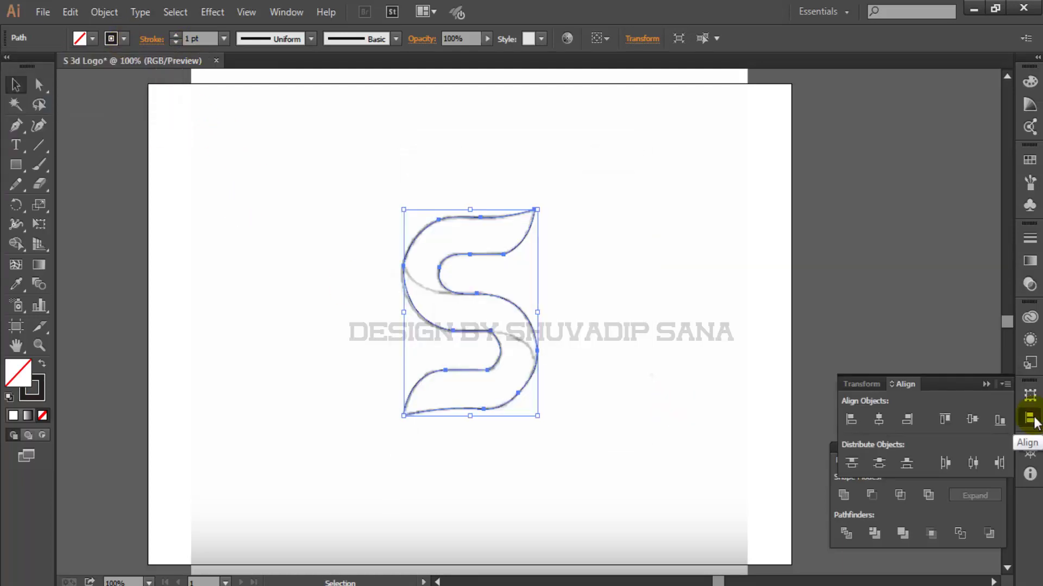
{"action": "left_click", "coordinate": [1034, 423]}
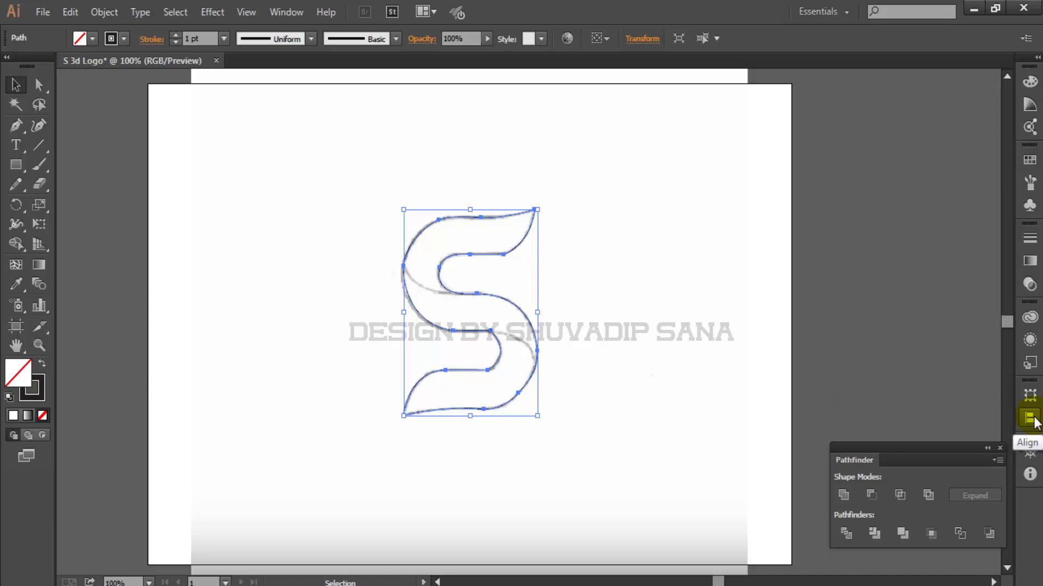
{"action": "left_click", "coordinate": [288, 13]}
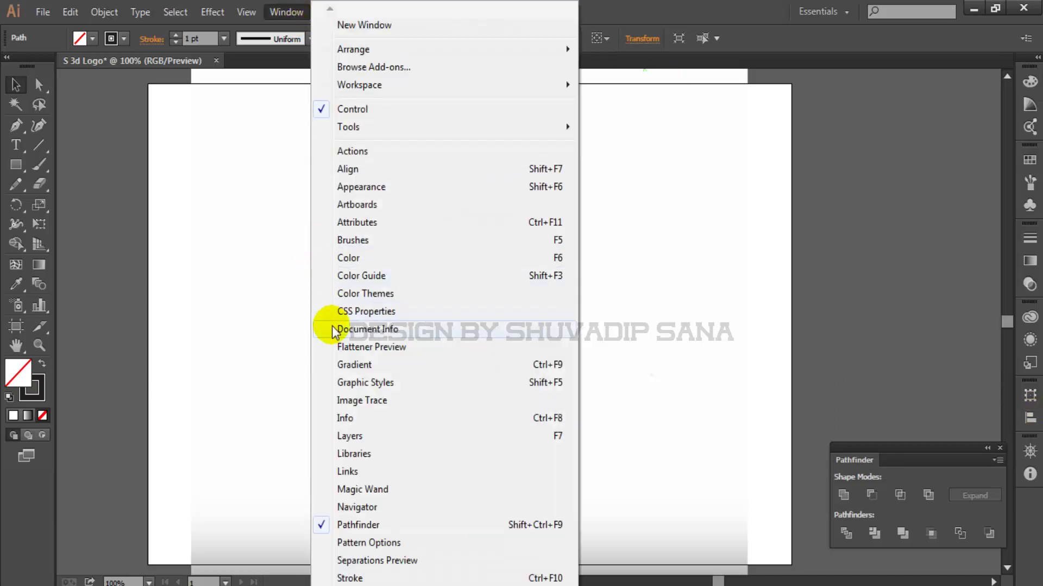
Step: In the Layers panel, expand Layer 1, lock the sketch image, and reselect the S path
{"action": "left_click", "coordinate": [348, 436]}
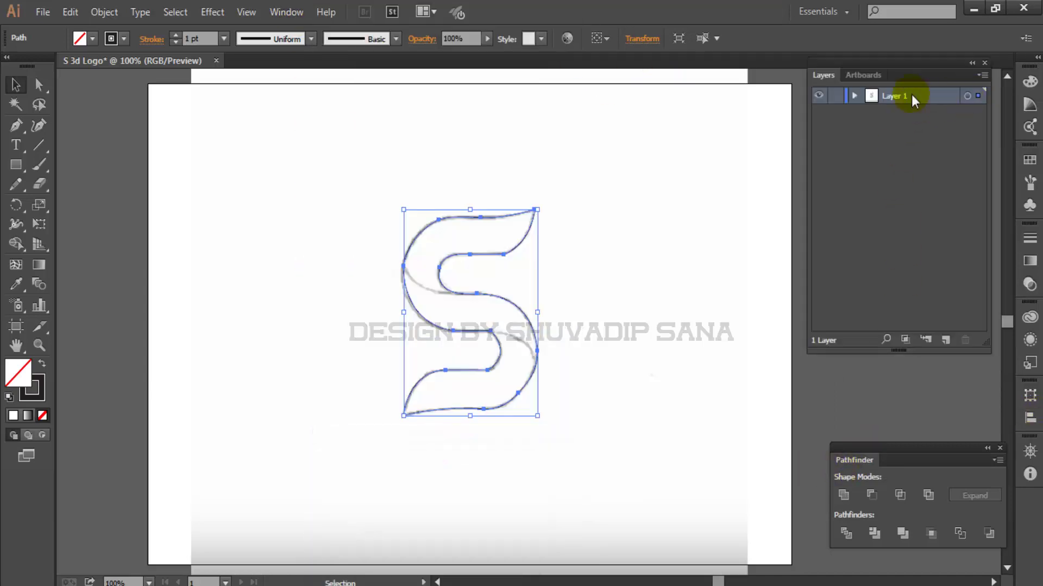
{"action": "left_click", "coordinate": [855, 96]}
{"action": "left_click", "coordinate": [835, 130]}
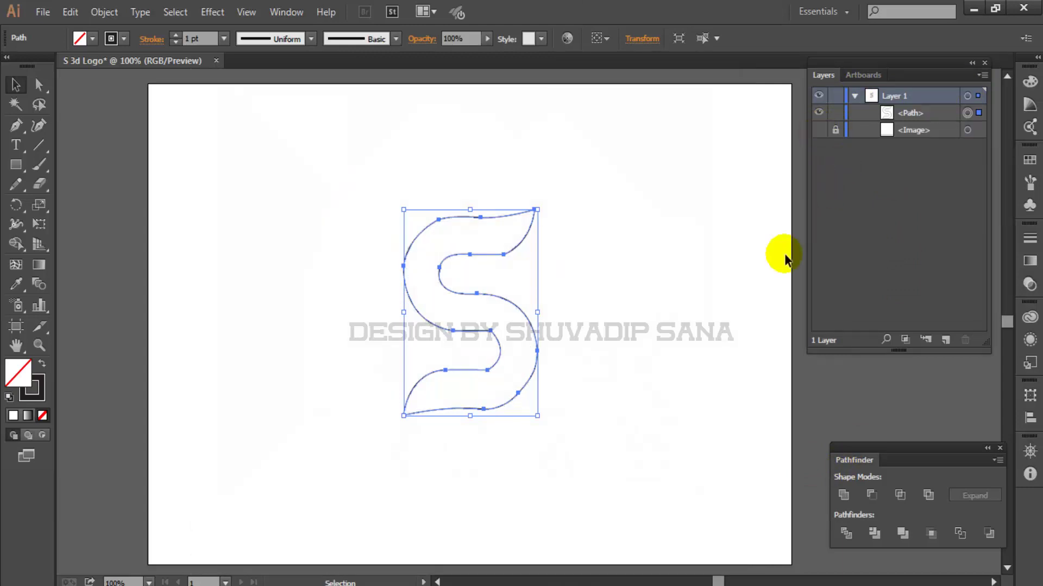
{"action": "left_click", "coordinate": [654, 313]}
{"action": "left_click", "coordinate": [512, 245]}
Step: Smooth the S's top edge with the Smooth tool and zoom in on the path
{"action": "left_click", "coordinate": [18, 128]}
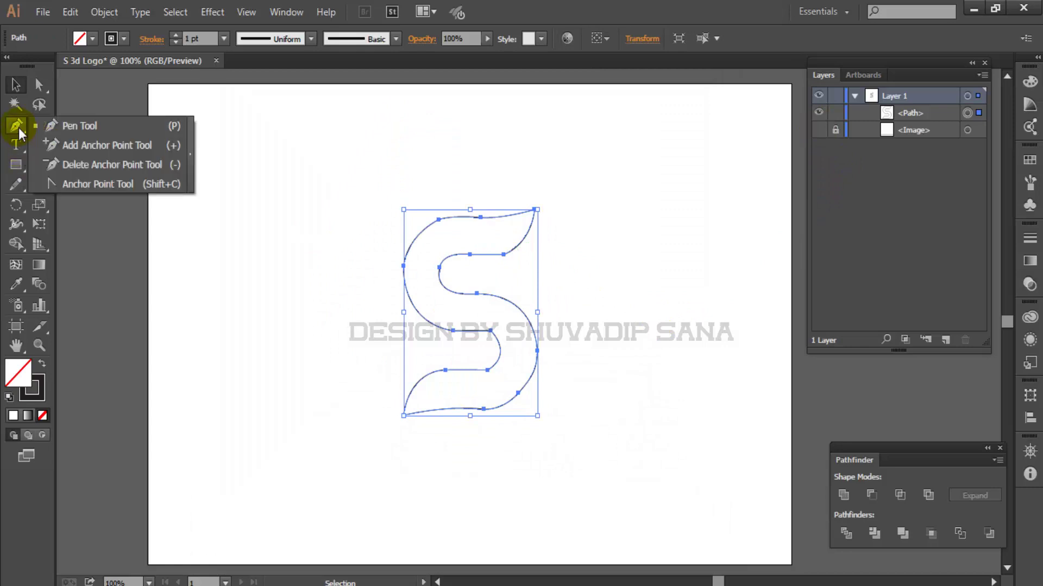
{"action": "left_click_drag", "start_coordinate": [17, 184], "coordinate": [73, 200]}
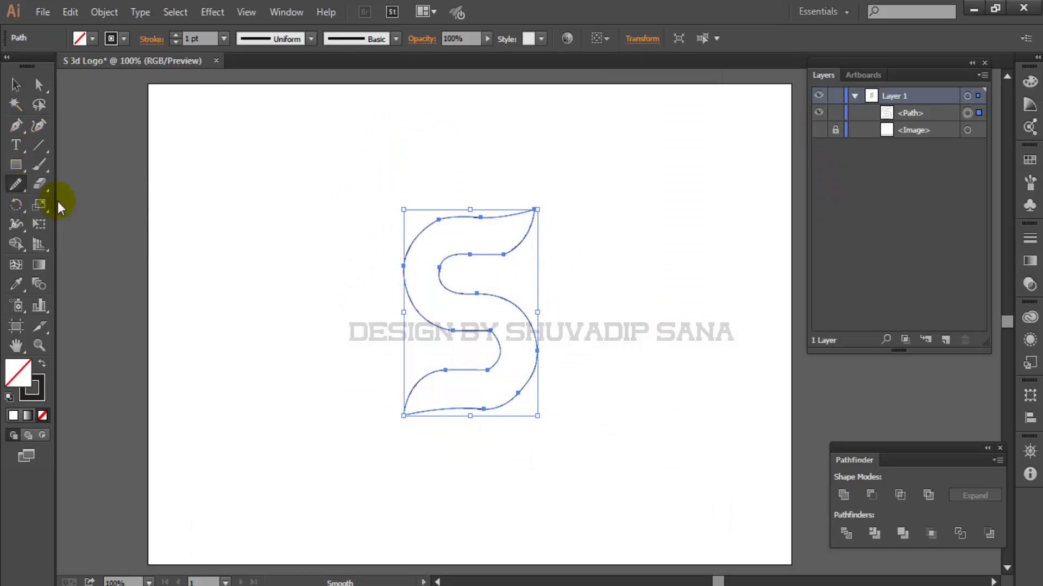
{"action": "mouse_move", "coordinate": [430, 238]}
{"action": "left_mouse_down"}
{"action": "mouse_move", "coordinate": [481, 217]}
{"action": "mouse_move", "coordinate": [477, 250]}
{"action": "left_mouse_up"}
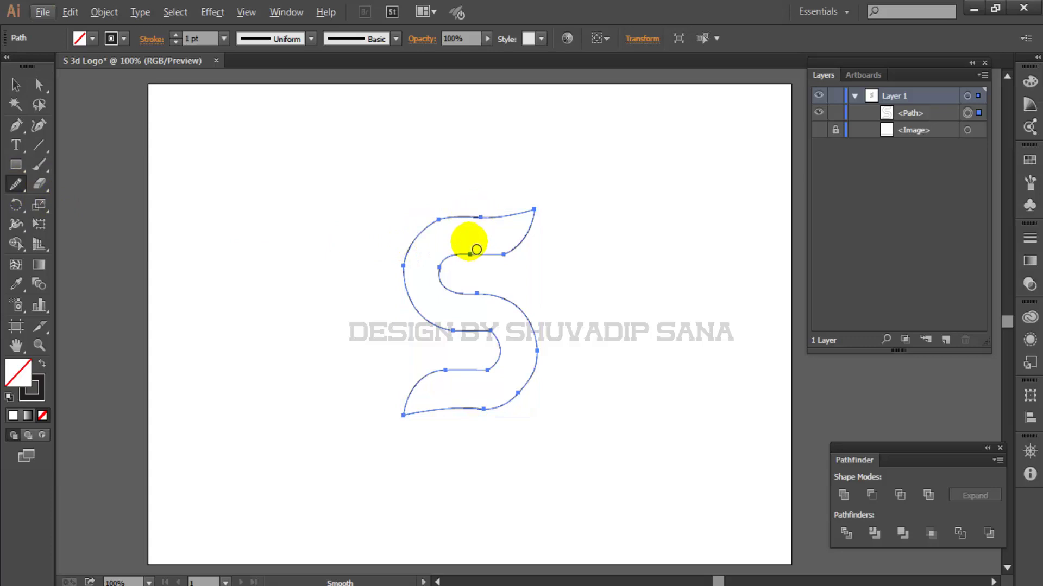
{"action": "left_click_drag", "start_coordinate": [355, 172], "coordinate": [600, 415]}
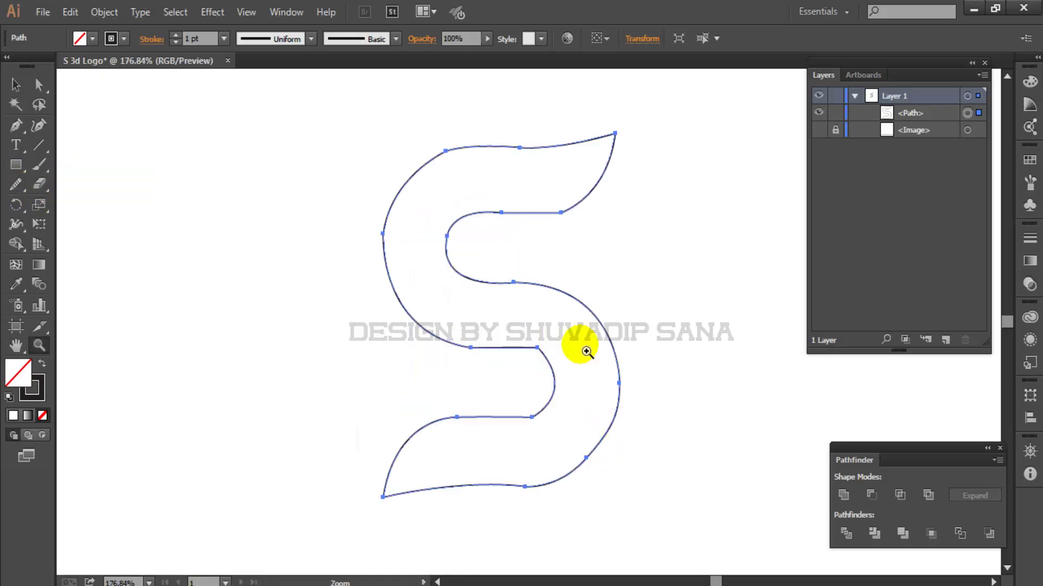
{"action": "left_click_drag", "start_coordinate": [325, 115], "coordinate": [643, 448]}
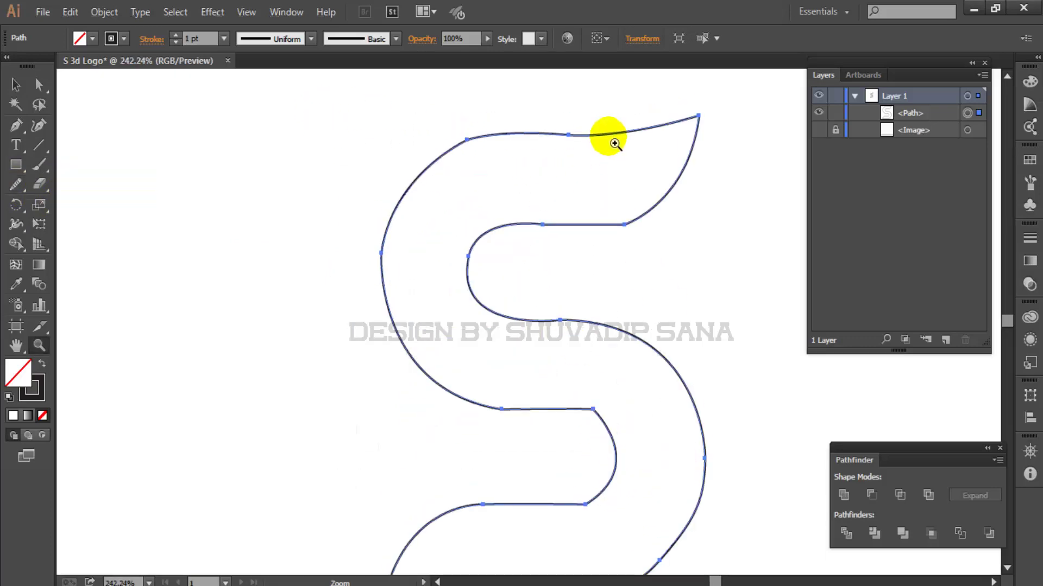
Step: Redraw the S's top edge and outer left edge with the Pencil tool
{"action": "left_click", "coordinate": [16, 193]}
{"action": "left_click_drag", "start_coordinate": [630, 130], "coordinate": [519, 133]}
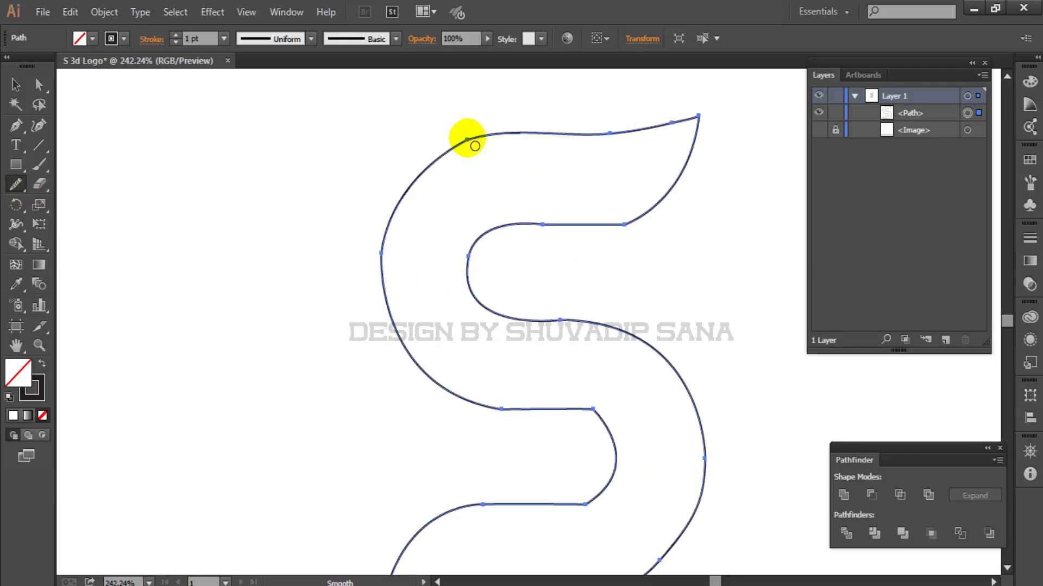
{"action": "scroll", "coordinate": [391, 247], "scroll_direction": "down", "scroll_amount": 1}
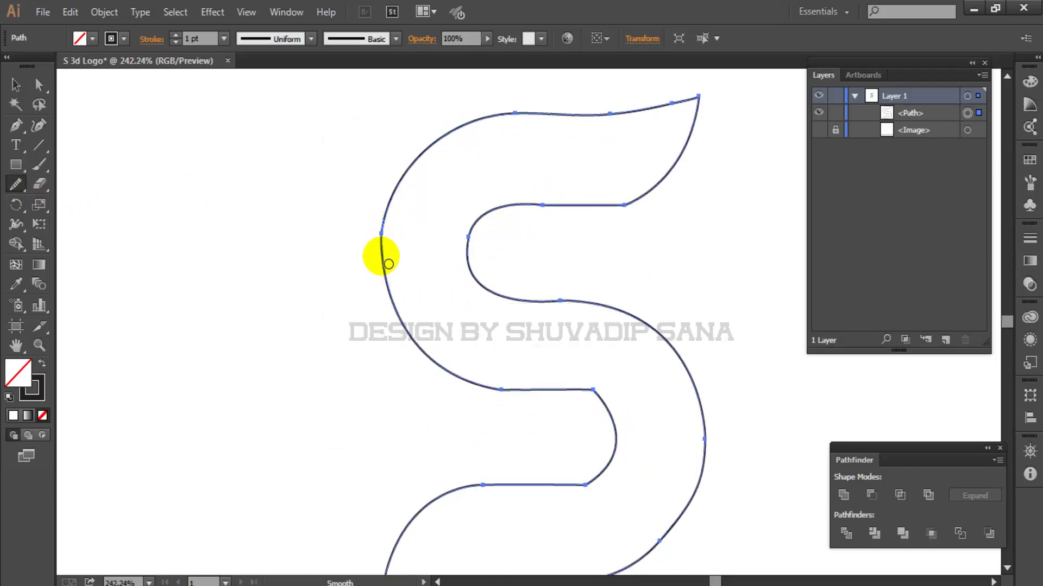
{"action": "left_click_drag", "start_coordinate": [388, 227], "coordinate": [429, 268]}
{"action": "scroll", "coordinate": [429, 268], "scroll_direction": "down", "scroll_amount": 1}
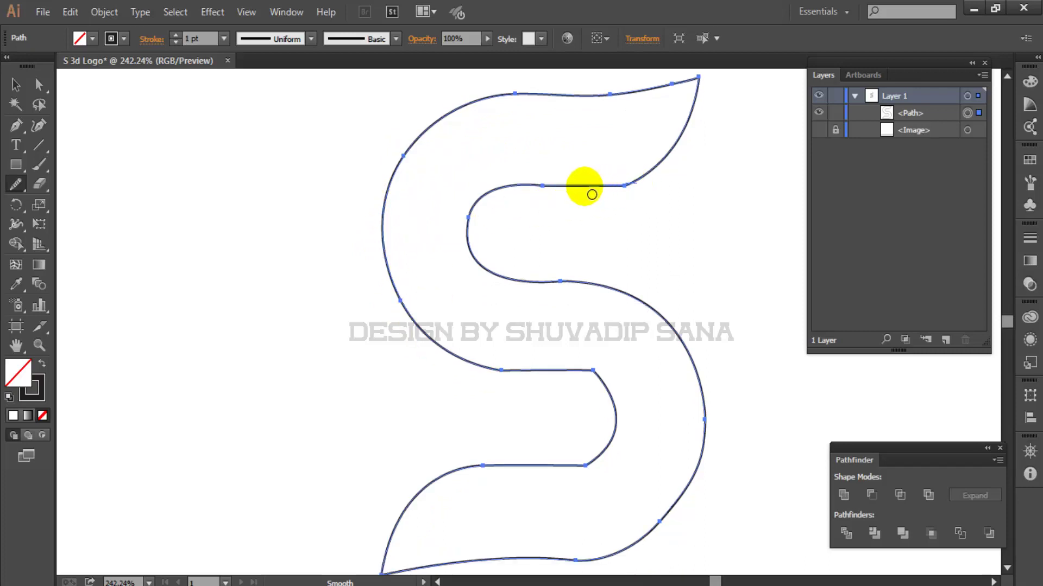
Step: Redraw the upper inner edge, the upper-left inner curve and the middle bar as smoother arcs
{"action": "left_click_drag", "start_coordinate": [514, 191], "coordinate": [600, 182]}
{"action": "scroll", "coordinate": [608, 216], "scroll_direction": "down", "scroll_amount": 1}
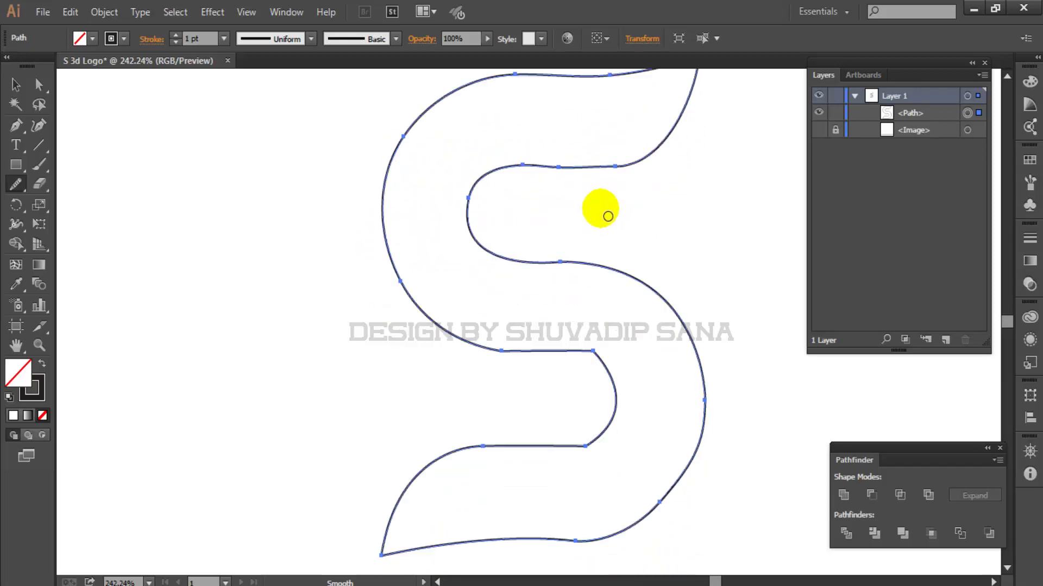
{"action": "left_click_drag", "start_coordinate": [491, 185], "coordinate": [511, 259]}
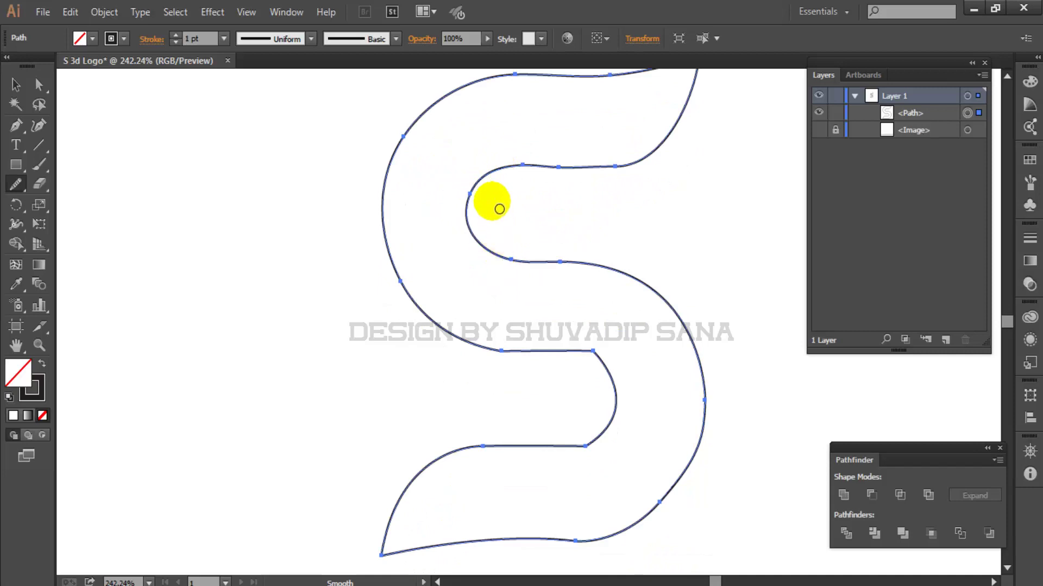
{"action": "left_click_drag", "start_coordinate": [477, 228], "coordinate": [510, 260]}
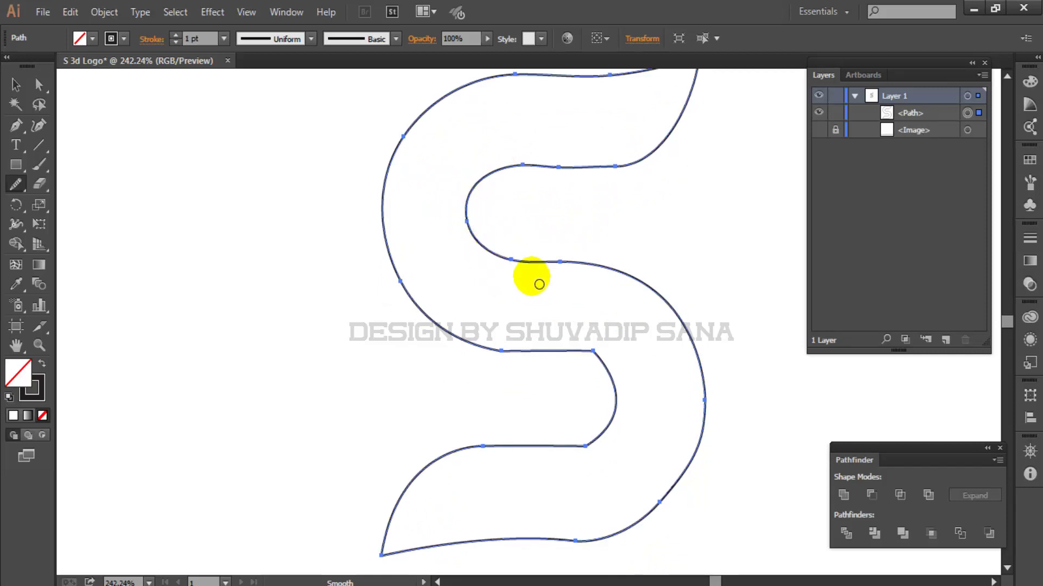
{"action": "scroll", "coordinate": [586, 233], "scroll_direction": "down", "scroll_amount": 2}
{"action": "scroll", "coordinate": [582, 228], "scroll_direction": "down", "scroll_amount": 1}
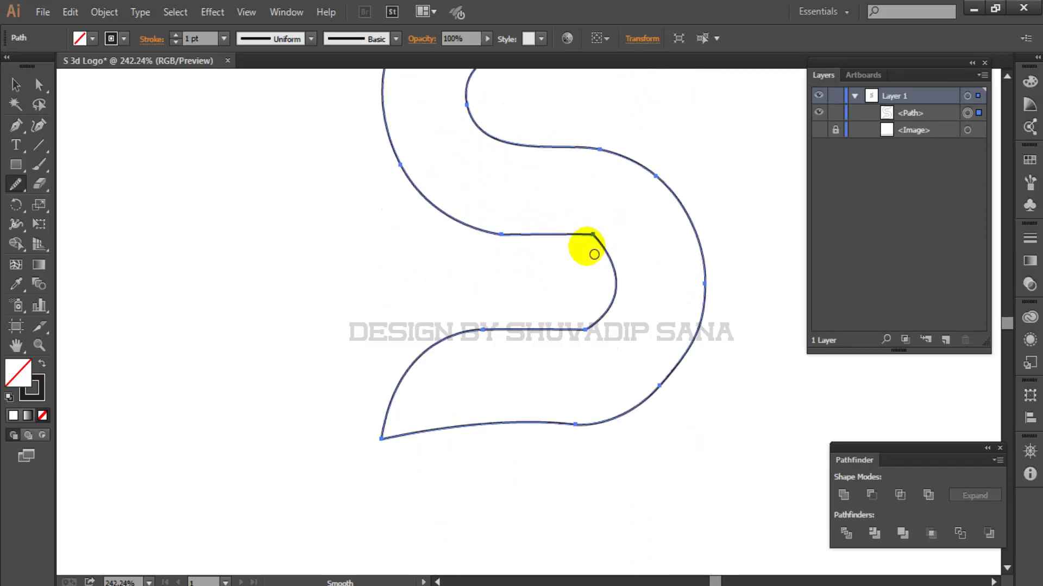
{"action": "mouse_move", "coordinate": [504, 239]}
{"action": "left_mouse_down"}
{"action": "mouse_move", "coordinate": [592, 243]}
{"action": "mouse_move", "coordinate": [558, 233]}
{"action": "mouse_move", "coordinate": [617, 262]}
{"action": "mouse_move", "coordinate": [600, 254]}
{"action": "left_mouse_up"}
Step: Redraw the S's lower right edge with the Pencil tool
{"action": "scroll", "coordinate": [599, 264], "scroll_direction": "down", "scroll_amount": 3}
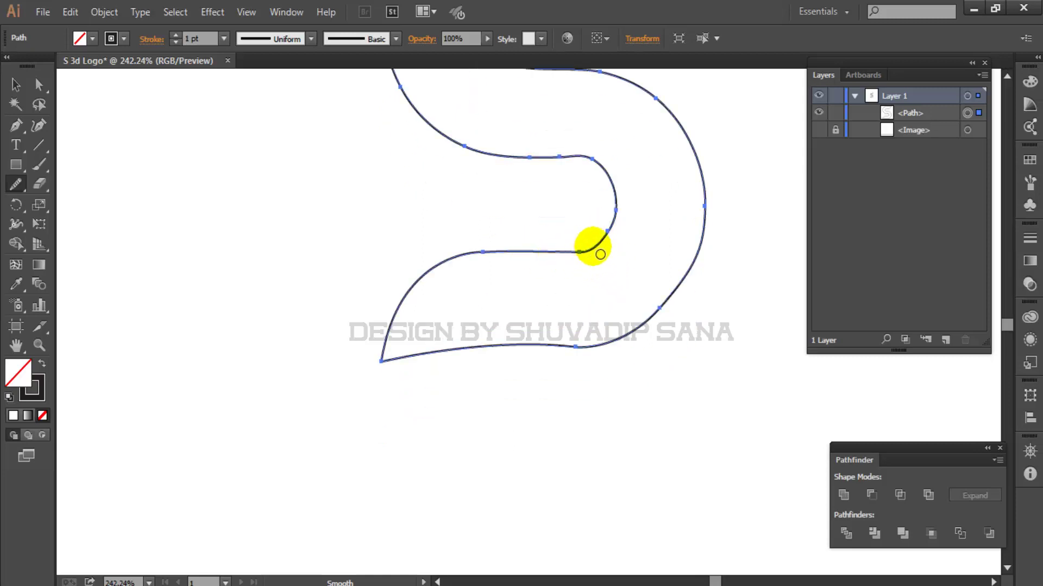
{"action": "scroll", "coordinate": [582, 232], "scroll_direction": "up", "scroll_amount": 2}
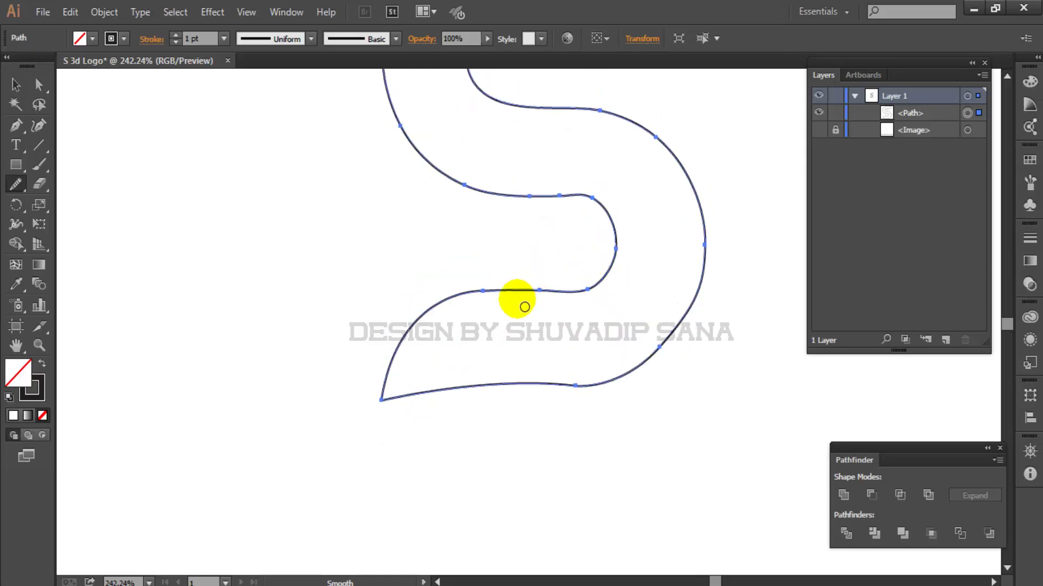
{"action": "scroll", "coordinate": [458, 279], "scroll_direction": "down", "scroll_amount": 3}
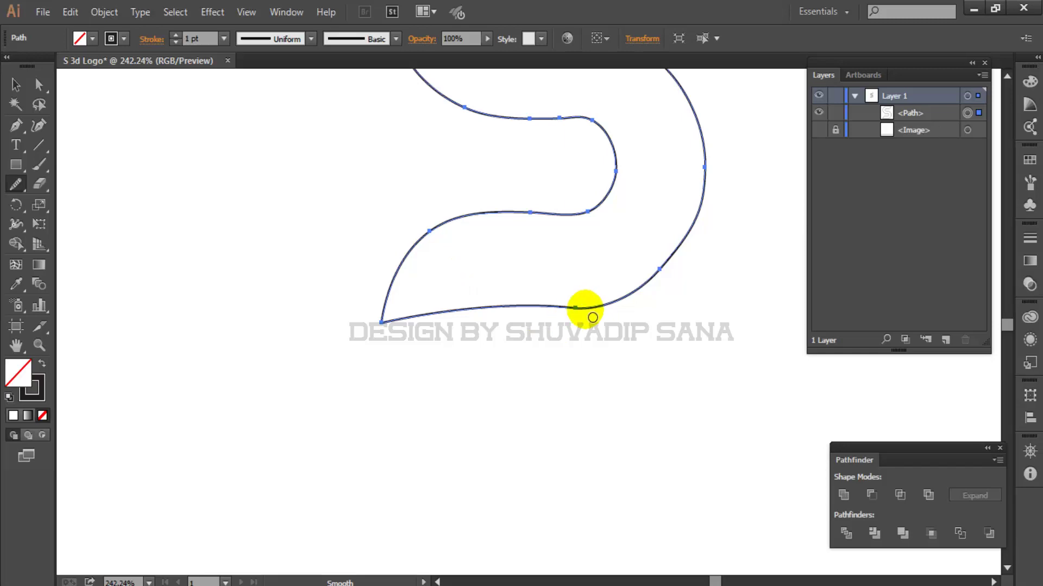
{"action": "left_click_drag", "start_coordinate": [589, 312], "coordinate": [477, 320]}
{"action": "scroll", "coordinate": [673, 286], "scroll_direction": "up", "scroll_amount": 4}
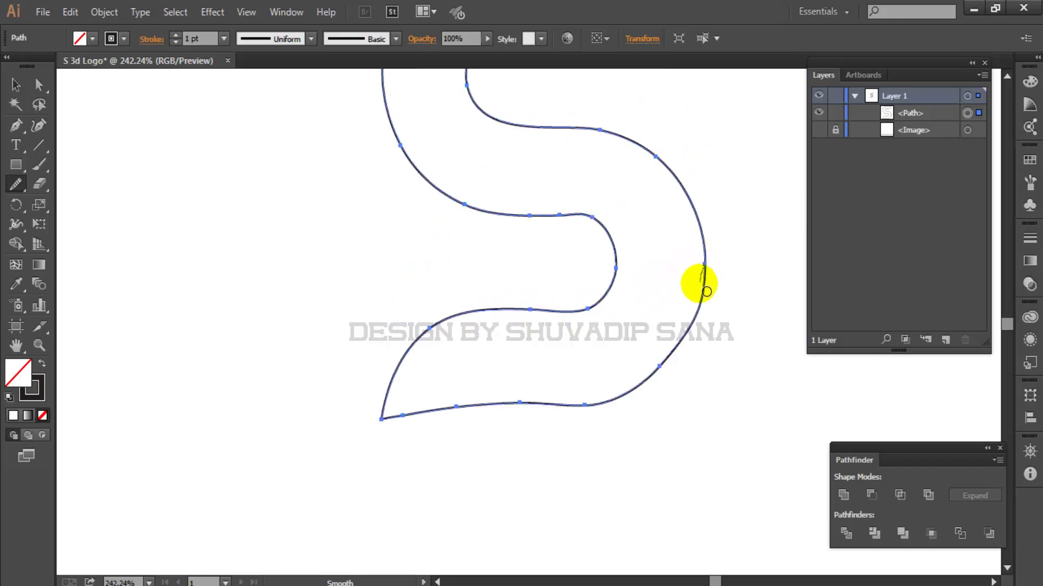
{"action": "scroll", "coordinate": [689, 344], "scroll_direction": "down", "scroll_amount": 3}
{"action": "left_click_drag", "start_coordinate": [698, 225], "coordinate": [636, 319]}
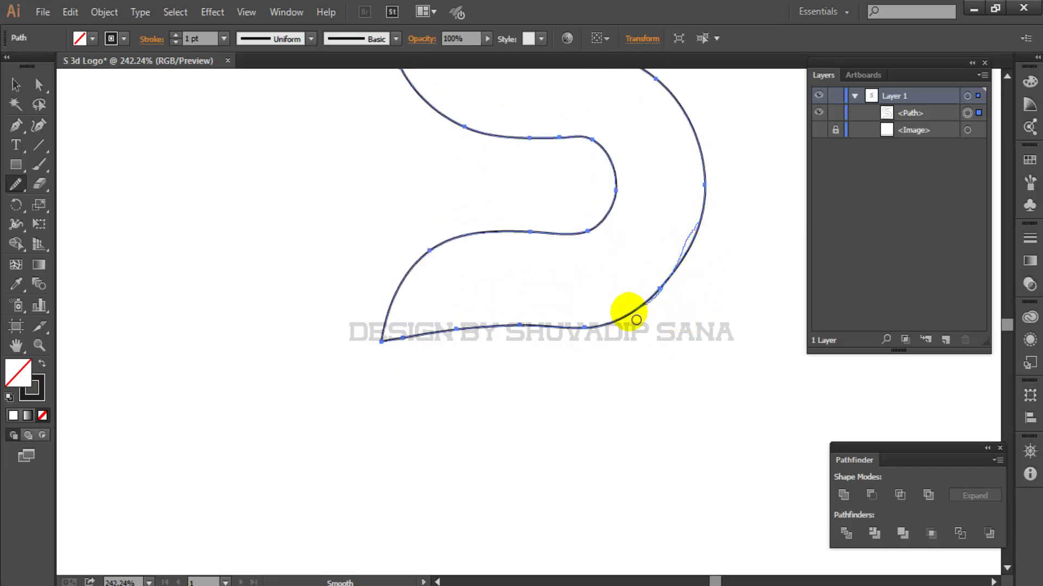
{"action": "left_click_drag", "start_coordinate": [699, 240], "coordinate": [604, 322]}
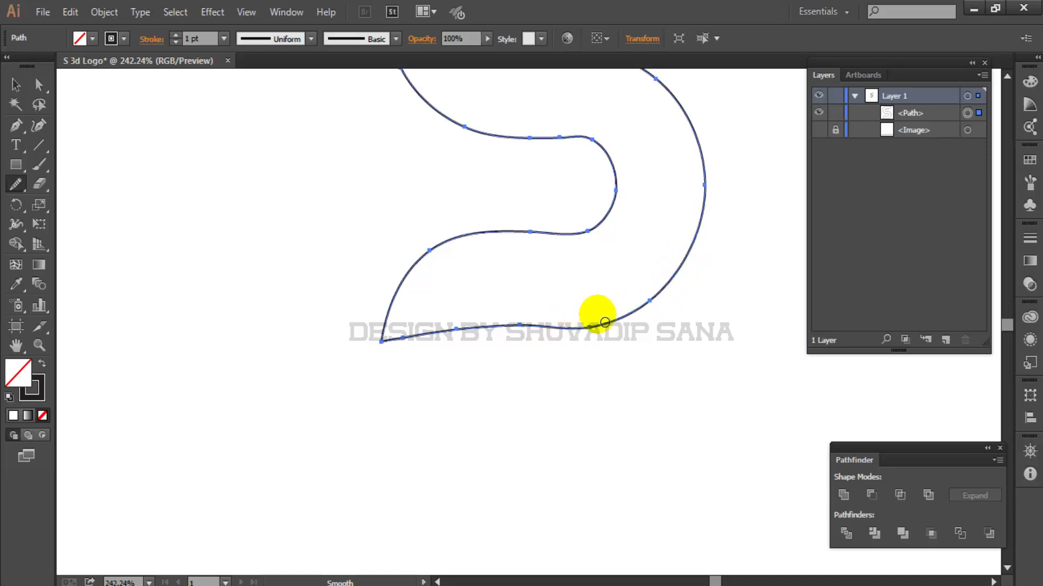
{"action": "scroll", "coordinate": [651, 299], "scroll_direction": "up", "scroll_amount": 3}
{"action": "scroll", "coordinate": [645, 286], "scroll_direction": "down", "scroll_amount": 2}
{"action": "scroll", "coordinate": [641, 217], "scroll_direction": "down", "scroll_amount": 2}
{"action": "scroll", "coordinate": [592, 195], "scroll_direction": "up", "scroll_amount": 3}
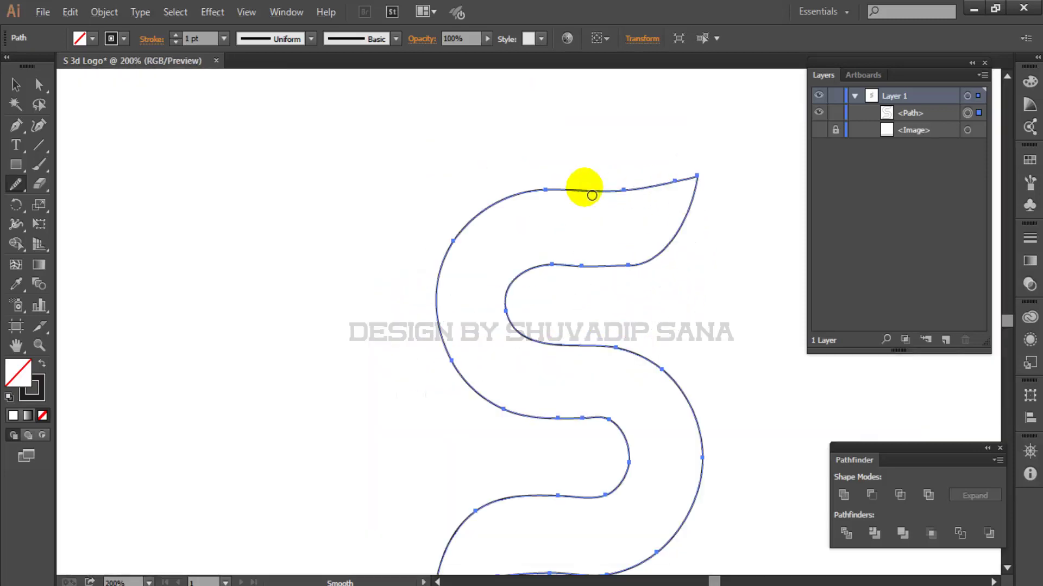
{"action": "scroll", "coordinate": [645, 214], "scroll_direction": "down", "scroll_amount": 2}
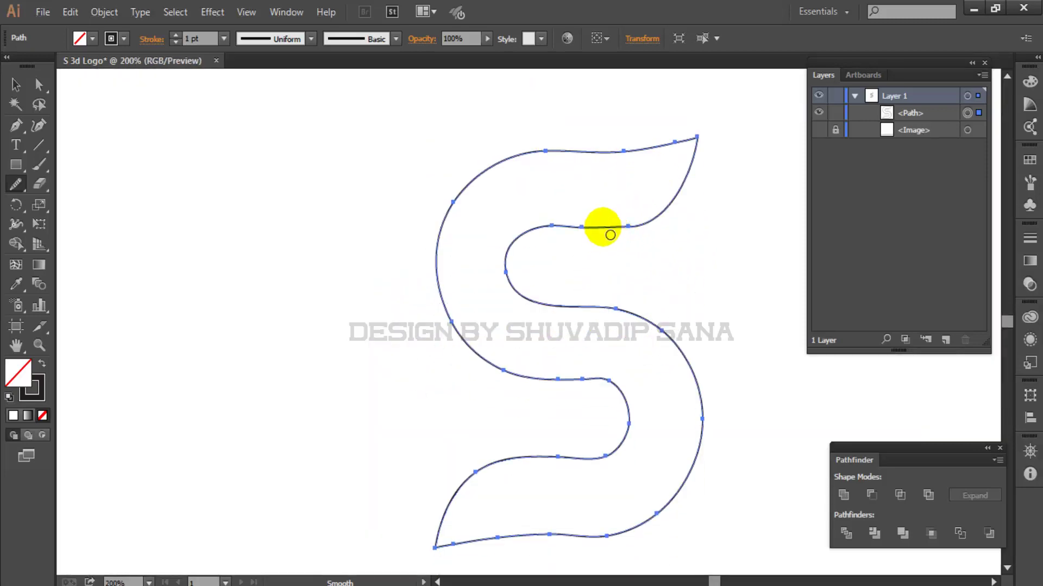
Step: Smooth the inner top edge, inner left curve and inner bottom-right curve
{"action": "mouse_move", "coordinate": [592, 235]}
{"action": "left_mouse_down"}
{"action": "mouse_move", "coordinate": [505, 256]}
{"action": "mouse_move", "coordinate": [627, 249]}
{"action": "mouse_move", "coordinate": [489, 246]}
{"action": "left_mouse_up"}
{"action": "scroll", "coordinate": [507, 238], "scroll_direction": "down", "scroll_amount": 2}
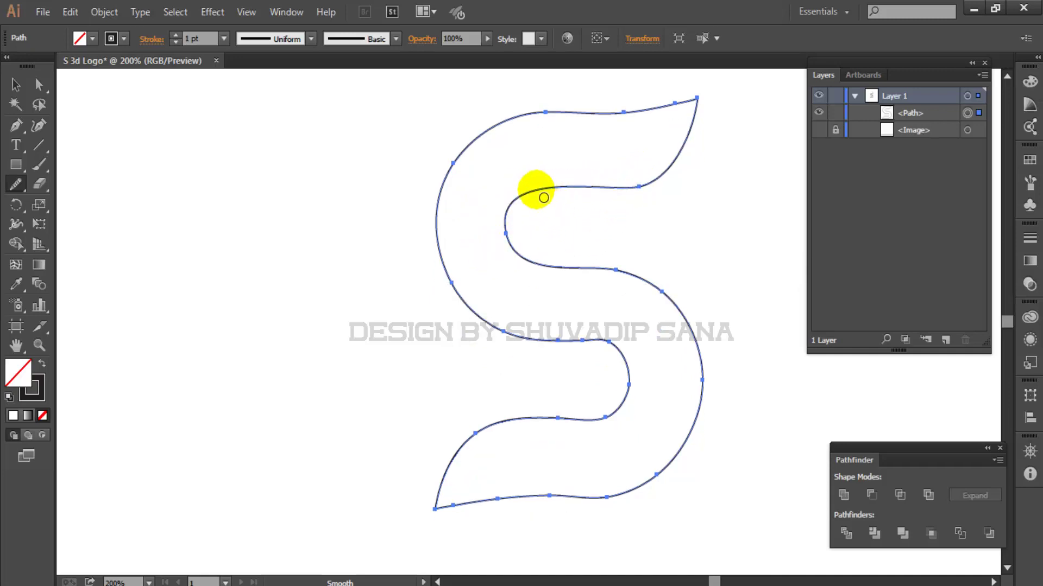
{"action": "left_click_drag", "start_coordinate": [516, 221], "coordinate": [536, 263]}
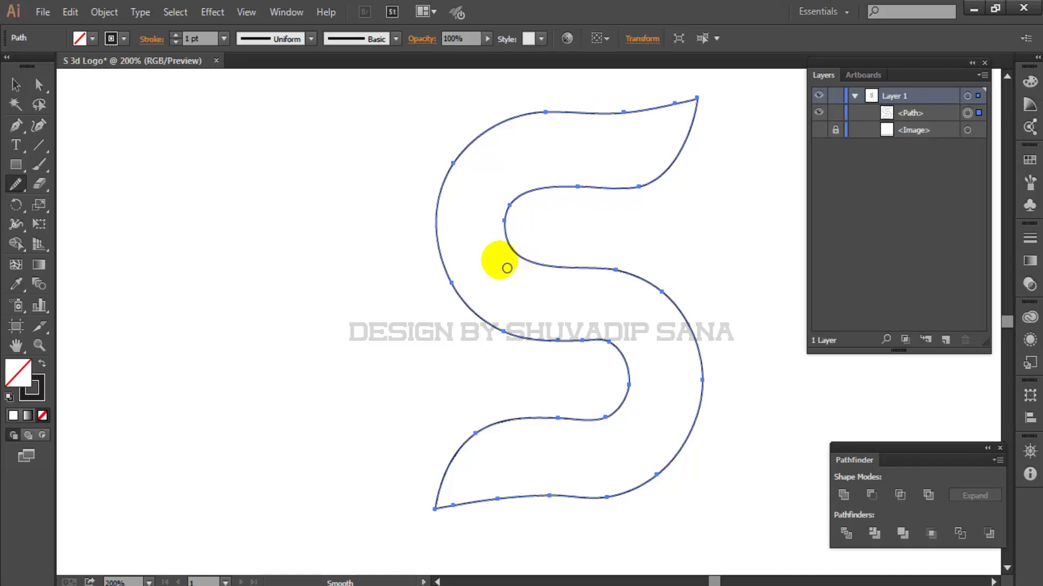
{"action": "left_click_drag", "start_coordinate": [561, 342], "coordinate": [630, 373]}
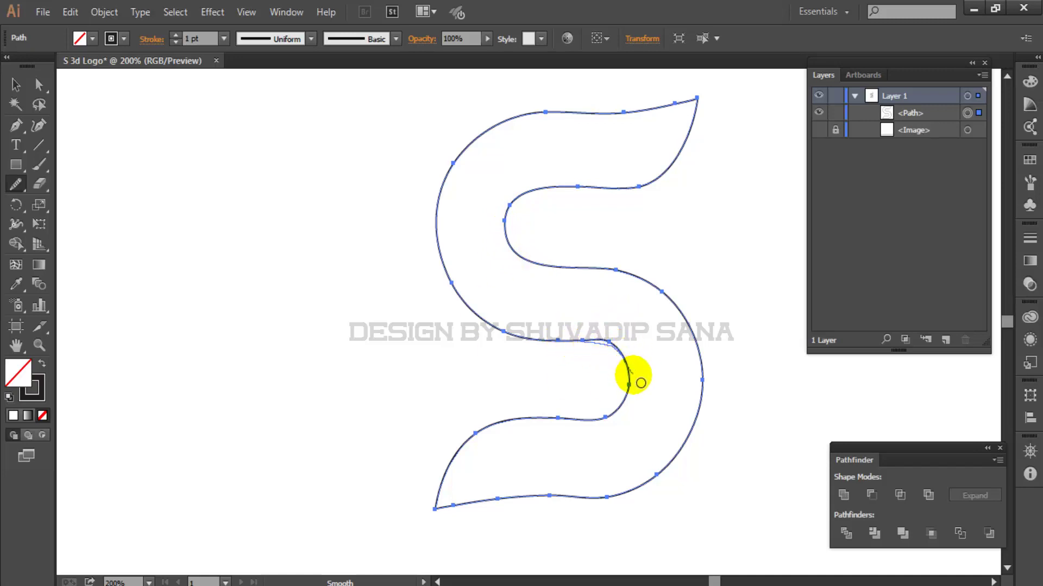
{"action": "left_click", "coordinate": [14, 84]}
Step: Reselect the S path and smooth its upper inner curve with the Smooth tool
{"action": "left_click", "coordinate": [476, 360]}
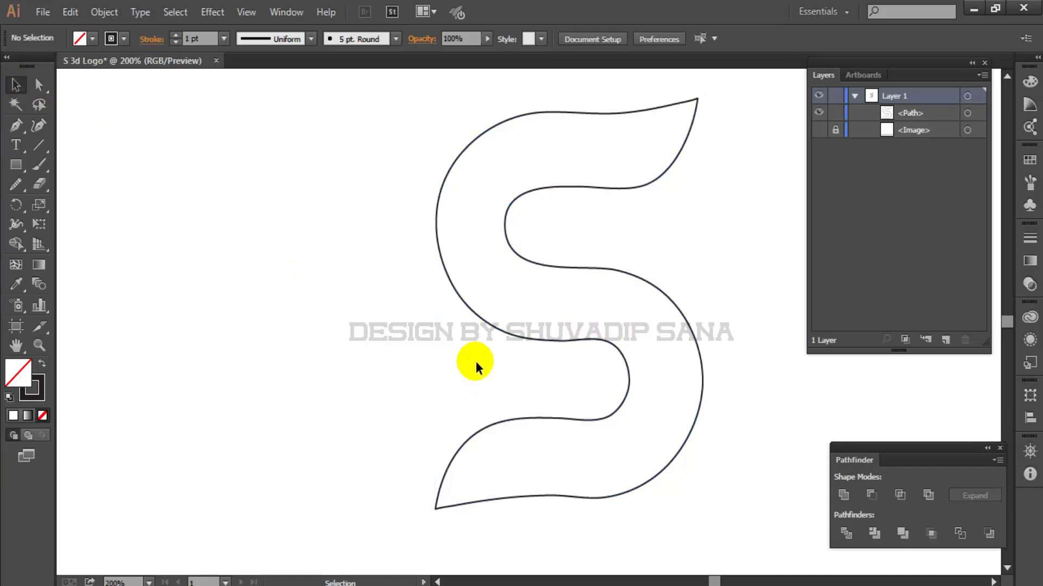
{"action": "scroll", "coordinate": [364, 255], "scroll_direction": "down", "scroll_amount": 1, "text": "alt"}
{"action": "scroll", "coordinate": [526, 261], "scroll_direction": "up", "scroll_amount": 2, "text": "alt"}
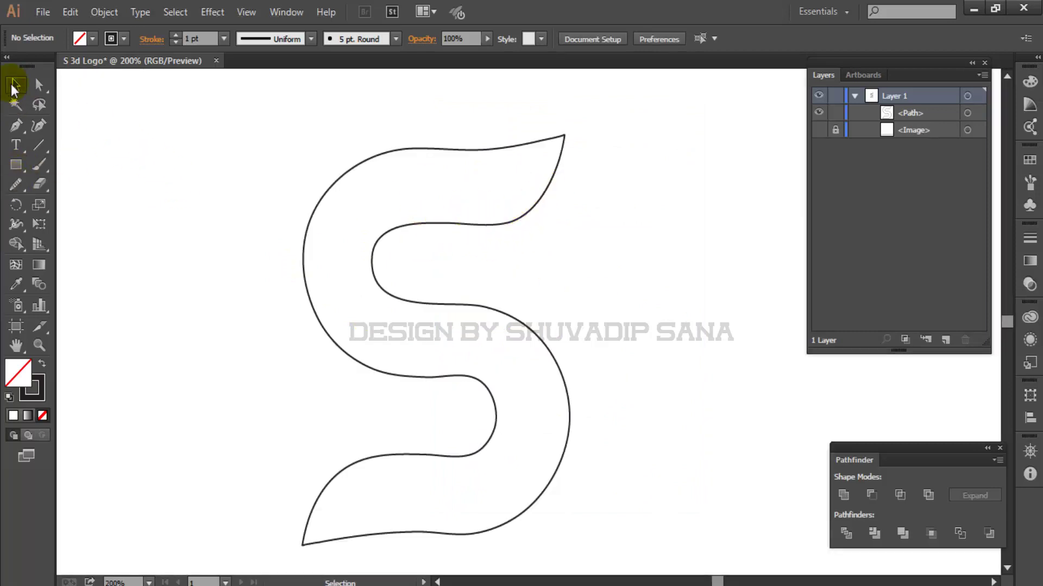
{"action": "left_click", "coordinate": [376, 155]}
{"action": "left_click", "coordinate": [16, 184]}
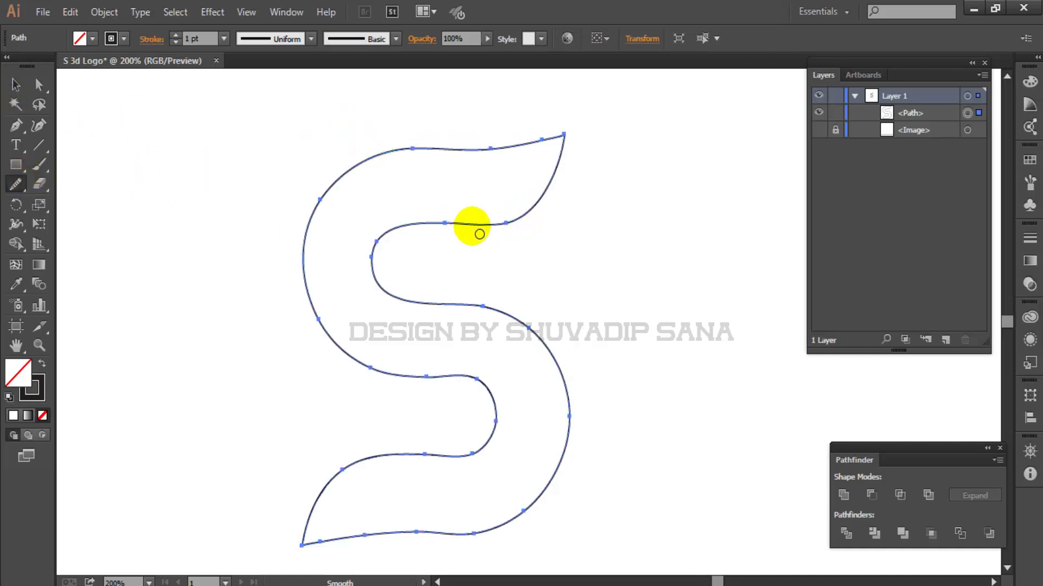
{"action": "mouse_move", "coordinate": [533, 220]}
{"action": "left_mouse_down"}
{"action": "mouse_move", "coordinate": [508, 215]}
{"action": "mouse_move", "coordinate": [541, 214]}
{"action": "mouse_move", "coordinate": [506, 223]}
{"action": "mouse_move", "coordinate": [563, 139]}
{"action": "mouse_move", "coordinate": [552, 193]}
{"action": "mouse_move", "coordinate": [512, 228]}
{"action": "left_mouse_up"}
Step: Smooth the middle-right, left and lower-middle curves, then leave the finished outline deselected
{"action": "scroll", "coordinate": [552, 223], "scroll_direction": "down", "scroll_amount": 1}
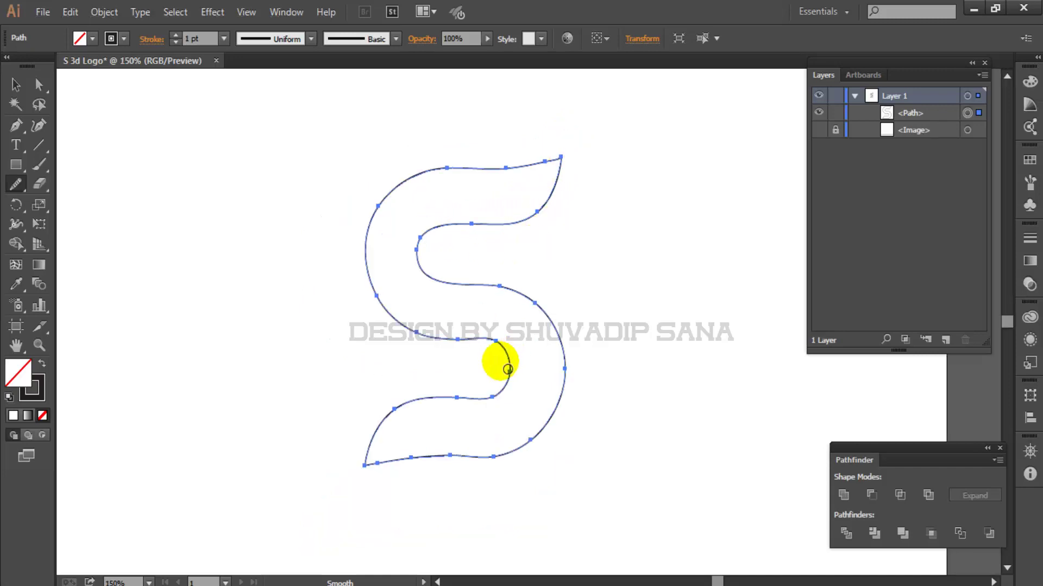
{"action": "mouse_move", "coordinate": [465, 346]}
{"action": "left_mouse_down"}
{"action": "mouse_move", "coordinate": [508, 356]}
{"action": "mouse_move", "coordinate": [513, 386]}
{"action": "left_mouse_up"}
{"action": "left_click_drag", "start_coordinate": [375, 245], "coordinate": [497, 334]}
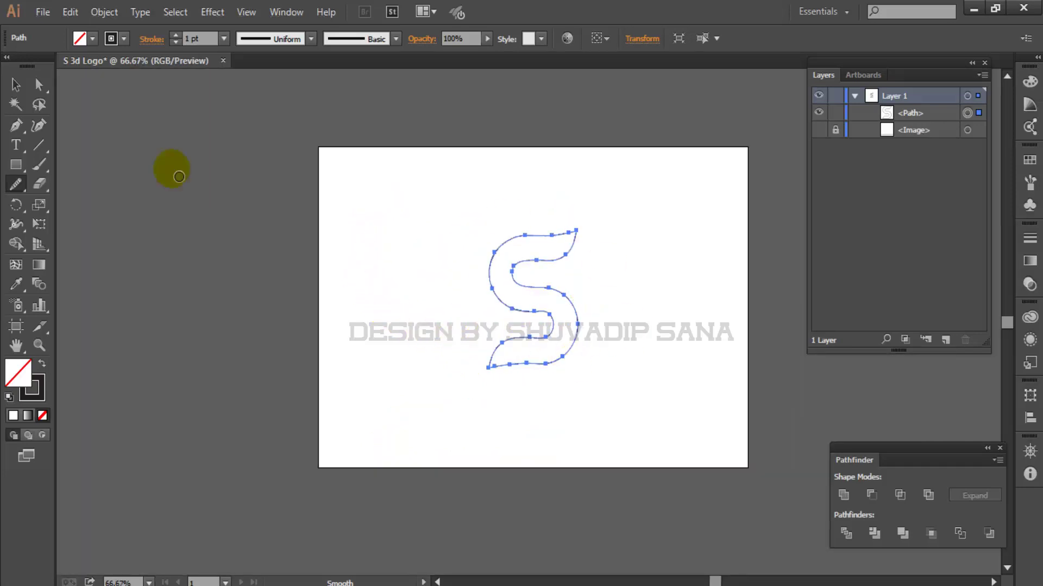
{"action": "key", "text": "v"}
{"action": "left_click", "coordinate": [711, 442]}
{"action": "scroll", "coordinate": [627, 340], "scroll_direction": "up", "scroll_amount": 1}
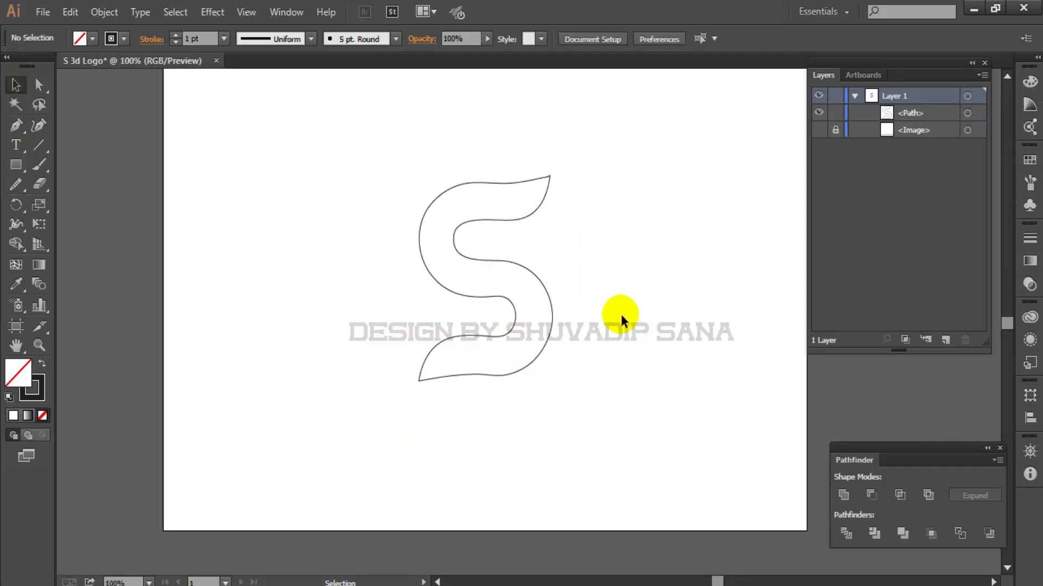
{"action": "left_click", "coordinate": [549, 295]}
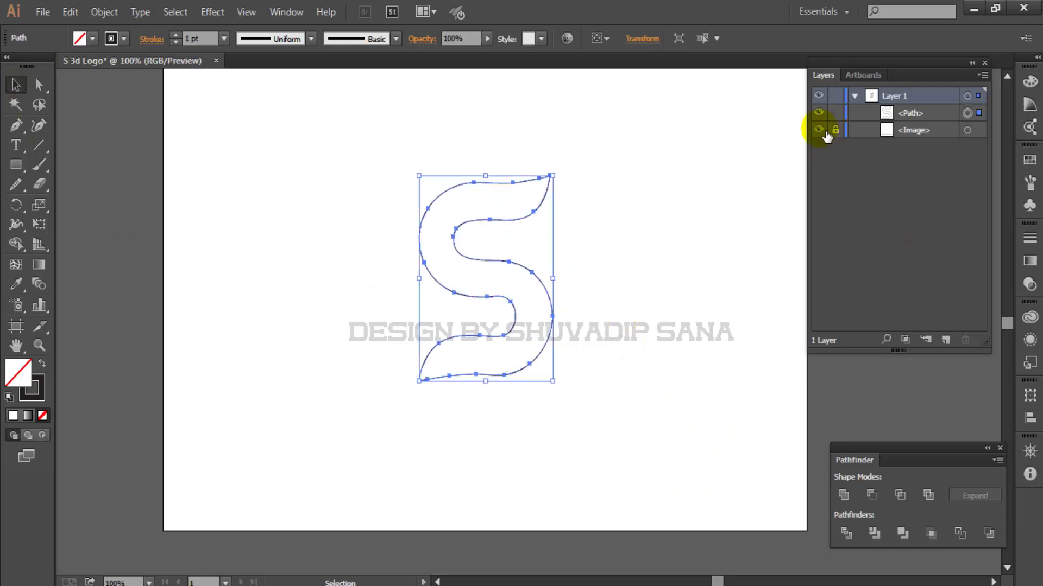
{"action": "left_click", "coordinate": [594, 286]}
{"action": "scroll", "coordinate": [556, 303], "scroll_direction": "up", "scroll_amount": 2}
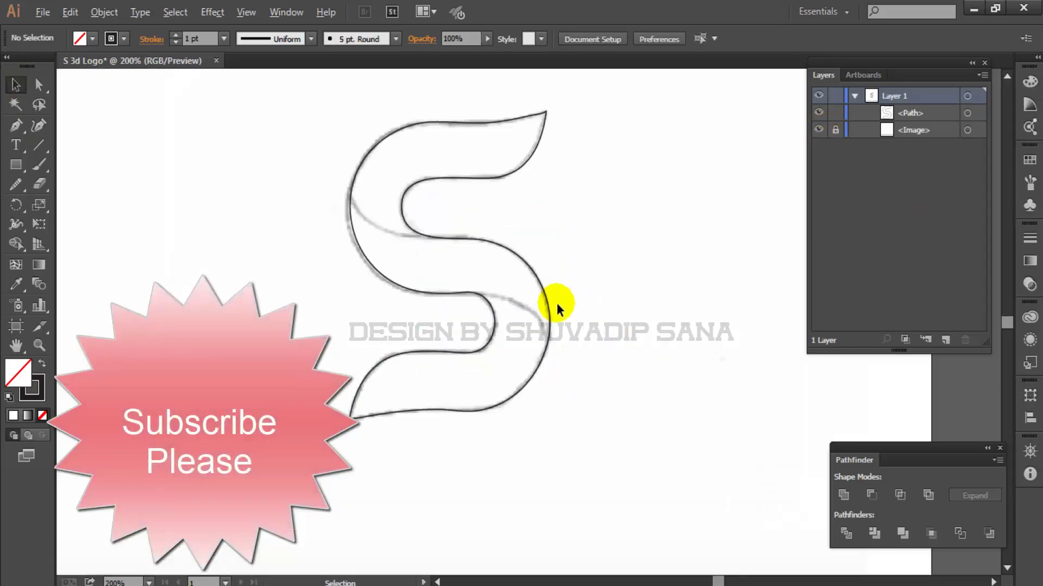
{"action": "scroll", "coordinate": [556, 303], "scroll_direction": "up", "scroll_amount": 1}
Step: Draw the lower fold curve from inside the S past its right edge
{"action": "left_click", "coordinate": [17, 126]}
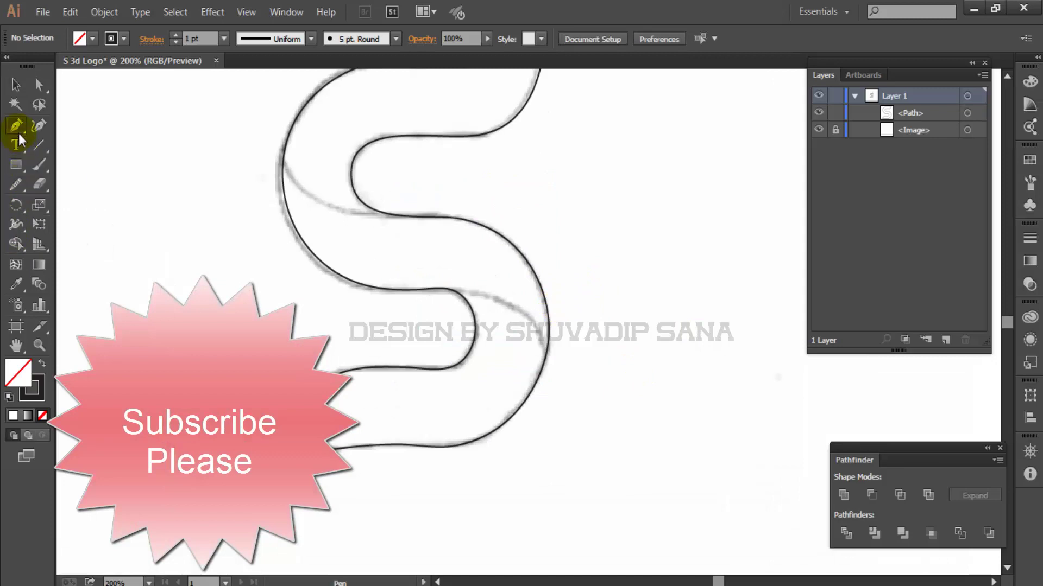
{"action": "left_click", "coordinate": [428, 295]}
{"action": "left_click_drag", "start_coordinate": [560, 375], "coordinate": [592, 491]}
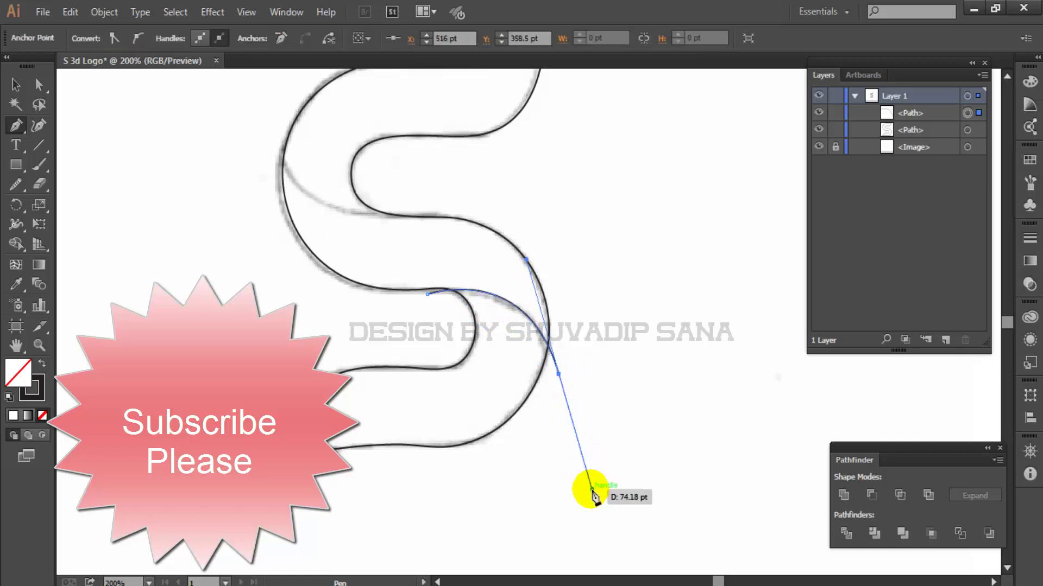
{"action": "scroll", "coordinate": [600, 260], "scroll_direction": "up", "scroll_amount": 3}
{"action": "key", "text": "v"}
{"action": "left_click", "coordinate": [564, 369]}
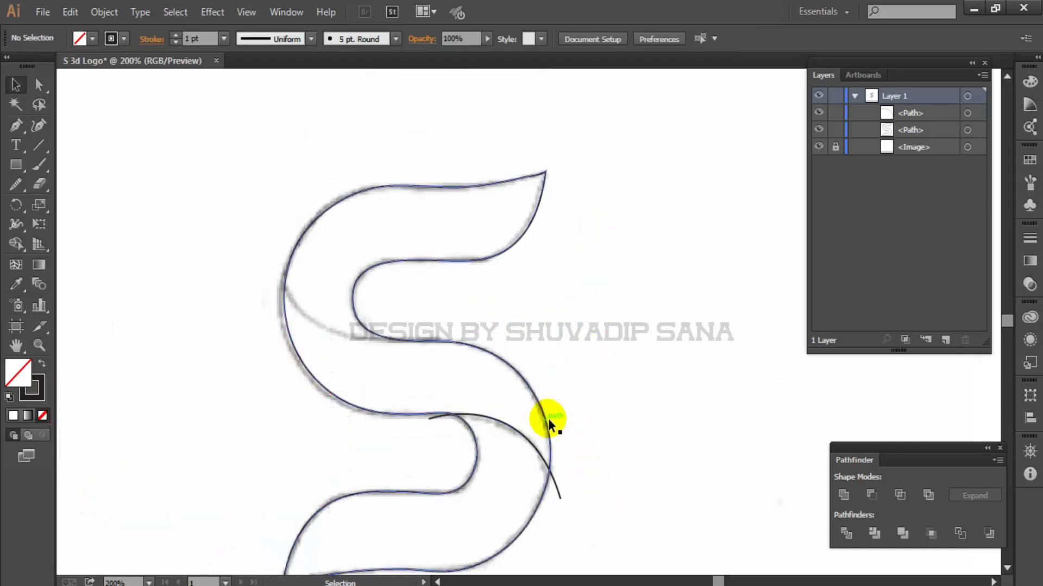
Step: Draw the upper fold curve from the S's middle toward its top-left
{"action": "key", "text": "p"}
{"action": "left_click_drag", "start_coordinate": [262, 236], "coordinate": [405, 360]}
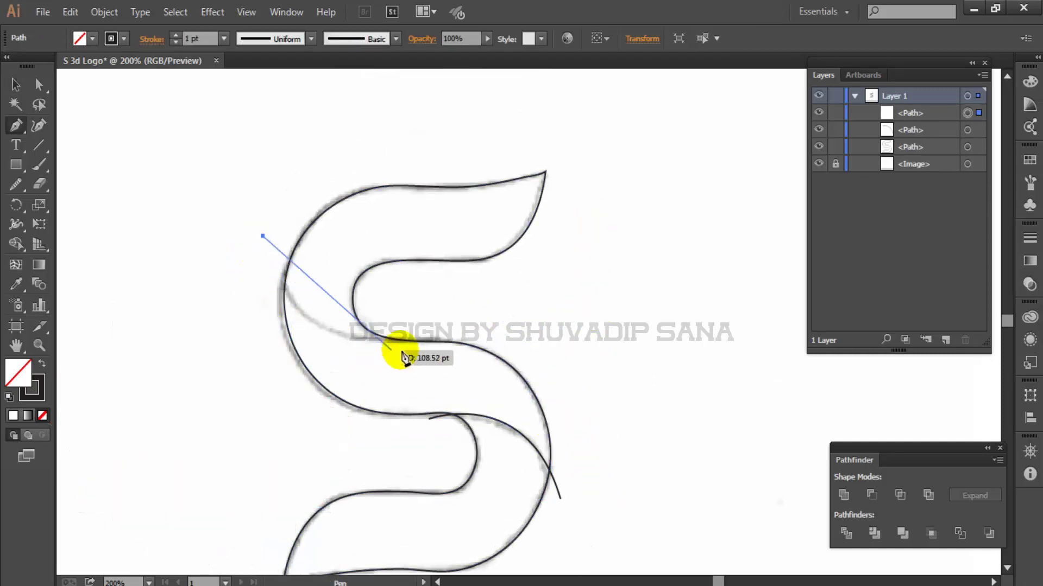
{"action": "left_click_drag", "start_coordinate": [452, 334], "coordinate": [630, 290]}
{"action": "key", "text": "v"}
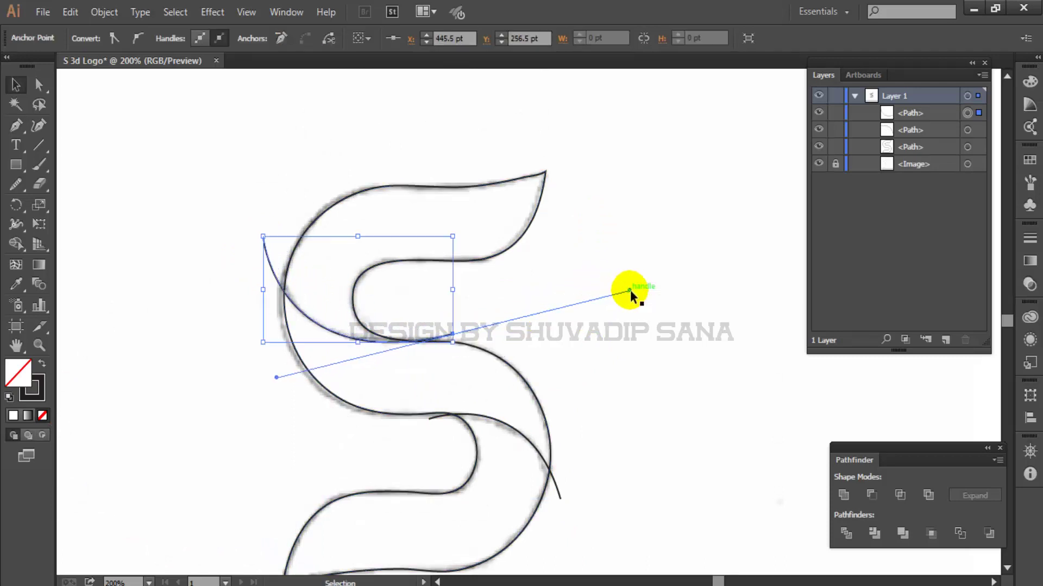
{"action": "left_click", "coordinate": [589, 255]}
Step: Zoom out, hide the sketch image, and select the S outline and fold paths
{"action": "key", "text": "ctrl+minus"}
{"action": "key", "text": "ctrl+minus"}
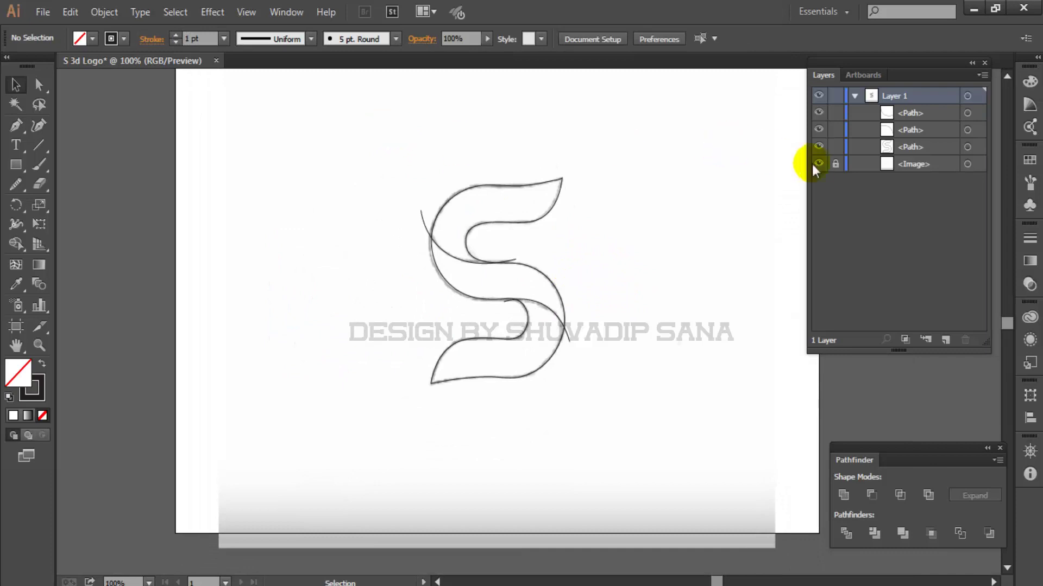
{"action": "left_click", "coordinate": [819, 164]}
{"action": "left_click_drag", "start_coordinate": [391, 139], "coordinate": [565, 377]}
{"action": "scroll", "coordinate": [529, 260], "scroll_direction": "up", "scroll_amount": 1, "text": "alt"}
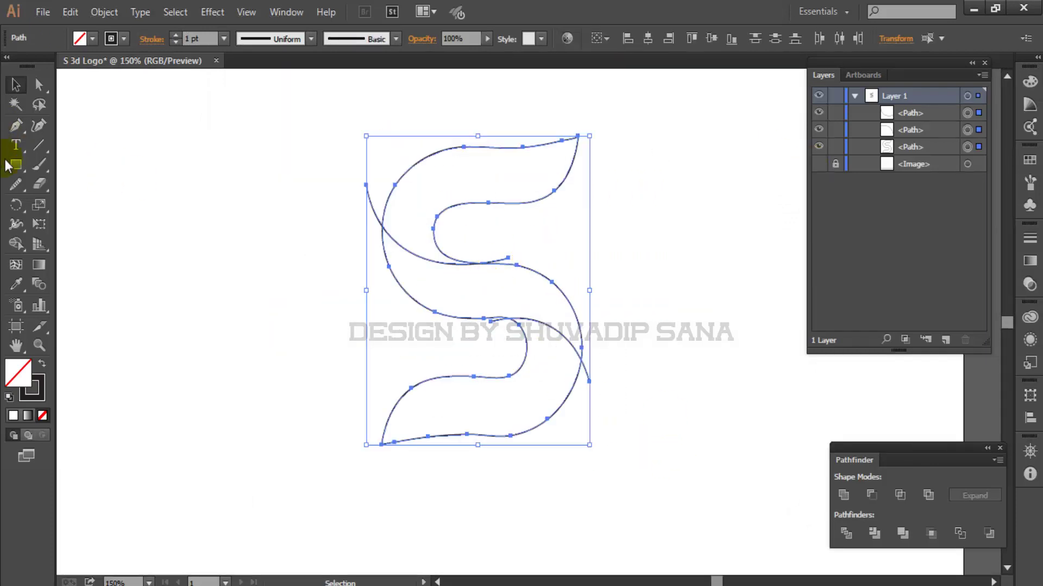
Step: With Shape Builder, fill the S's bottom band orange and its middle band orange-red
{"action": "left_click", "coordinate": [24, 245]}
{"action": "left_click", "coordinate": [93, 39]}
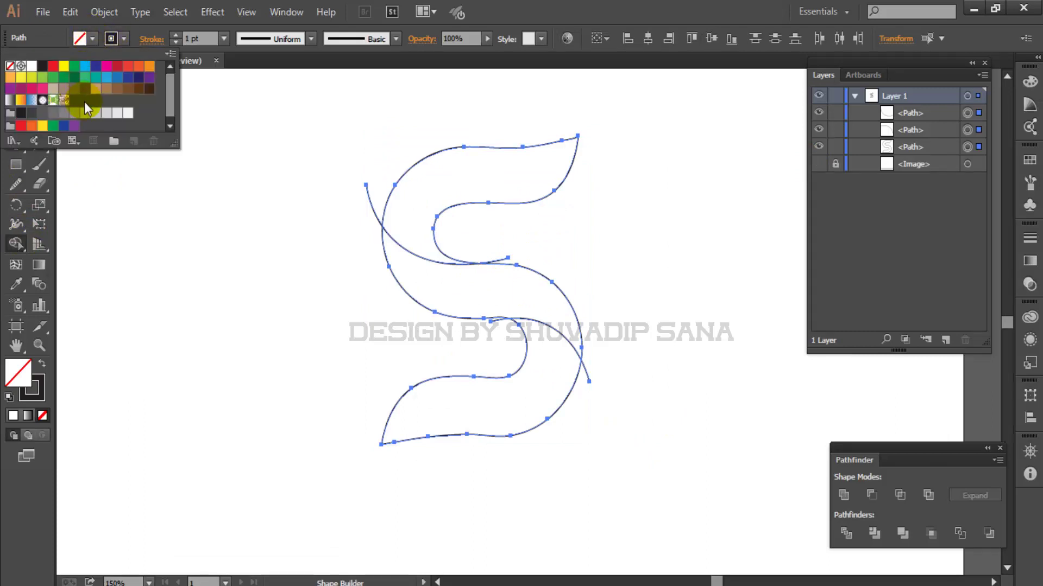
{"action": "left_click", "coordinate": [152, 68]}
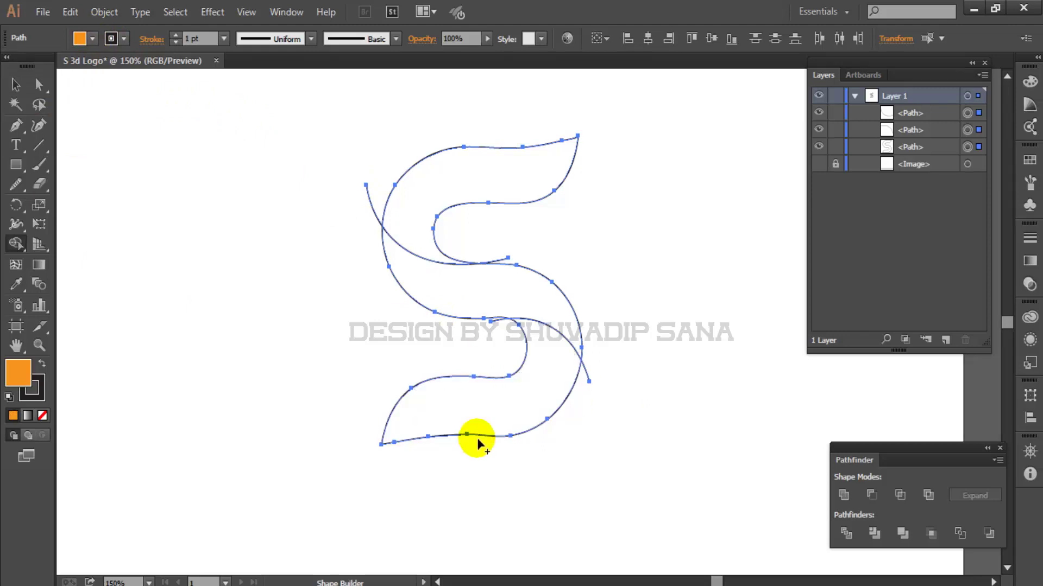
{"action": "left_click", "coordinate": [489, 410]}
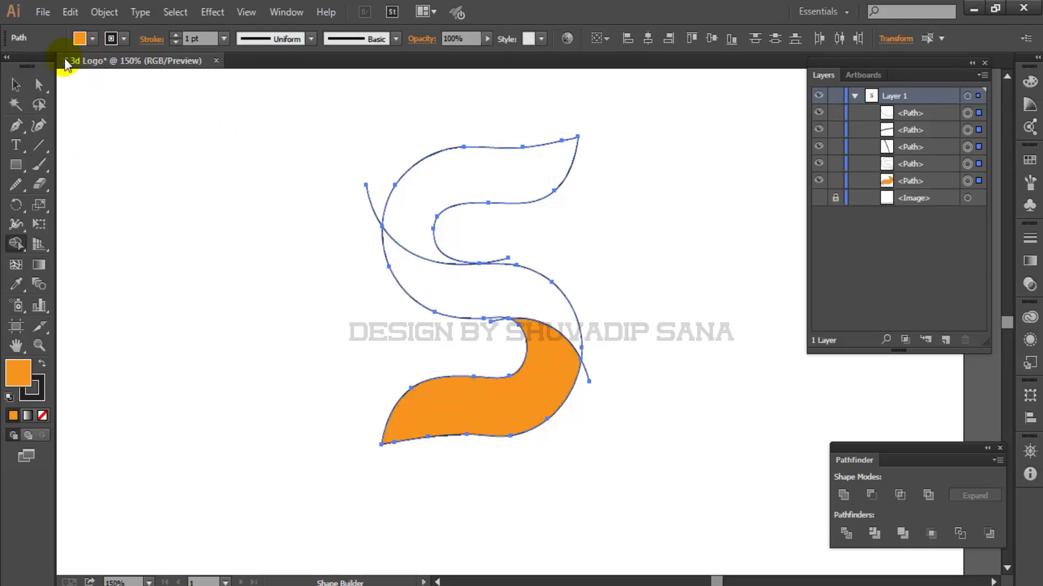
{"action": "left_click", "coordinate": [93, 38]}
{"action": "left_click", "coordinate": [125, 74]}
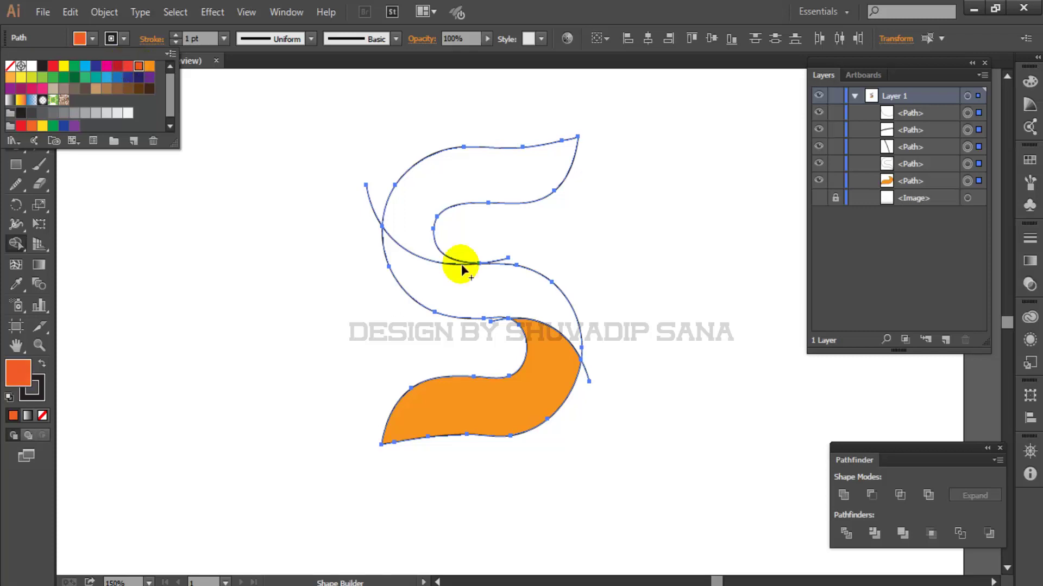
{"action": "left_click", "coordinate": [480, 289]}
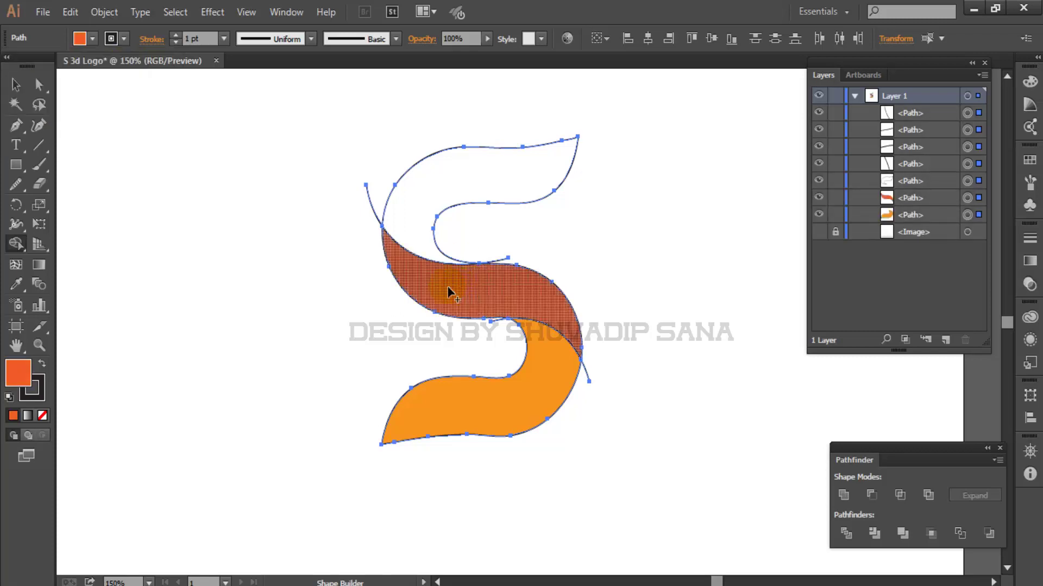
Step: Fill the S's top band red and Alt-click away the four stray curve scraps
{"action": "left_click", "coordinate": [92, 38]}
{"action": "double_click", "coordinate": [128, 65]}
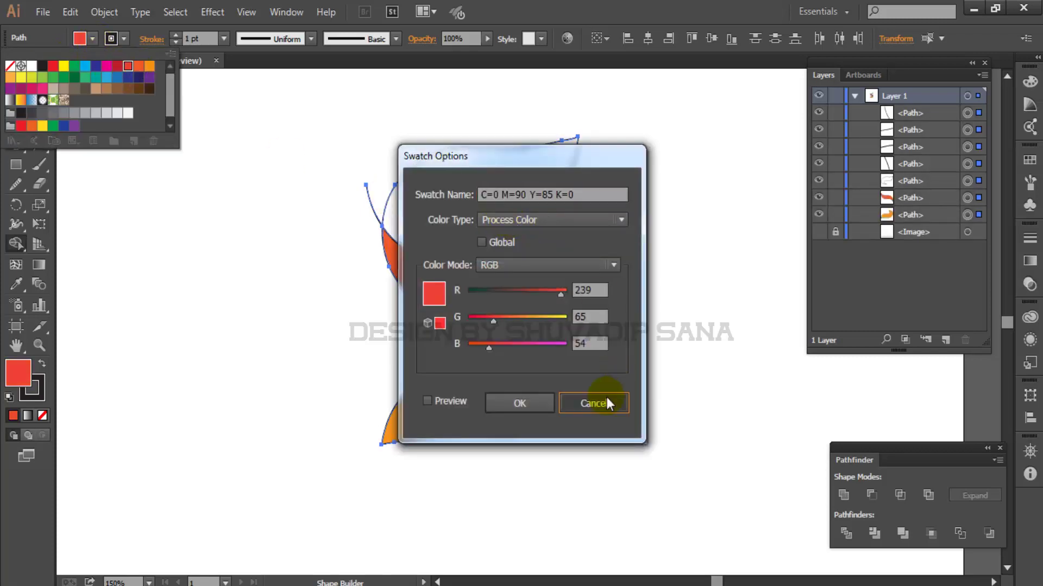
{"action": "left_click", "coordinate": [598, 403]}
{"action": "left_click", "coordinate": [467, 185]}
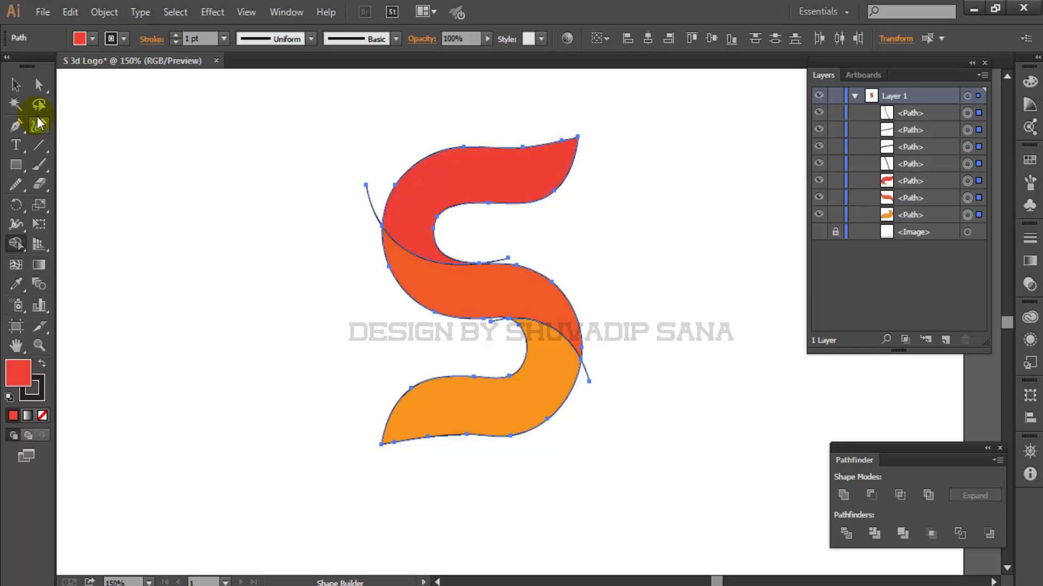
{"action": "left_click", "coordinate": [372, 210], "text": "alt"}
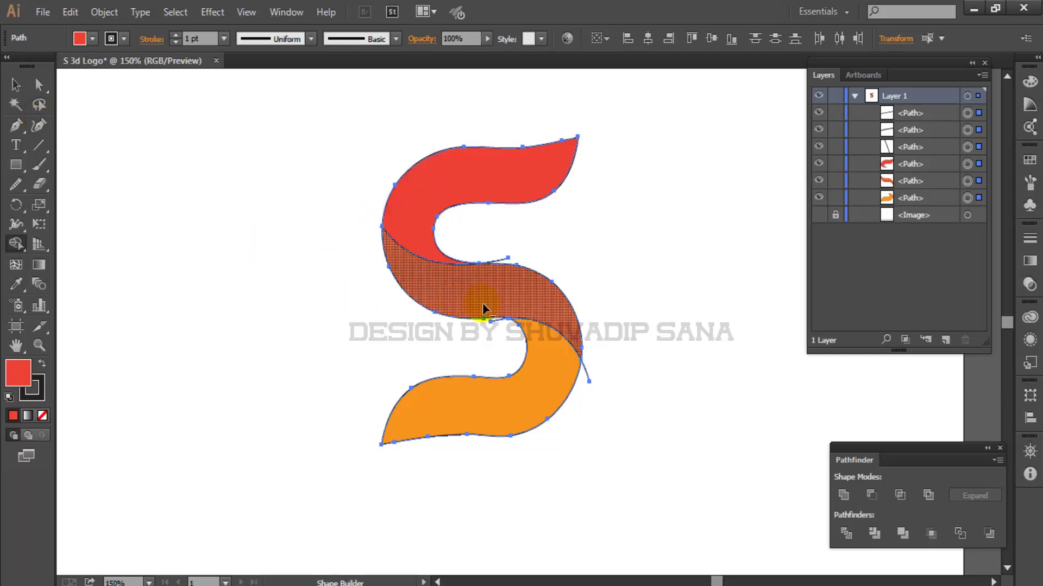
{"action": "left_click", "coordinate": [503, 260], "text": "alt"}
{"action": "left_click", "coordinate": [588, 374], "text": "alt"}
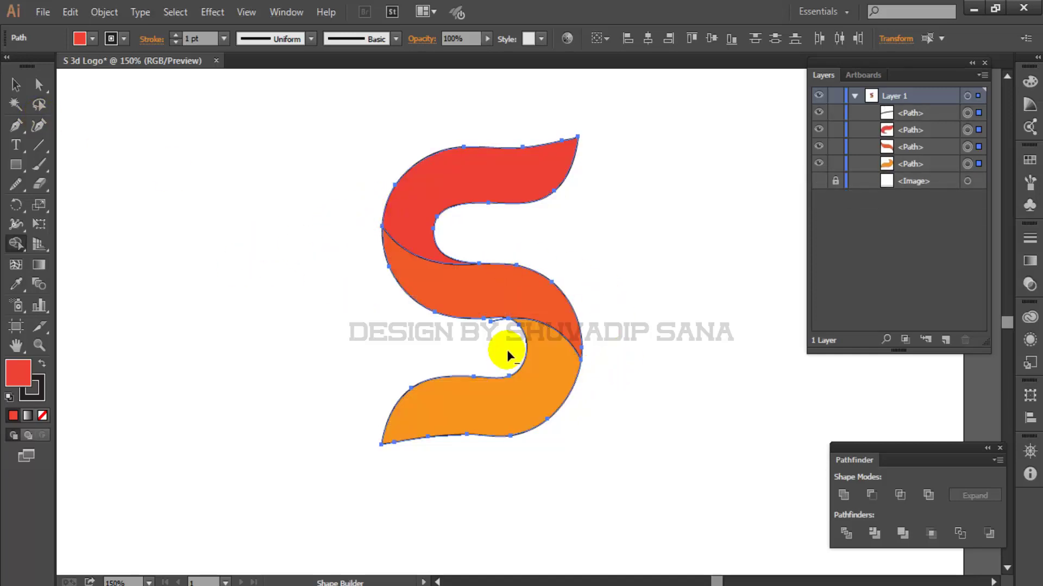
{"action": "left_click", "coordinate": [494, 322], "text": "alt"}
Step: Select all three coloured S bands and set their stroke to None
{"action": "left_click", "coordinate": [14, 84]}
{"action": "left_click", "coordinate": [340, 292]}
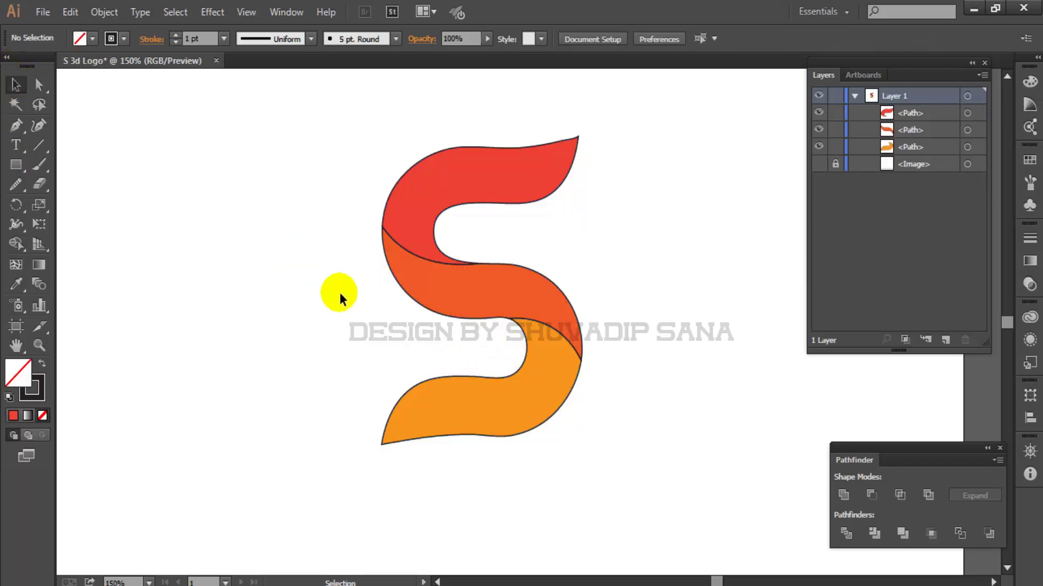
{"action": "key", "text": "ctrl+0"}
{"action": "left_click_drag", "start_coordinate": [268, 163], "coordinate": [551, 423]}
{"action": "key", "text": "ctrl+plus"}
{"action": "key", "text": "ctrl+plus"}
{"action": "key", "text": "ctrl+plus"}
{"action": "left_click_drag", "start_coordinate": [391, 331], "coordinate": [450, 330]}
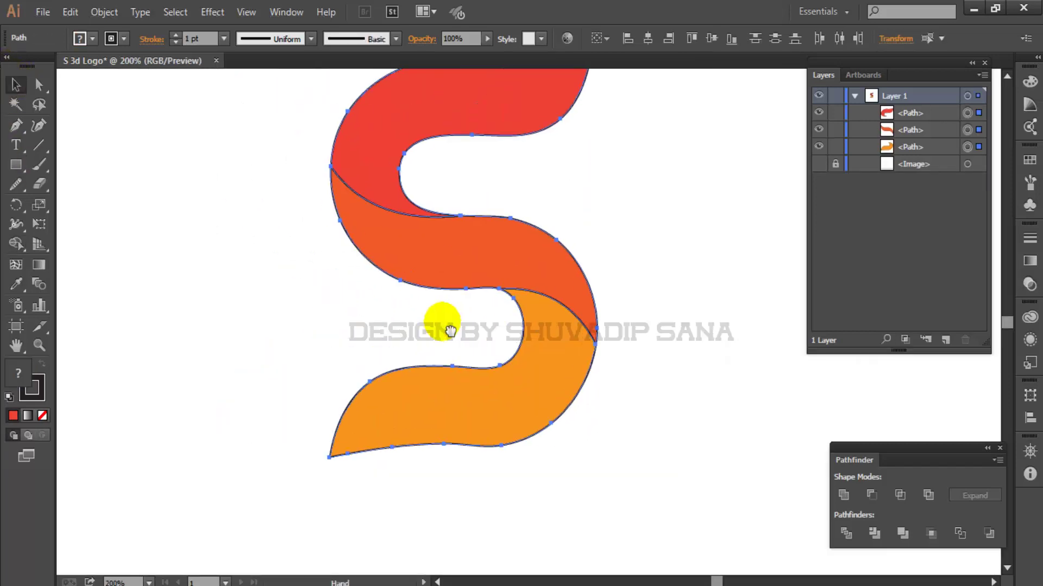
{"action": "key", "text": "ctrl+minus"}
{"action": "key", "text": "ctrl+minus"}
{"action": "left_click", "coordinate": [110, 39]}
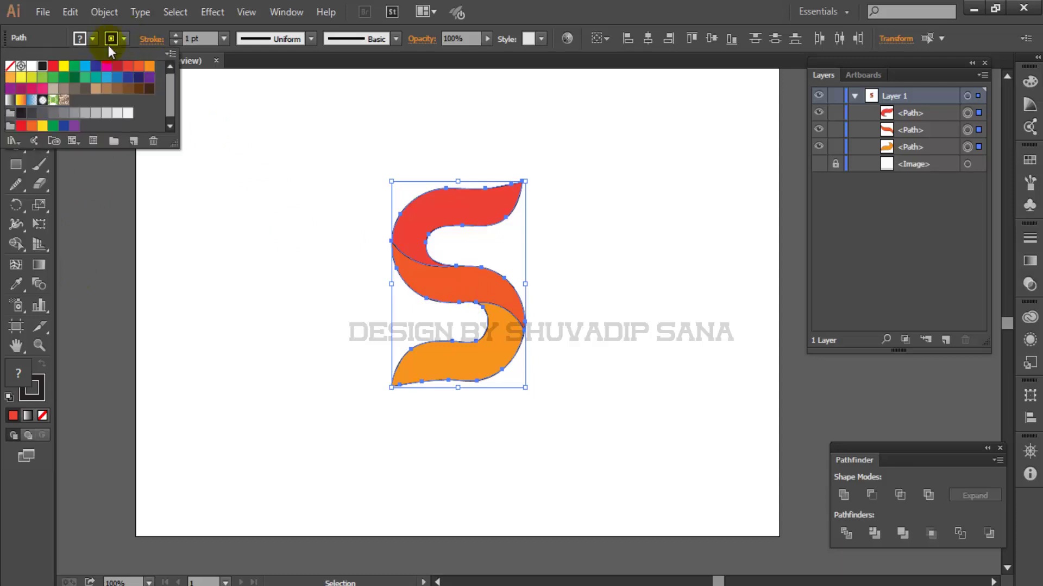
{"action": "left_click", "coordinate": [10, 66]}
{"action": "left_click", "coordinate": [283, 294]}
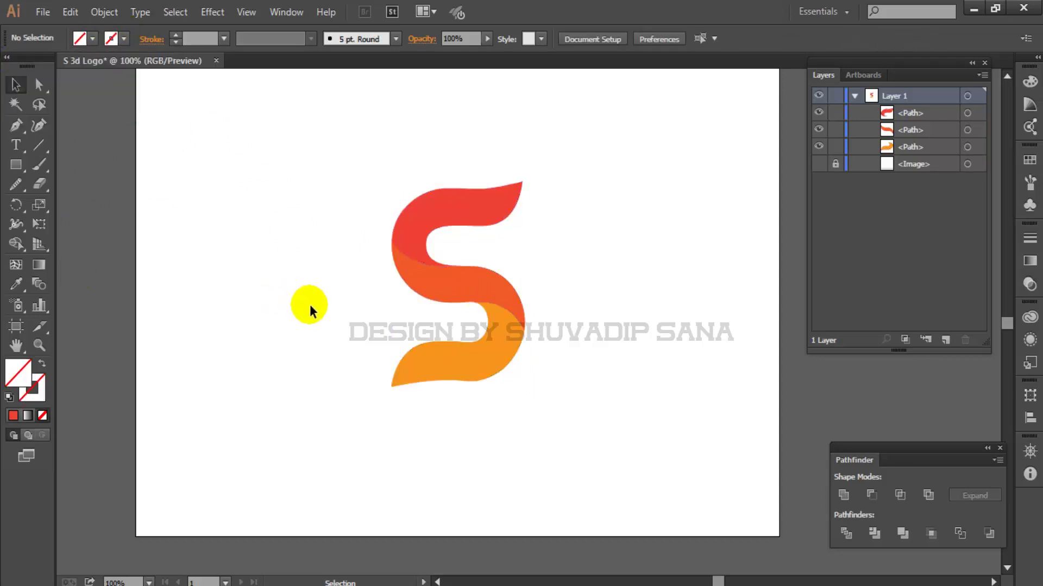
Step: Apply a gradient fill to the S's top band
{"action": "key", "text": "ctrl+minus"}
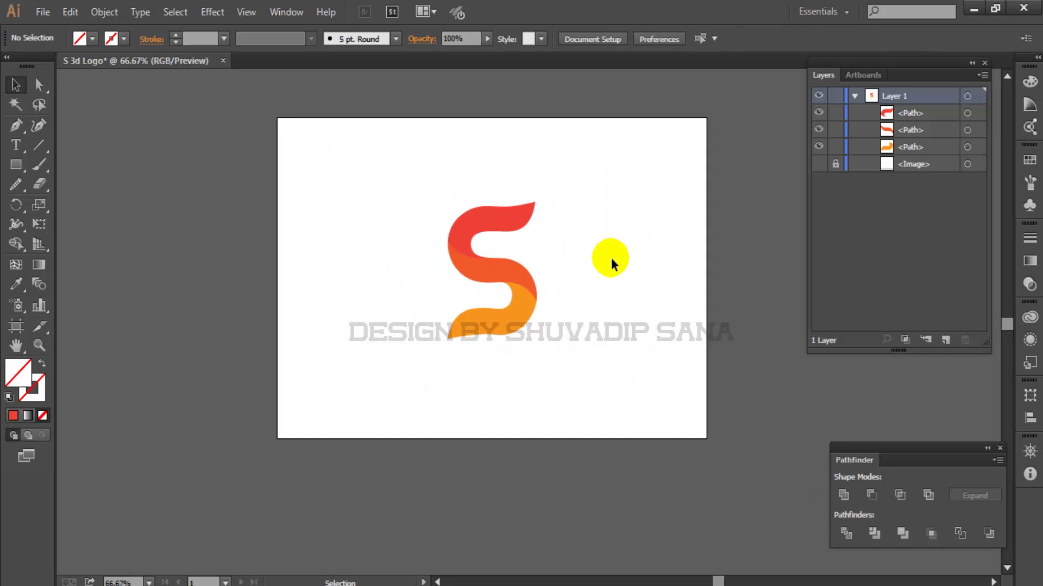
{"action": "scroll", "coordinate": [633, 250], "scroll_direction": "up", "scroll_amount": 2}
{"action": "left_click", "coordinate": [504, 203]}
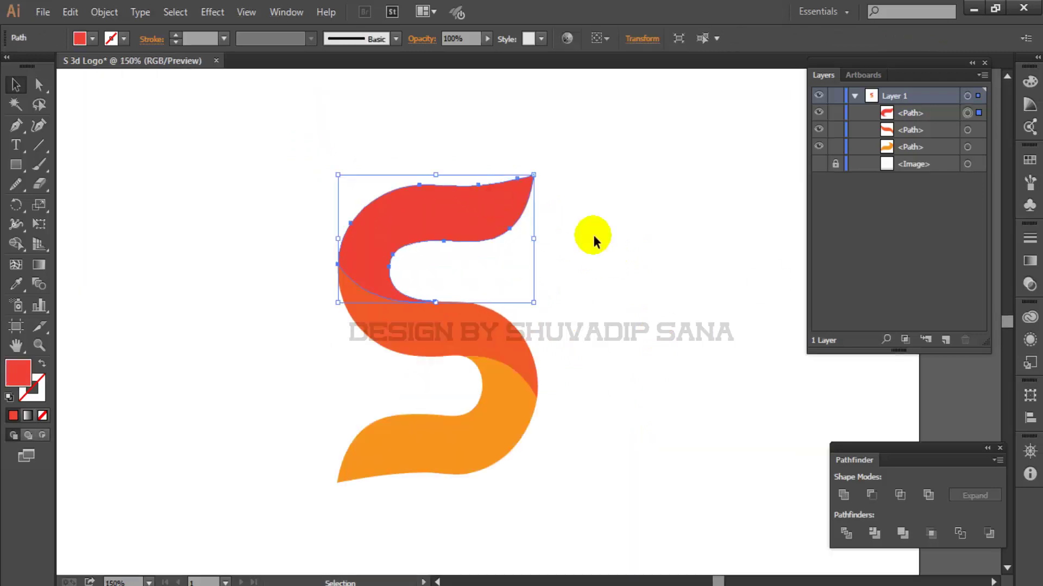
{"action": "left_click", "coordinate": [1031, 261]}
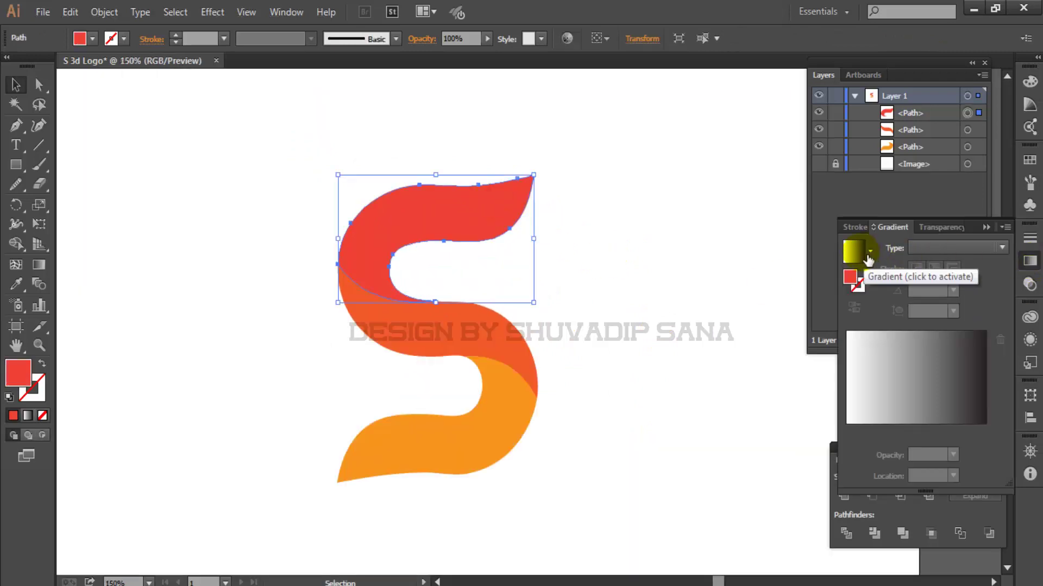
{"action": "left_click", "coordinate": [851, 249]}
Step: Set the gradient stops in RGB to magenta on the left and turquoise #00ffcc on the right
{"action": "double_click", "coordinate": [847, 431]}
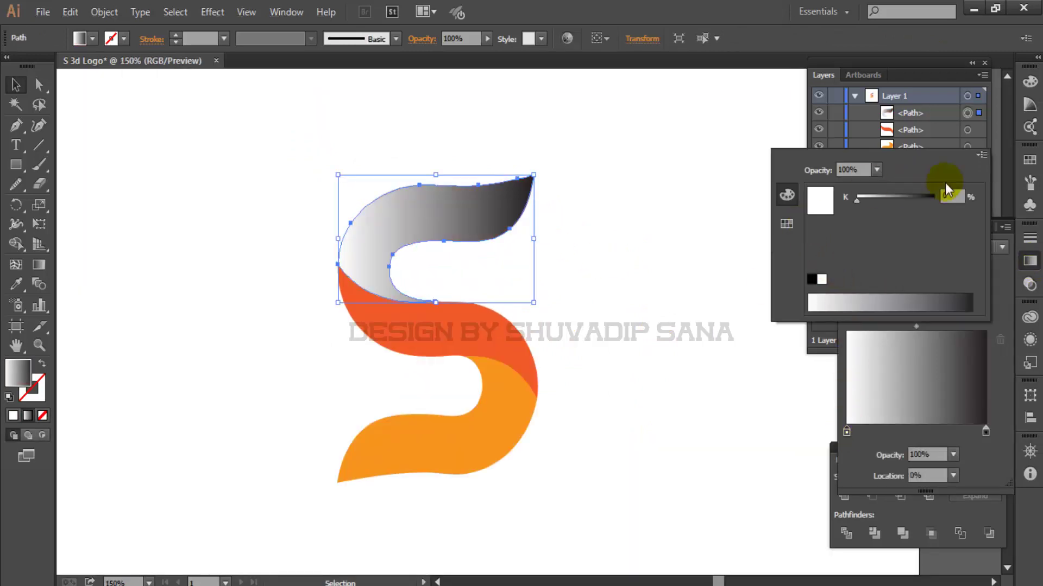
{"action": "left_click", "coordinate": [982, 155]}
{"action": "left_click", "coordinate": [900, 170]}
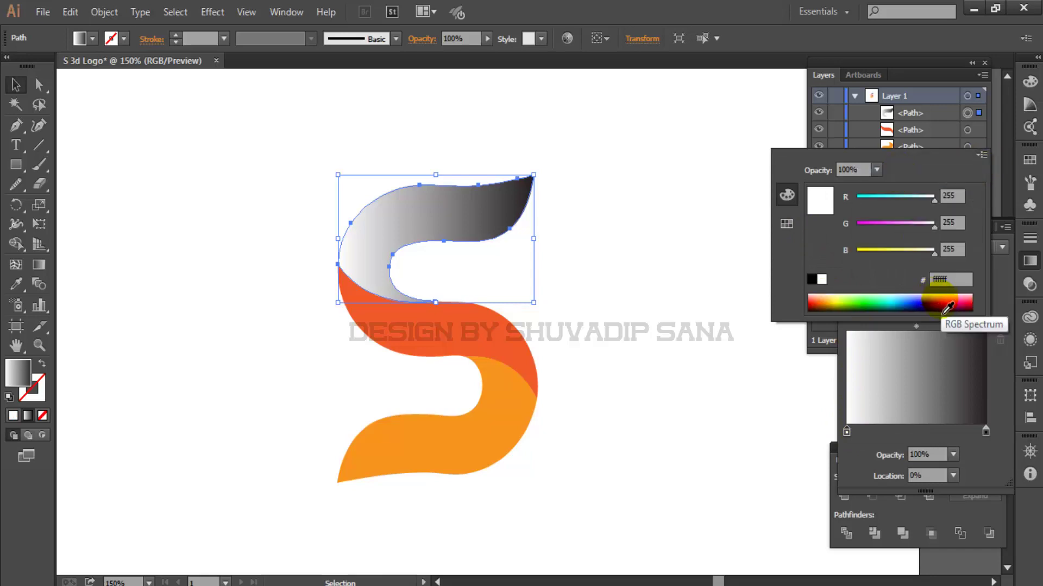
{"action": "left_click", "coordinate": [944, 310]}
{"action": "left_click", "coordinate": [985, 433]}
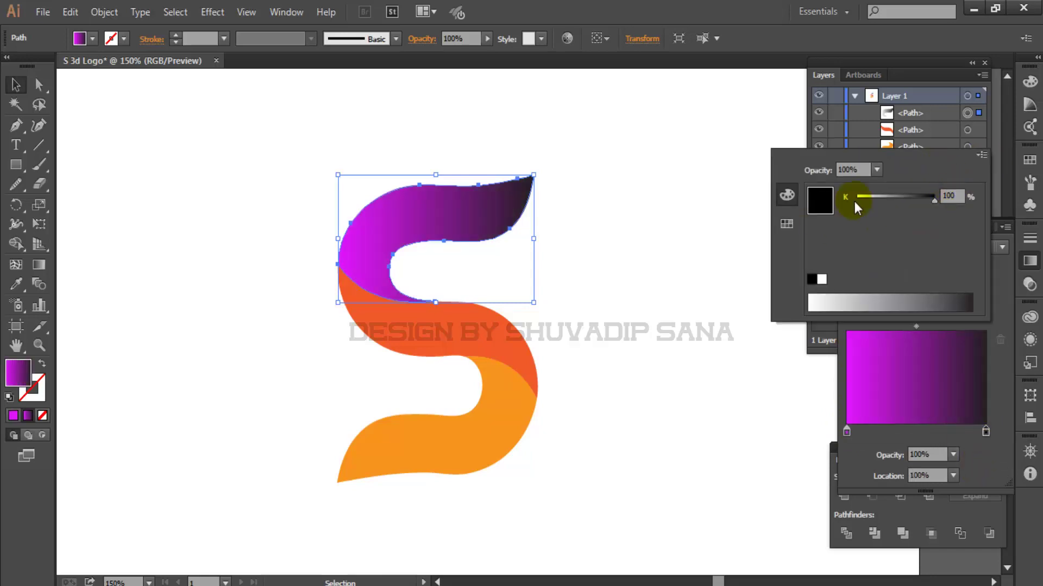
{"action": "left_click", "coordinate": [981, 155]}
{"action": "left_click", "coordinate": [904, 174]}
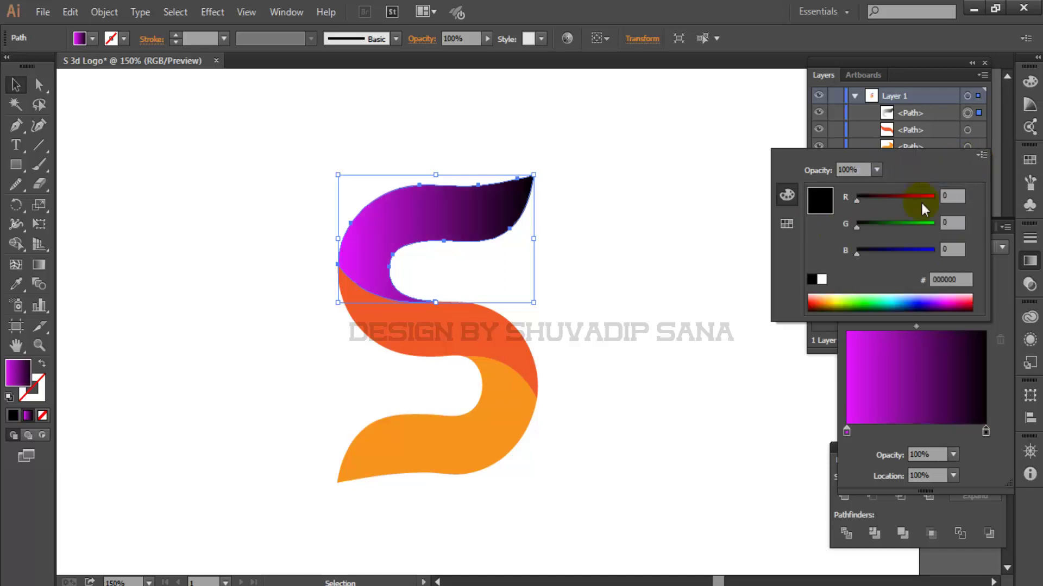
{"action": "left_click_drag", "start_coordinate": [857, 227], "coordinate": [936, 228]}
{"action": "left_click_drag", "start_coordinate": [857, 254], "coordinate": [921, 255]}
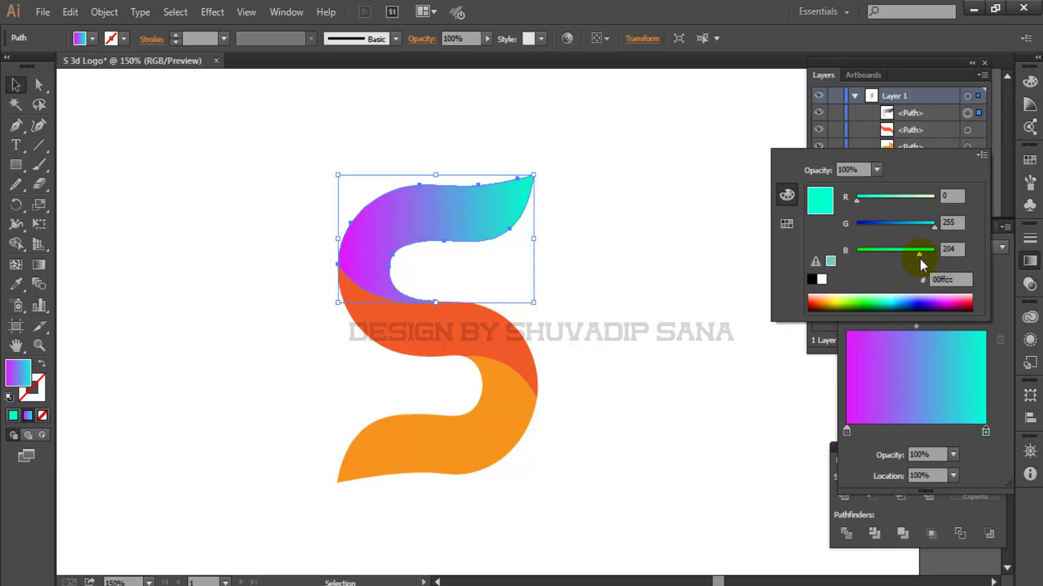
Step: Angle the top band's gradient diagonally at about 42.5° with the Gradient tool
{"action": "left_click", "coordinate": [39, 265]}
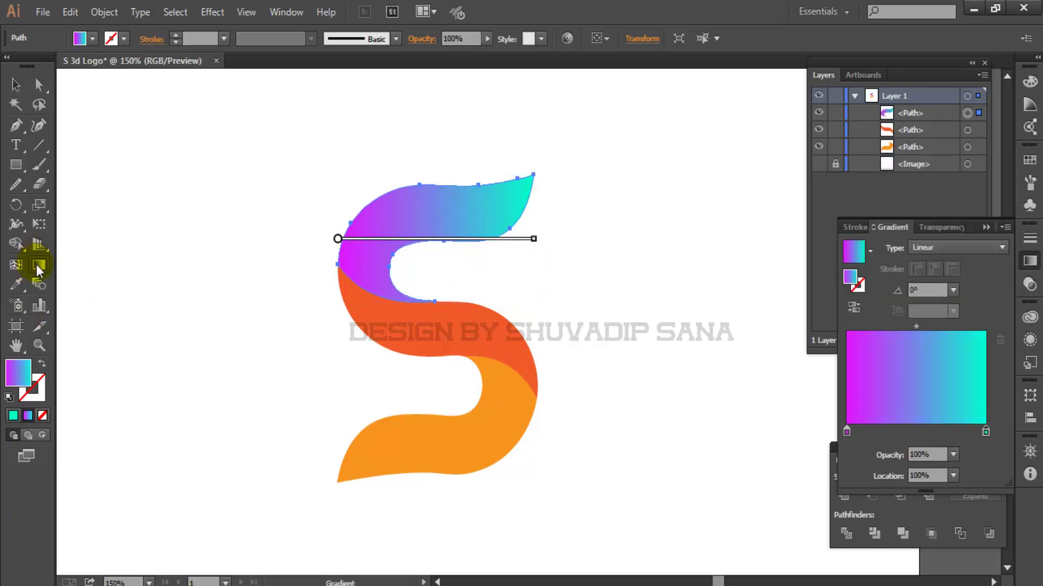
{"action": "left_click_drag", "start_coordinate": [315, 298], "coordinate": [484, 198]}
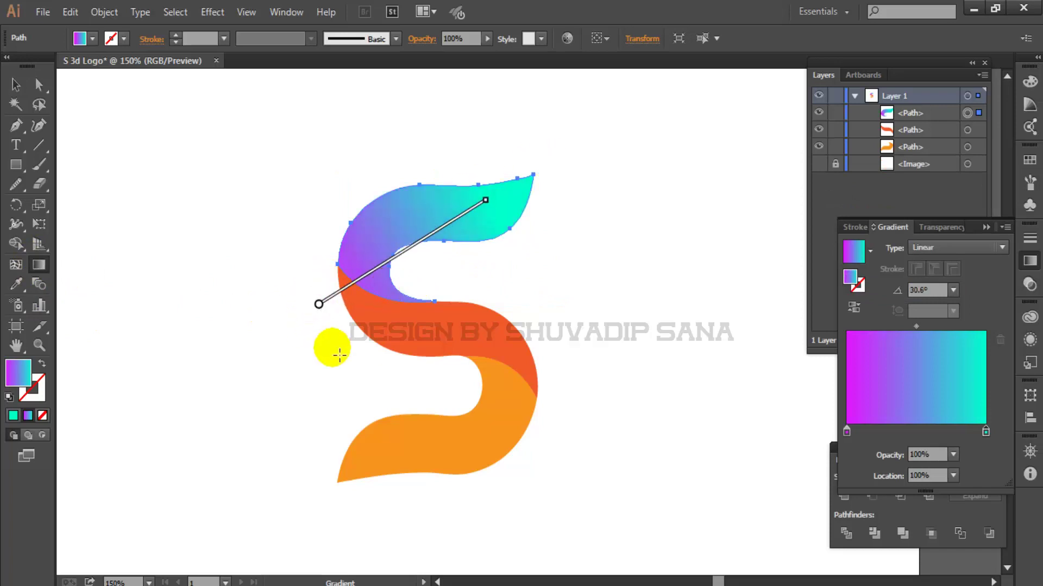
{"action": "left_click_drag", "start_coordinate": [336, 324], "coordinate": [549, 197]}
{"action": "left_click_drag", "start_coordinate": [342, 311], "coordinate": [445, 211]}
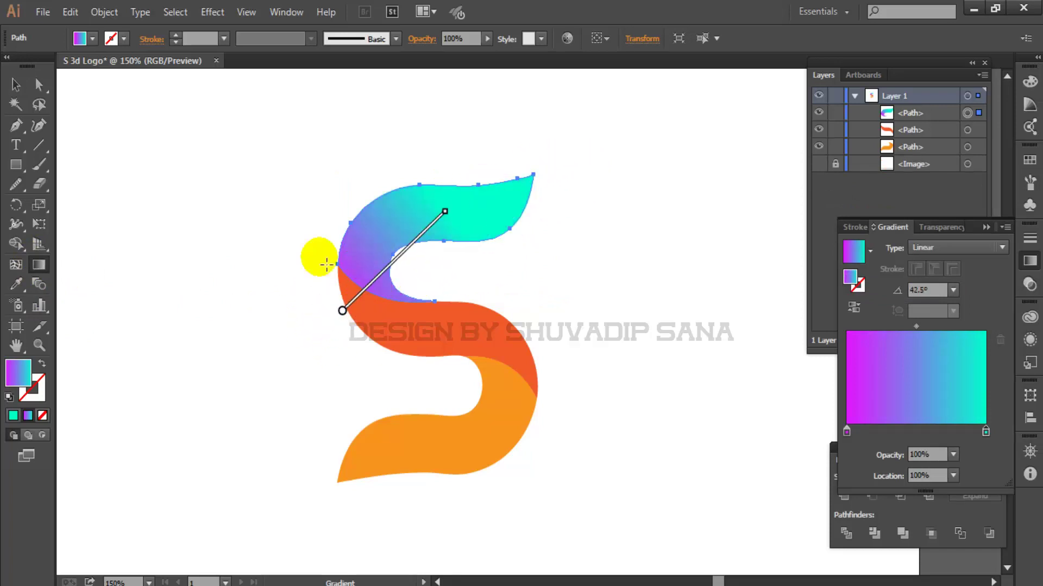
{"action": "left_click", "coordinate": [17, 85]}
{"action": "left_click", "coordinate": [170, 235]}
Step: Copy the top band's purple-to-aqua gradient onto the bottom piece with the Eyedropper
{"action": "left_click", "coordinate": [519, 416]}
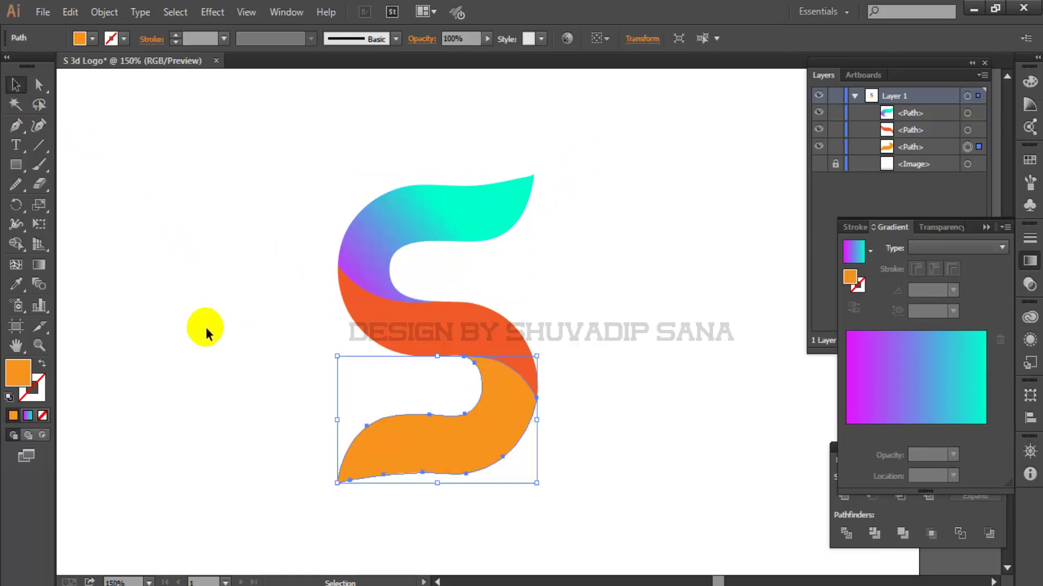
{"action": "left_click", "coordinate": [16, 284]}
{"action": "left_click", "coordinate": [360, 255]}
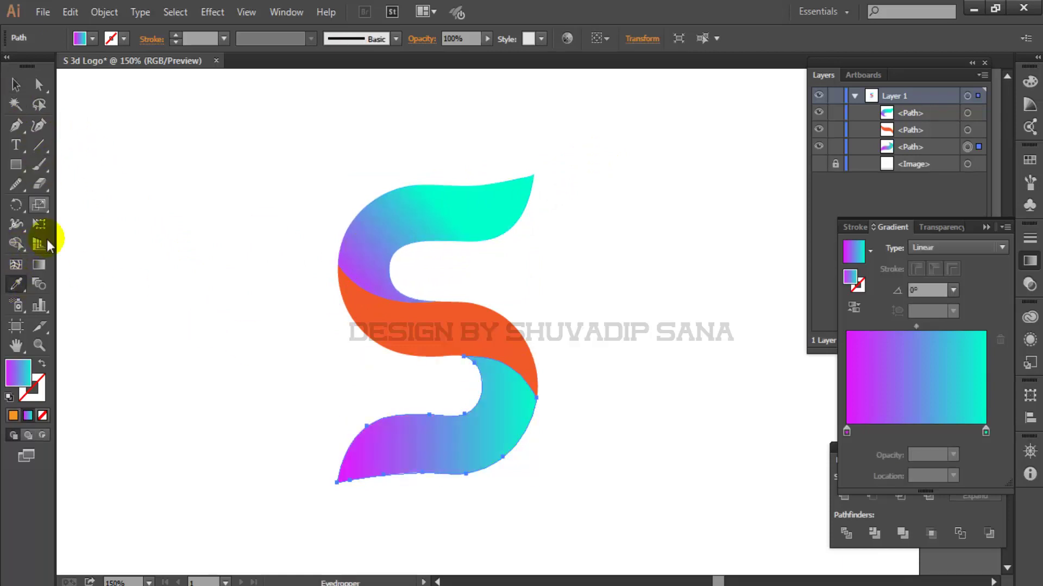
{"action": "left_click", "coordinate": [38, 264]}
Step: Angle the bottom gradient from upper right to lower left at about -150°, then deselect
{"action": "scroll", "coordinate": [372, 396], "scroll_direction": "down", "scroll_amount": 1}
{"action": "left_click_drag", "start_coordinate": [531, 321], "coordinate": [315, 449]}
{"action": "scroll", "coordinate": [320, 361], "scroll_direction": "down", "scroll_amount": 1}
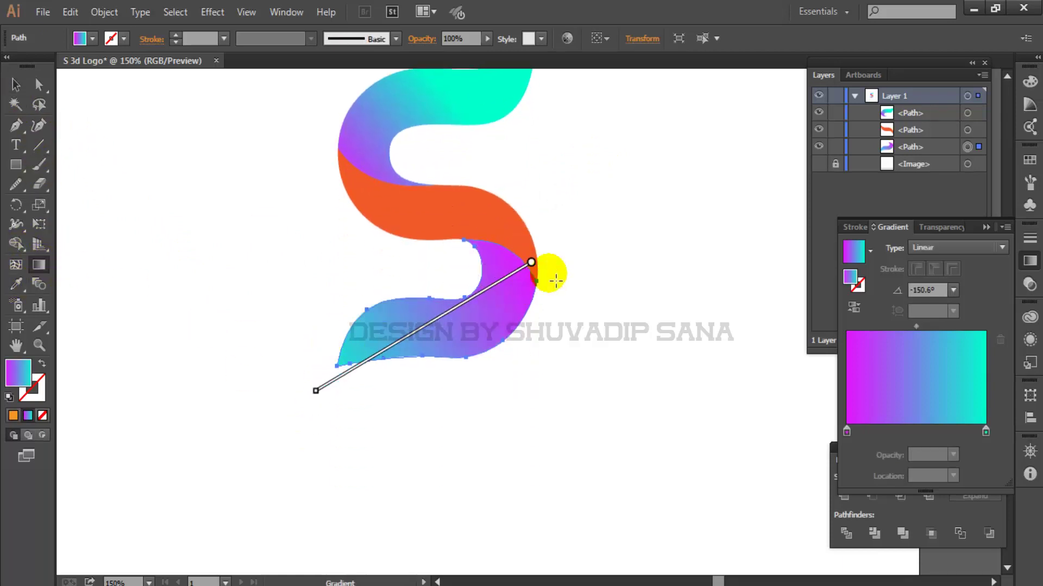
{"action": "left_click_drag", "start_coordinate": [593, 255], "coordinate": [272, 374]}
{"action": "scroll", "coordinate": [535, 272], "scroll_direction": "up", "scroll_amount": 1}
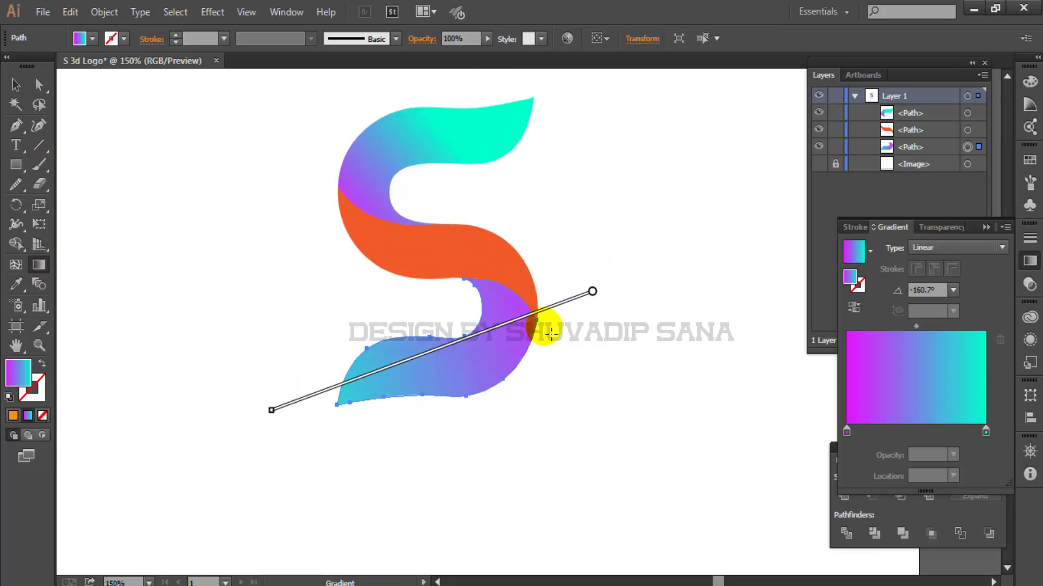
{"action": "left_click_drag", "start_coordinate": [539, 314], "coordinate": [289, 396]}
{"action": "left_click_drag", "start_coordinate": [540, 275], "coordinate": [344, 433]}
{"action": "left_click_drag", "start_coordinate": [569, 294], "coordinate": [289, 415]}
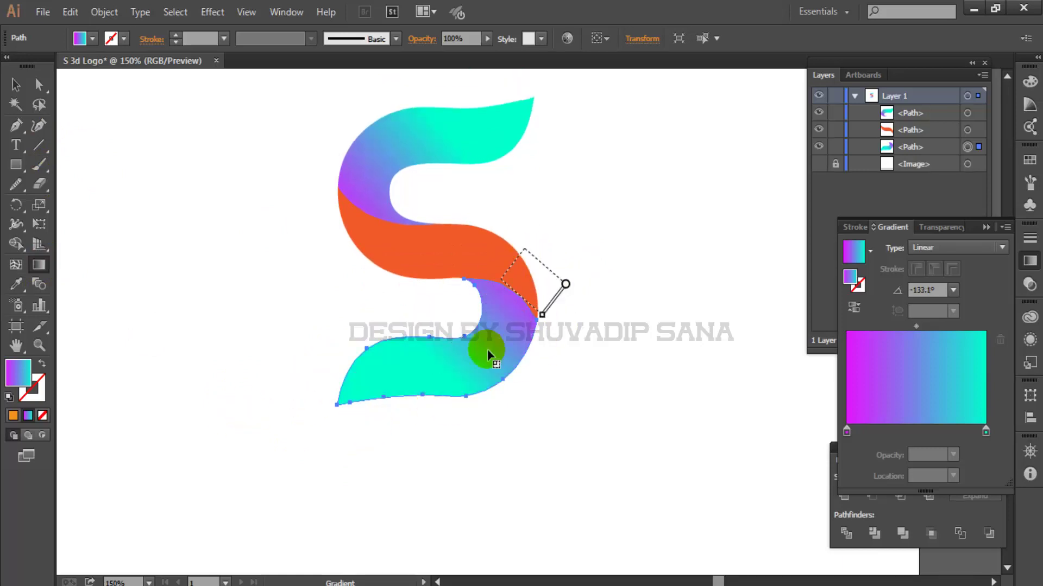
{"action": "left_click_drag", "start_coordinate": [547, 287], "coordinate": [396, 379]}
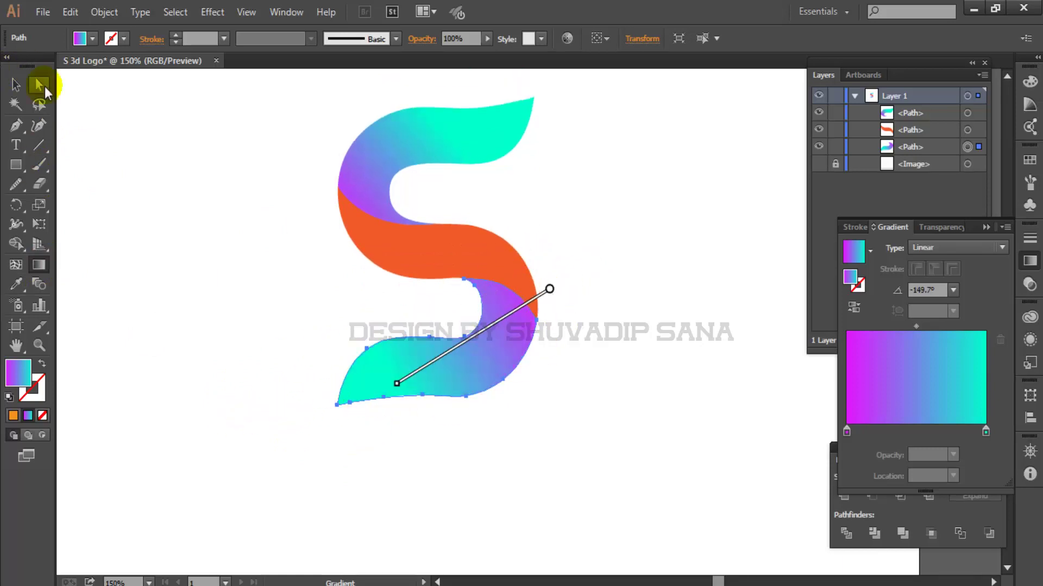
{"action": "left_click", "coordinate": [16, 84]}
{"action": "left_click", "coordinate": [305, 274]}
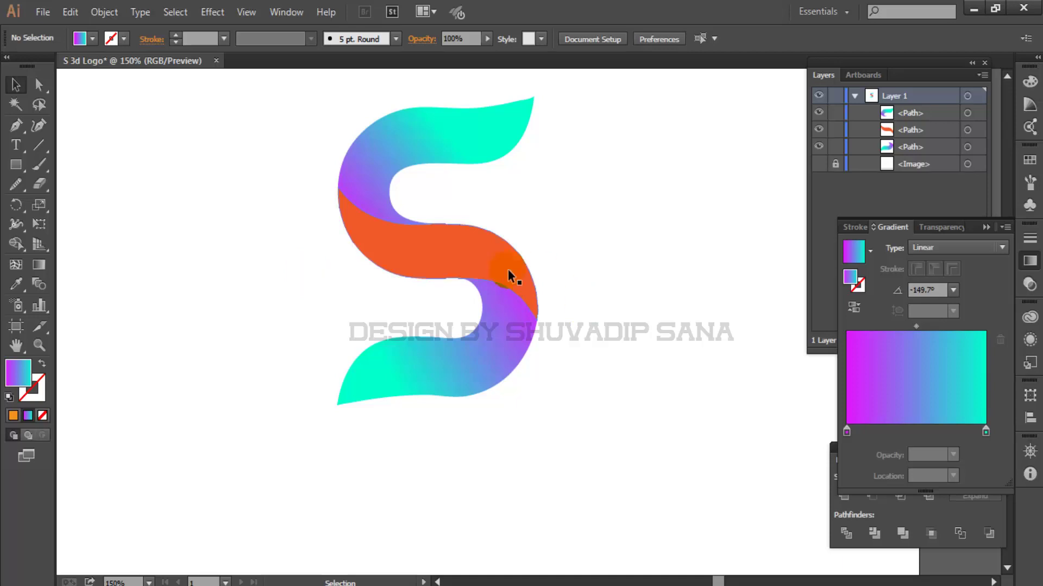
Step: Apply a gradient to the middle band running deep red to yellow
{"action": "left_click", "coordinate": [491, 267]}
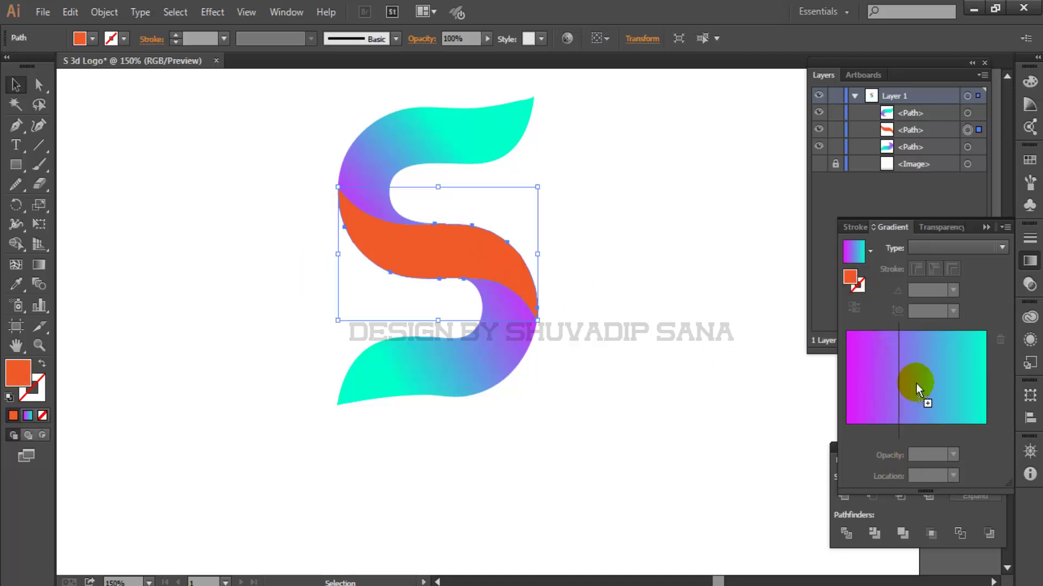
{"action": "left_click", "coordinate": [984, 393]}
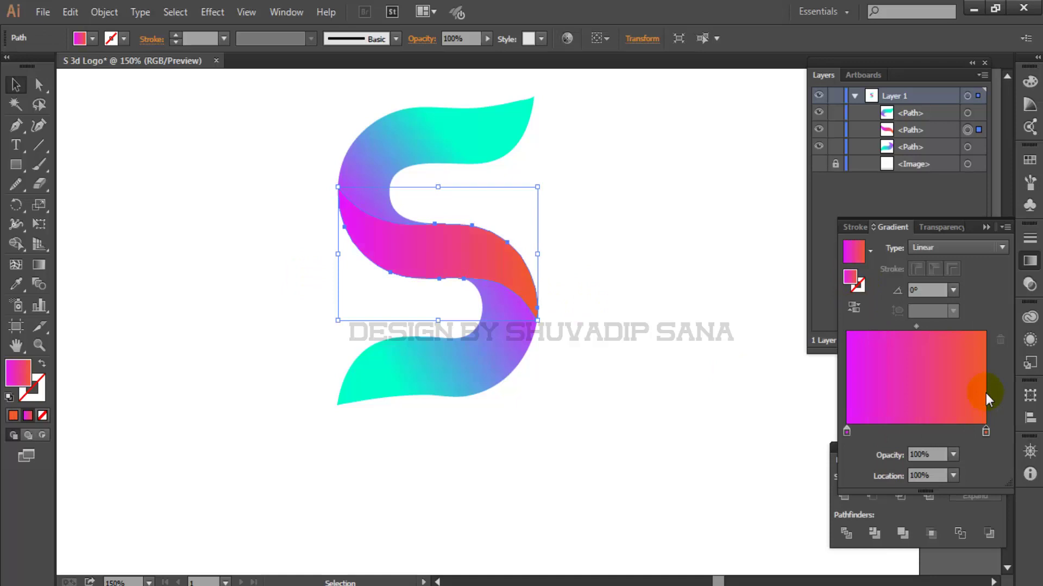
{"action": "double_click", "coordinate": [847, 431]}
{"action": "left_click_drag", "start_coordinate": [932, 255], "coordinate": [862, 248]}
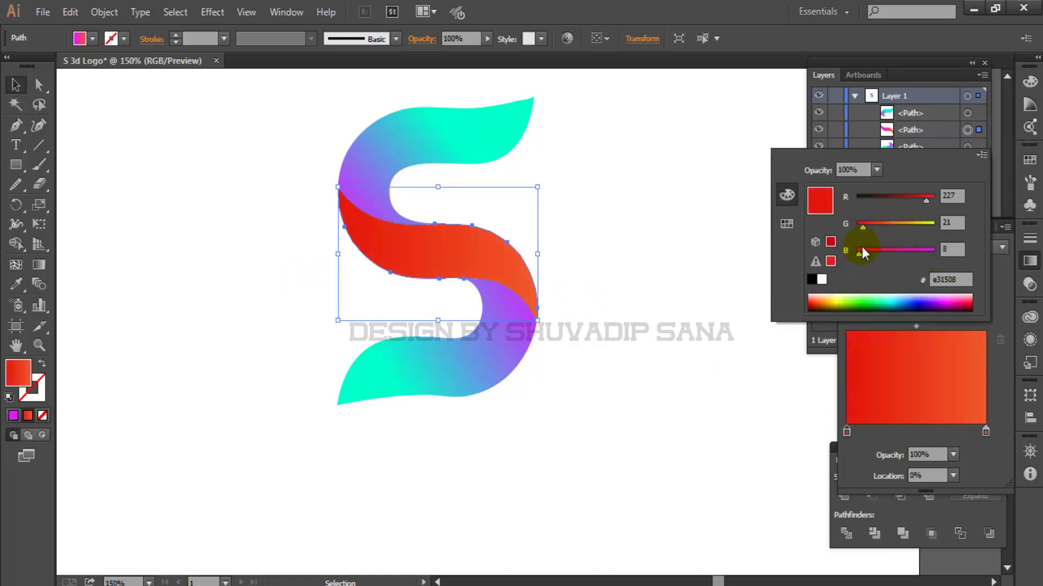
{"action": "mouse_move", "coordinate": [922, 200]}
{"action": "left_mouse_down"}
{"action": "mouse_move", "coordinate": [904, 204]}
{"action": "mouse_move", "coordinate": [925, 204]}
{"action": "left_mouse_up"}
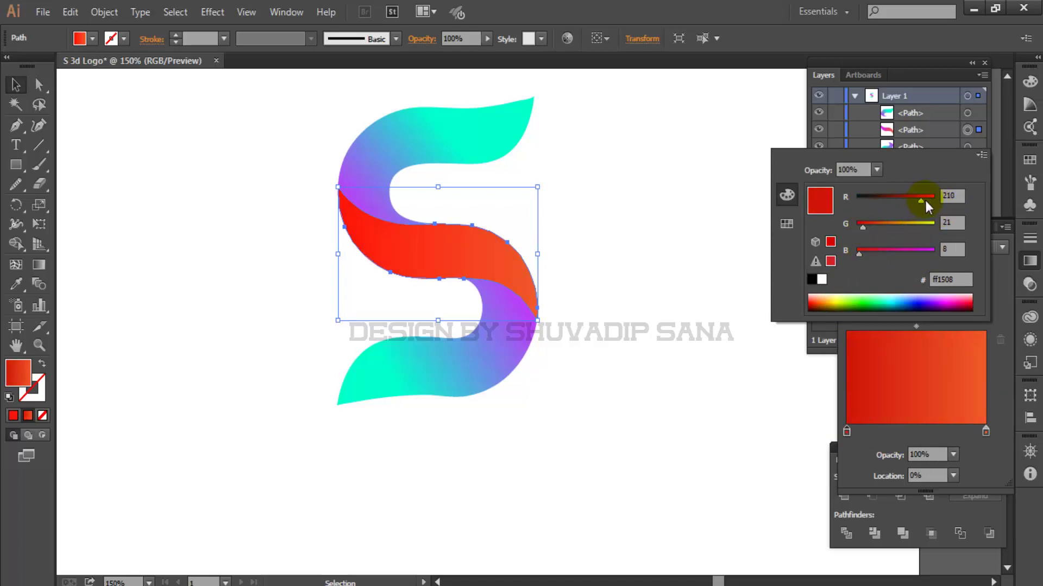
{"action": "left_click", "coordinate": [972, 311]}
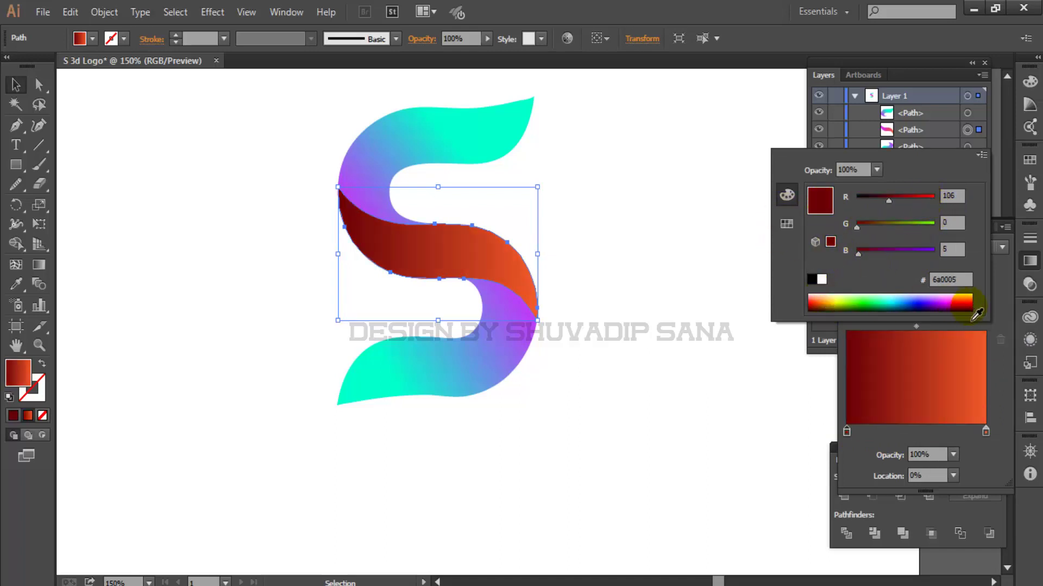
{"action": "left_click", "coordinate": [986, 433]}
{"action": "left_click_drag", "start_coordinate": [888, 227], "coordinate": [923, 234]}
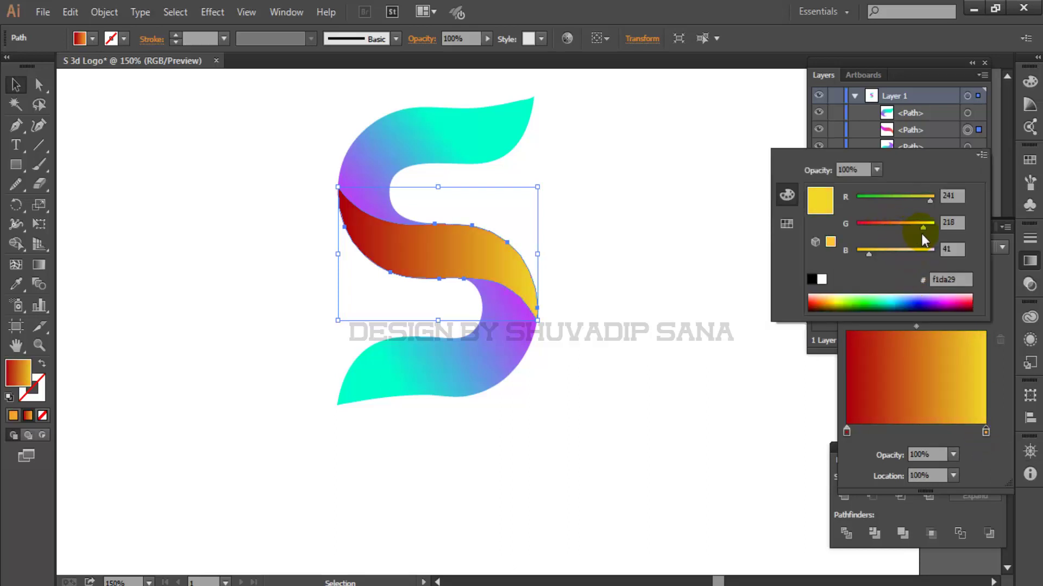
{"action": "left_click", "coordinate": [727, 254]}
Step: Add a centre yellow stop so the middle gradient runs red-yellow-red symmetrically
{"action": "left_click", "coordinate": [598, 256]}
{"action": "key", "text": "ctrl+z"}
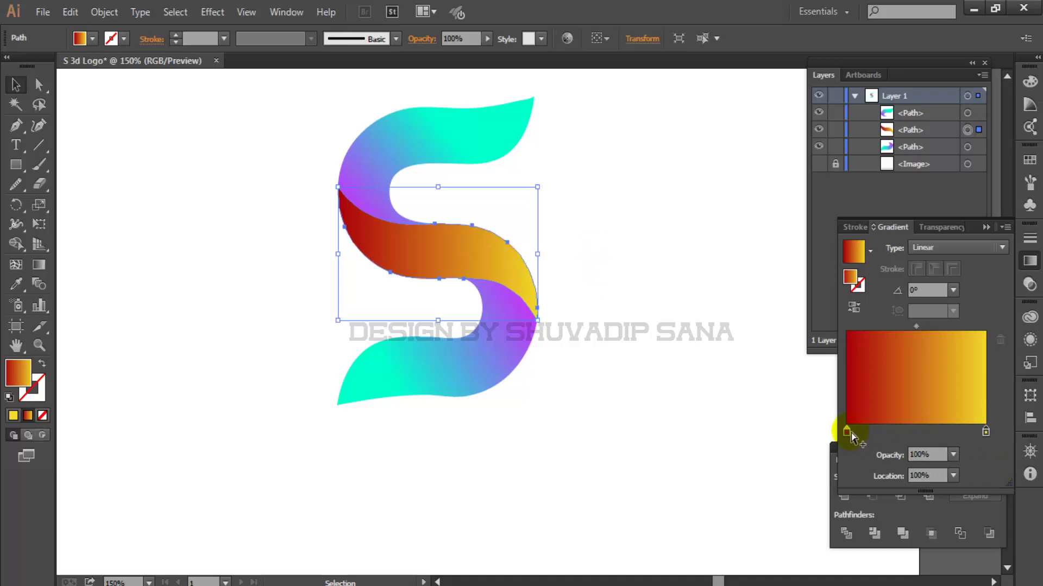
{"action": "left_click_drag", "start_coordinate": [852, 433], "coordinate": [909, 438]}
{"action": "mouse_move", "coordinate": [986, 431]}
{"action": "left_mouse_down"}
{"action": "mouse_move", "coordinate": [895, 434]}
{"action": "mouse_move", "coordinate": [986, 432]}
{"action": "left_mouse_up"}
{"action": "left_click_drag", "start_coordinate": [896, 432], "coordinate": [914, 433]}
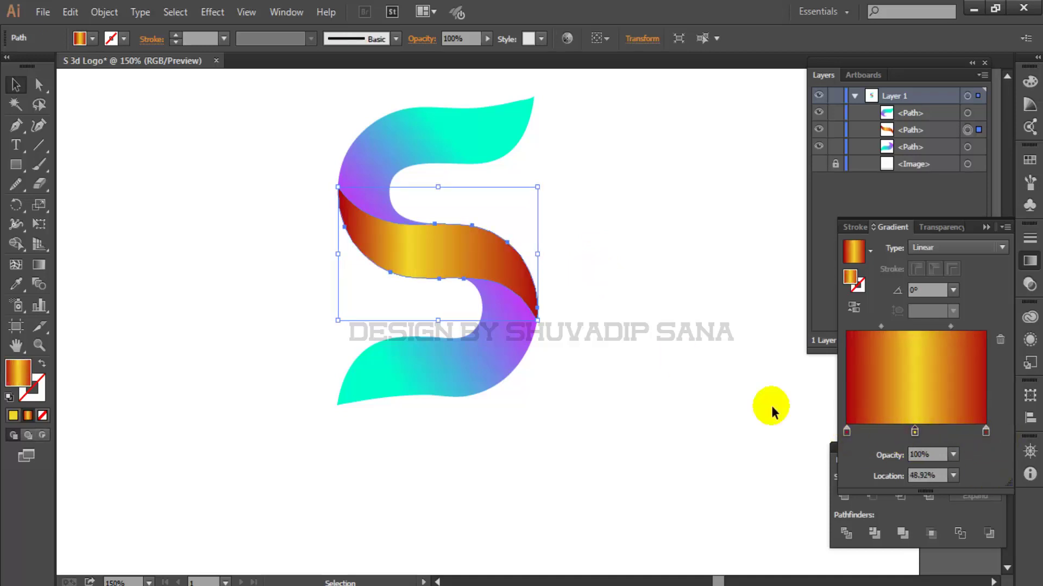
{"action": "left_click", "coordinate": [699, 401]}
Step: Change both end stops of the middle gradient to pink
{"action": "left_click", "coordinate": [468, 264]}
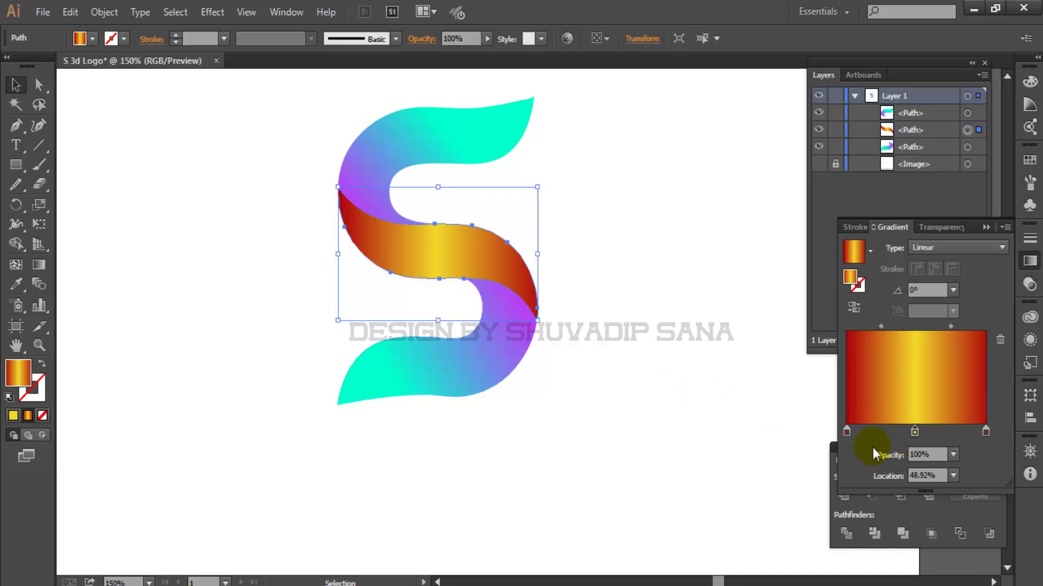
{"action": "double_click", "coordinate": [847, 431]}
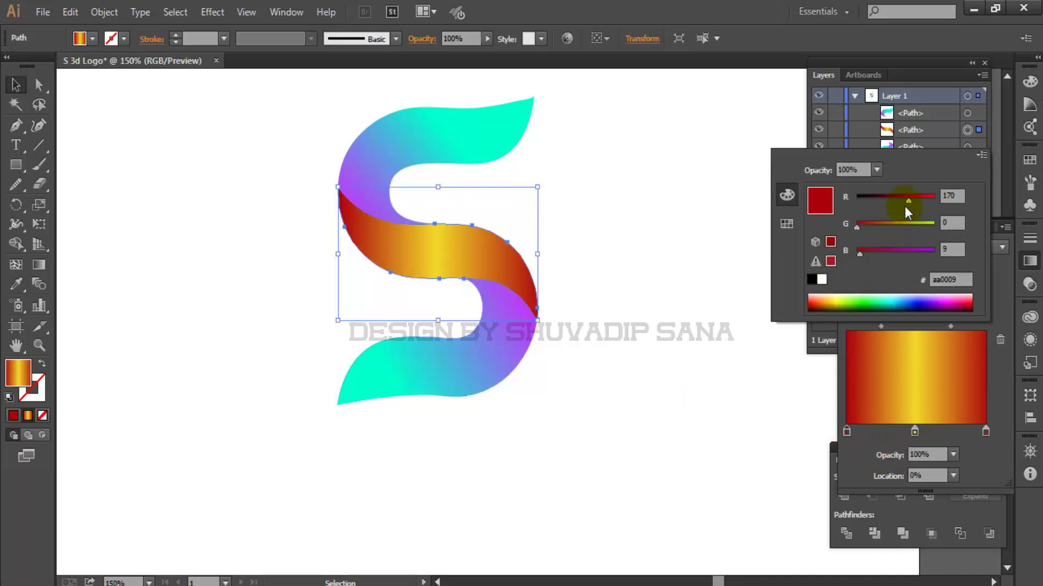
{"action": "left_click_drag", "start_coordinate": [904, 206], "coordinate": [930, 203]}
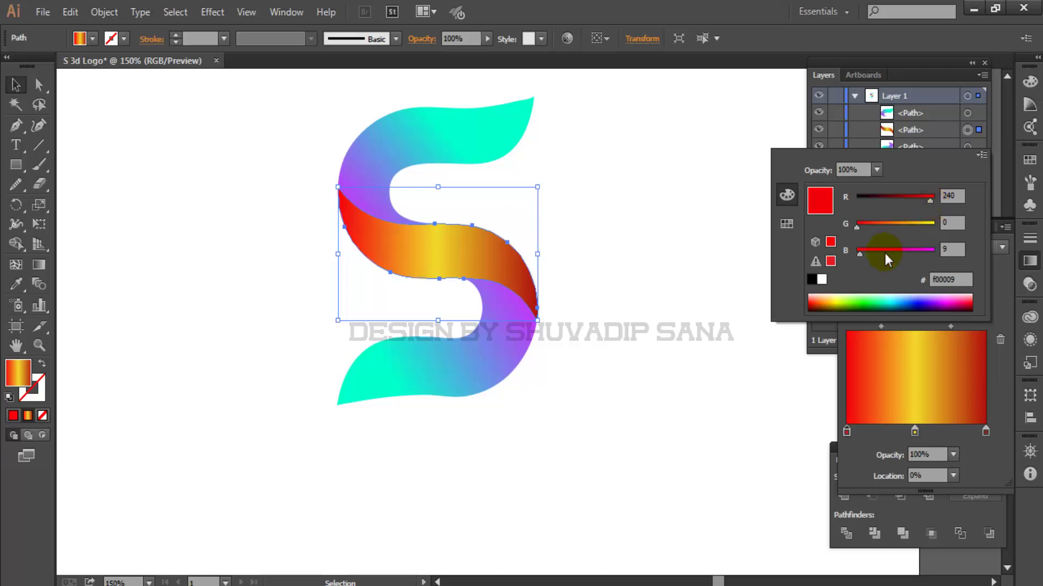
{"action": "left_click_drag", "start_coordinate": [898, 255], "coordinate": [898, 256]}
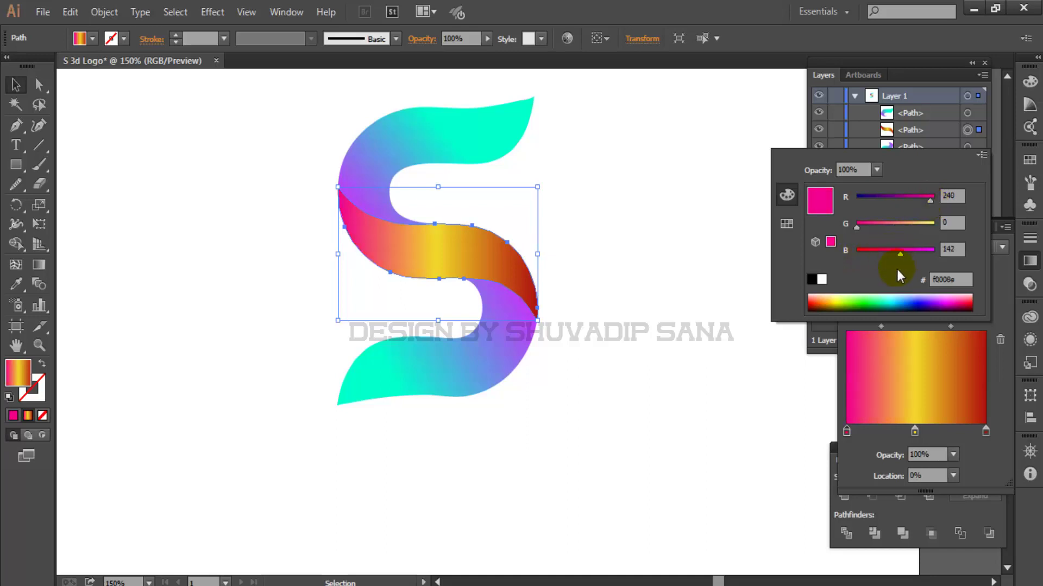
{"action": "left_click", "coordinate": [983, 430]}
{"action": "left_click_drag", "start_coordinate": [912, 201], "coordinate": [925, 200]}
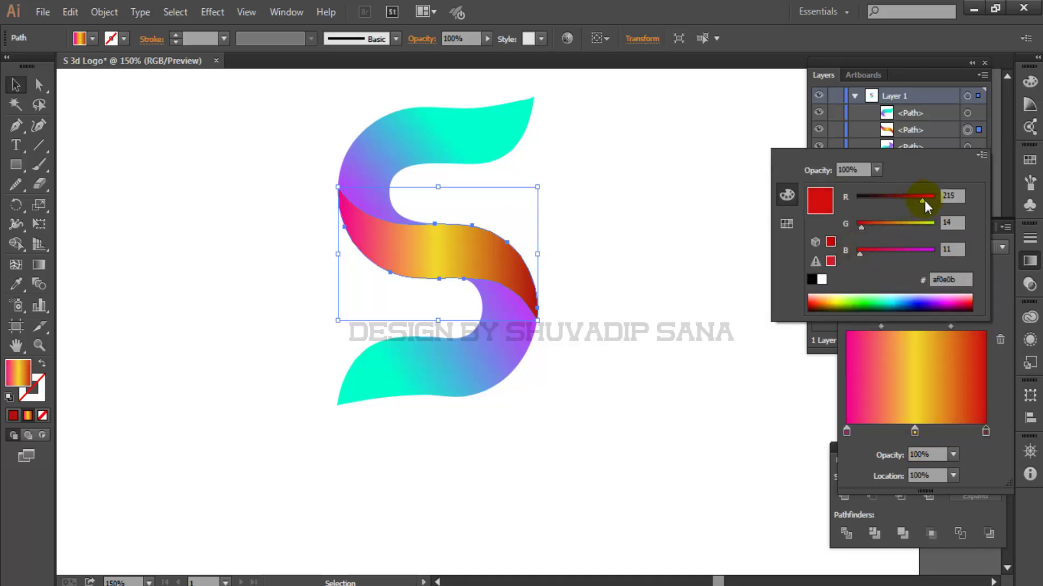
{"action": "left_click_drag", "start_coordinate": [868, 256], "coordinate": [884, 257]}
{"action": "left_click", "coordinate": [691, 341]}
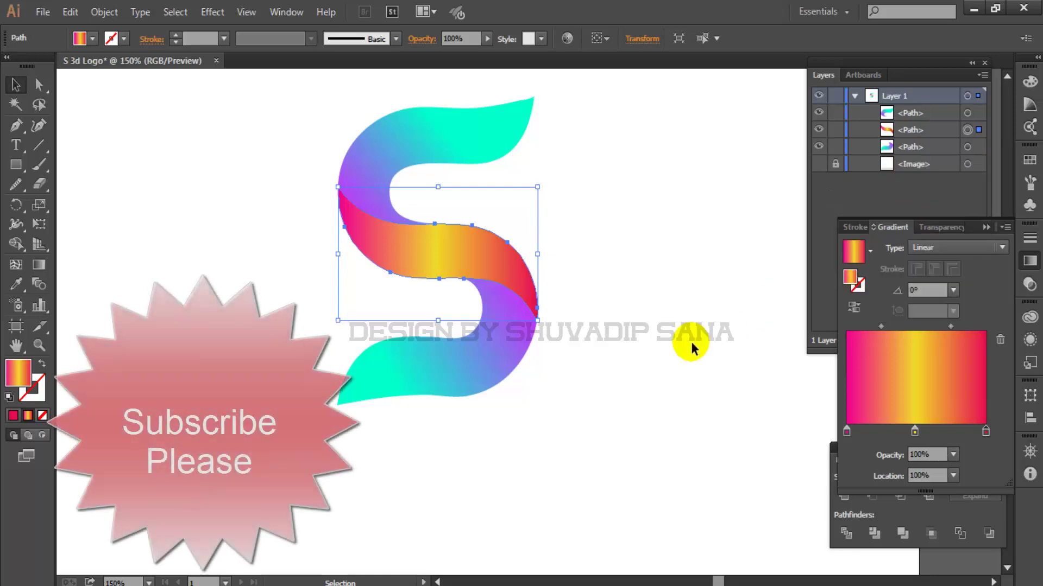
{"action": "left_click", "coordinate": [658, 338]}
{"action": "key", "text": "ctrl+minus"}
{"action": "key", "text": "ctrl+minus"}
Step: Redraw the middle band's gradient nearly horizontal at about -1° and deselect
{"action": "scroll", "coordinate": [594, 230], "scroll_direction": "up", "scroll_amount": 3}
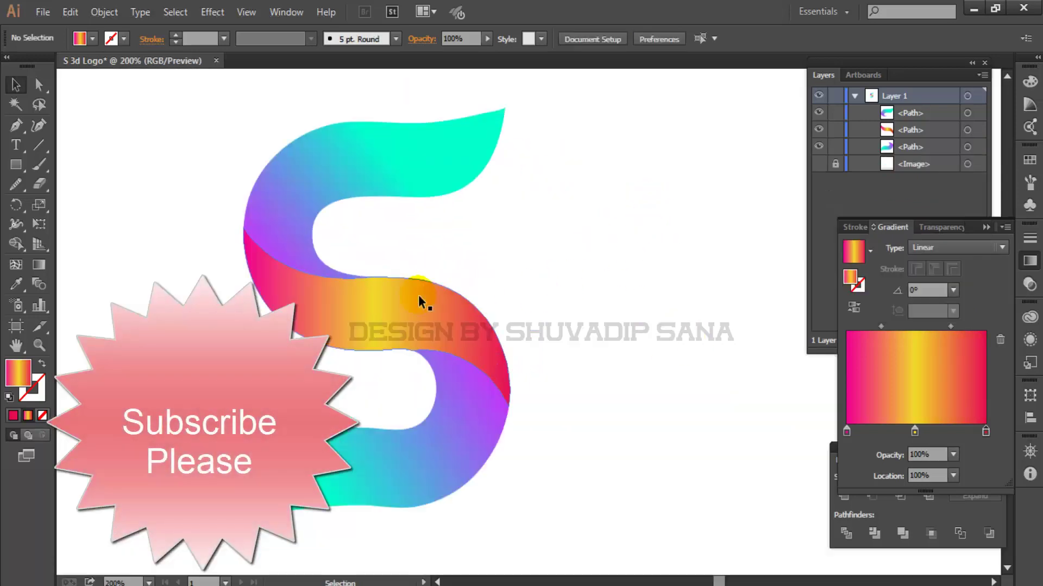
{"action": "left_click", "coordinate": [418, 294]}
{"action": "left_click", "coordinate": [38, 264]}
{"action": "left_click_drag", "start_coordinate": [178, 282], "coordinate": [546, 331]}
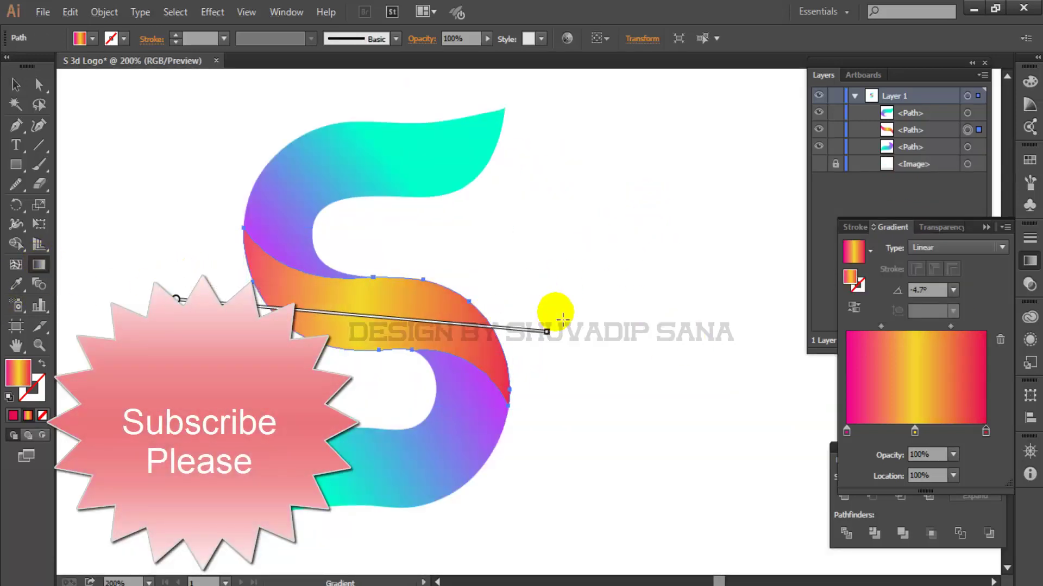
{"action": "left_click_drag", "start_coordinate": [305, 315], "coordinate": [498, 321]}
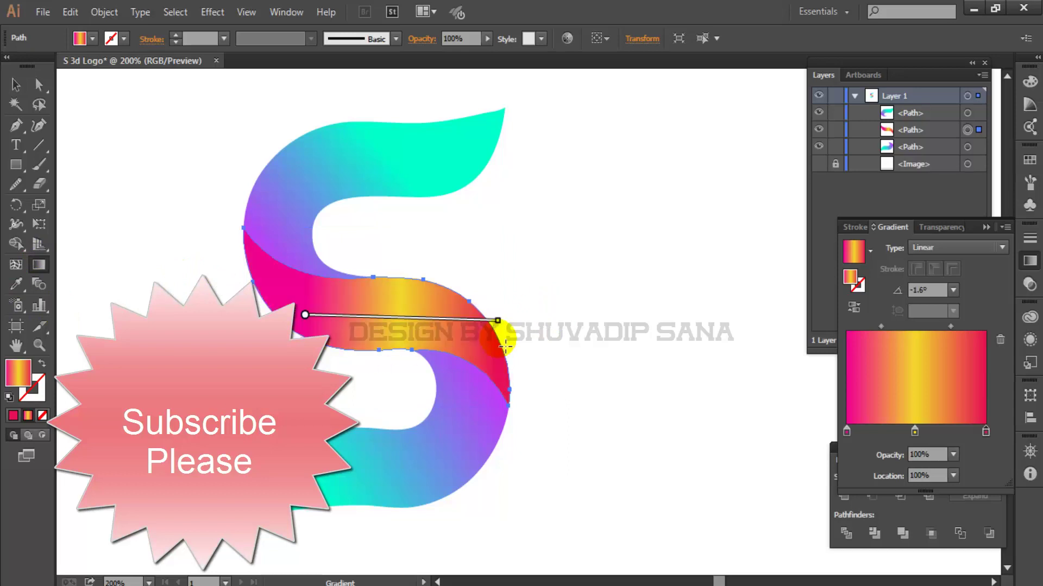
{"action": "left_click_drag", "start_coordinate": [277, 318], "coordinate": [489, 314]}
{"action": "left_click", "coordinate": [15, 84]}
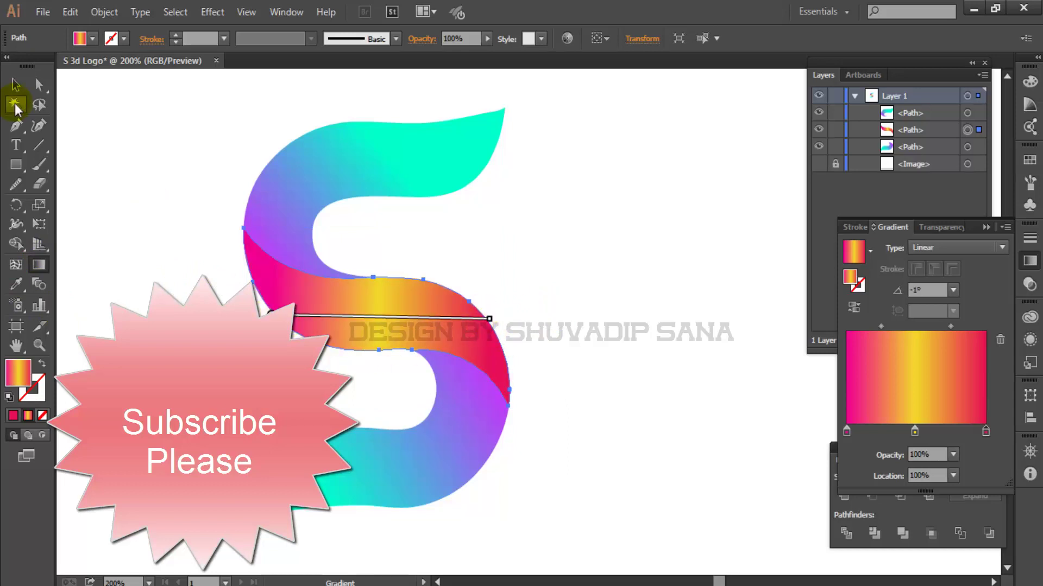
{"action": "left_click", "coordinate": [542, 281]}
Step: Close the Gradient, Layers and Pathfinder panels to clear the canvas around the S
{"action": "key", "text": "ctrl+1"}
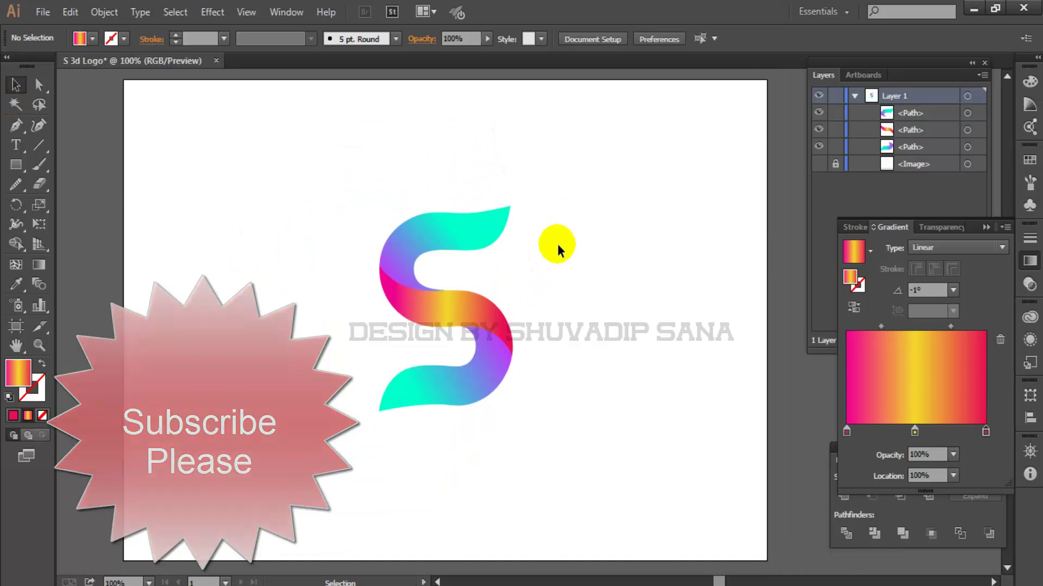
{"action": "key", "text": "ctrl+equal"}
{"action": "key", "text": "ctrl+equal"}
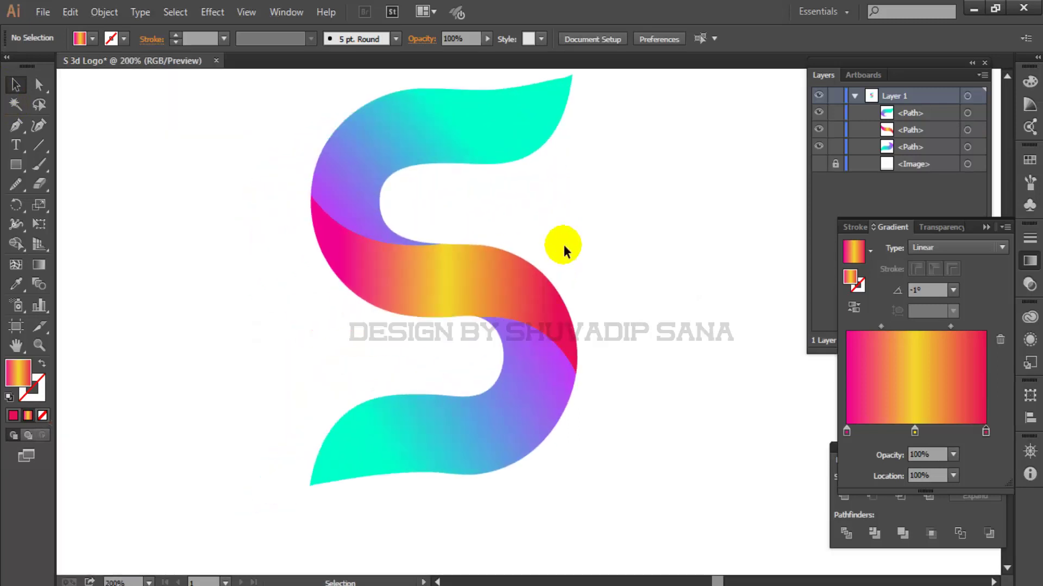
{"action": "left_click", "coordinate": [986, 228]}
{"action": "left_click", "coordinate": [984, 62]}
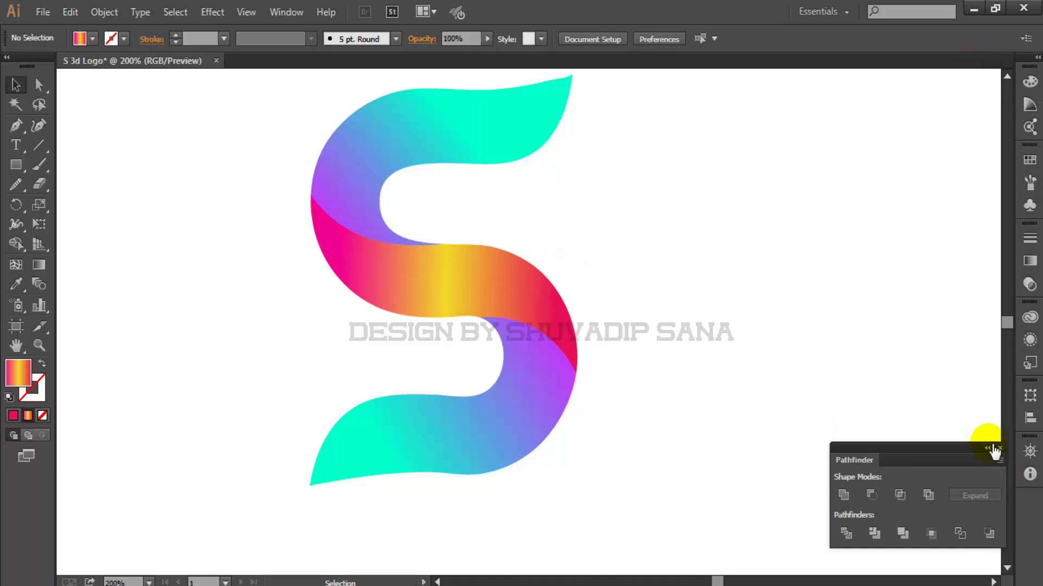
{"action": "left_click", "coordinate": [999, 449]}
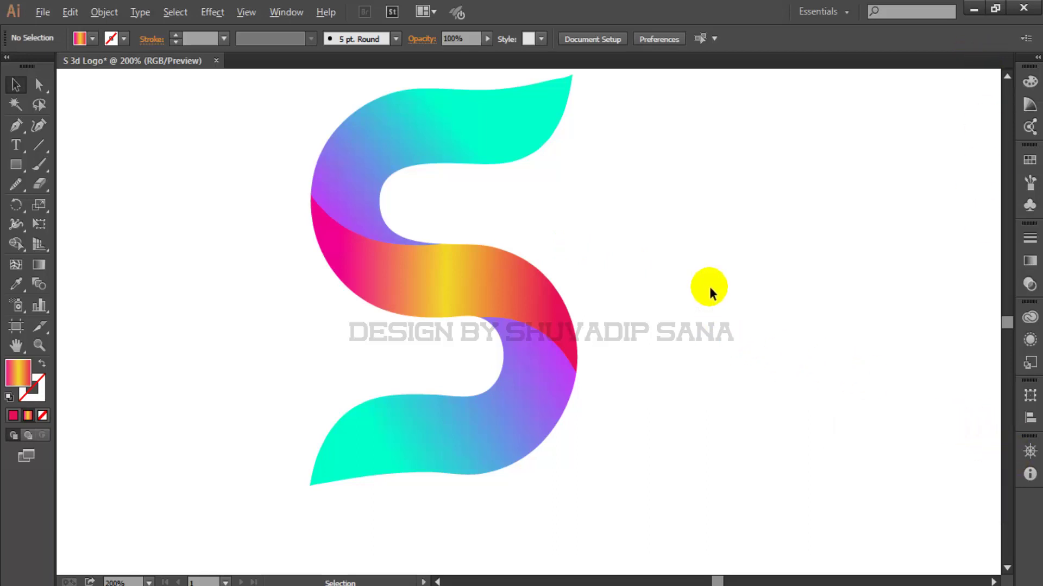
{"action": "scroll", "coordinate": [664, 263], "scroll_direction": "down", "scroll_amount": 1, "text": "alt"}
{"action": "scroll", "coordinate": [423, 262], "scroll_direction": "up", "scroll_amount": 3, "text": "alt"}
{"action": "left_click_drag", "start_coordinate": [435, 278], "coordinate": [396, 281]}
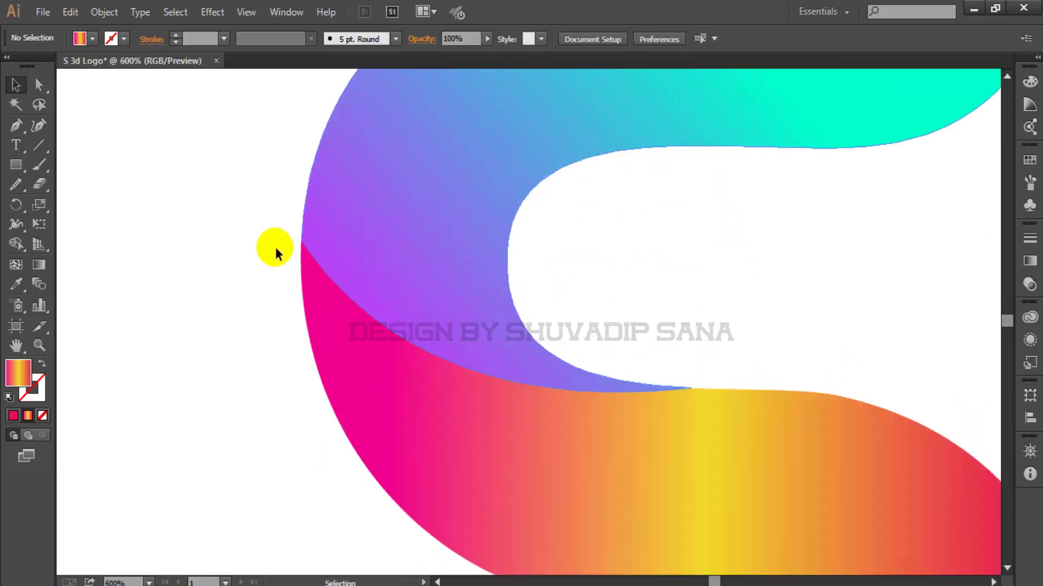
{"action": "left_click", "coordinate": [15, 125]}
Step: Pen-draw a closed polygon with a curved fold edge and three left-side anchors over the S's left fold
{"action": "left_click_drag", "start_coordinate": [302, 265], "coordinate": [285, 262]}
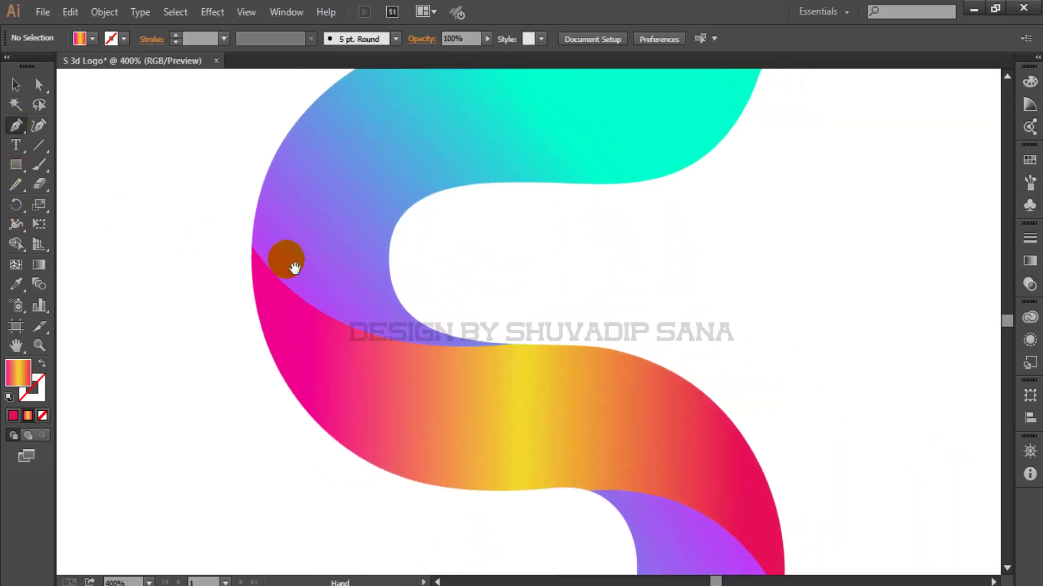
{"action": "left_click", "coordinate": [243, 186]}
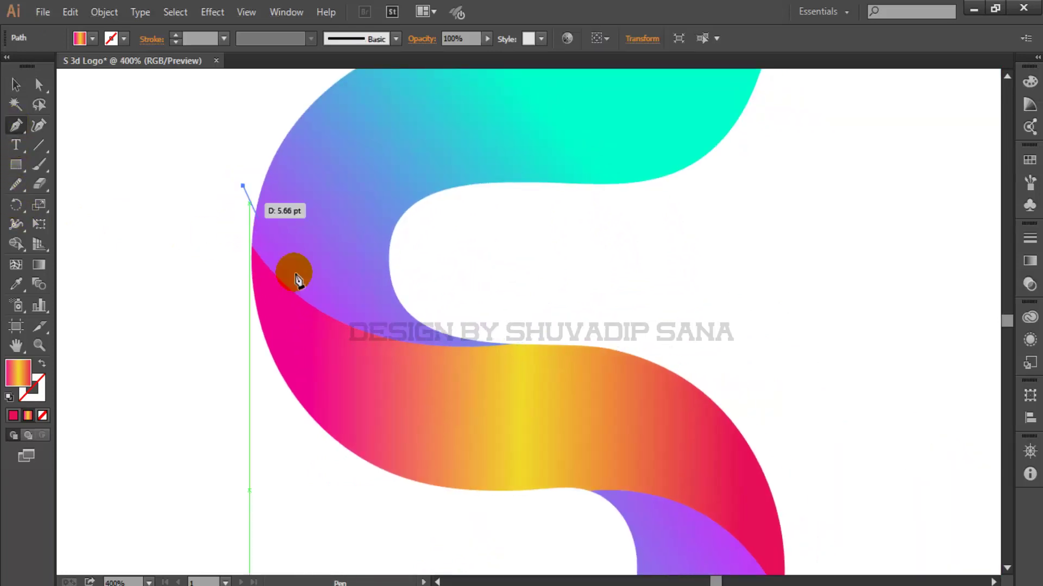
{"action": "left_click_drag", "start_coordinate": [511, 344], "coordinate": [617, 326]}
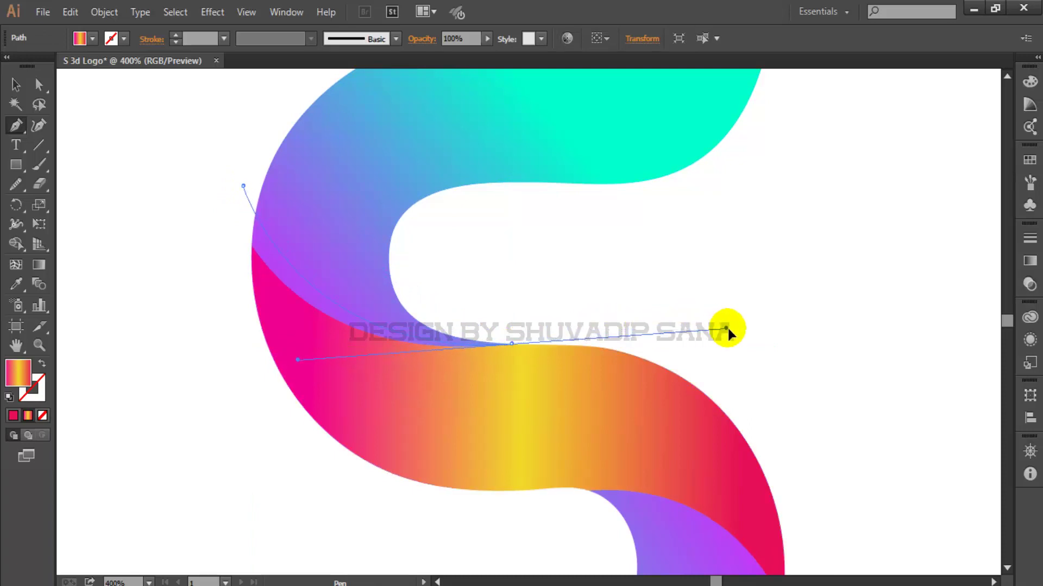
{"action": "left_click_drag", "start_coordinate": [668, 324], "coordinate": [742, 340]}
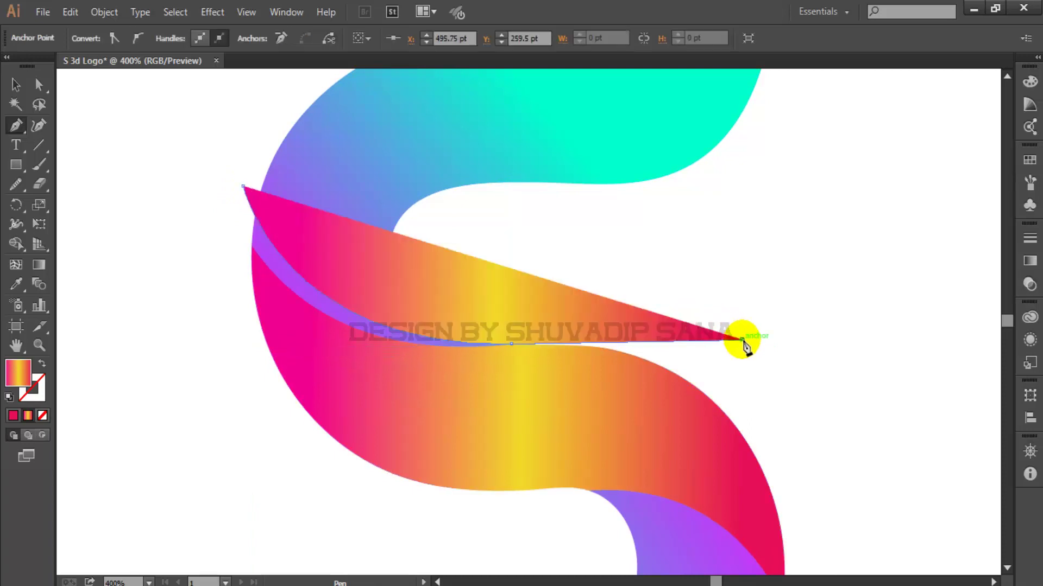
{"action": "left_click", "coordinate": [511, 343]}
{"action": "scroll", "coordinate": [515, 385], "scroll_direction": "left", "scroll_amount": 5}
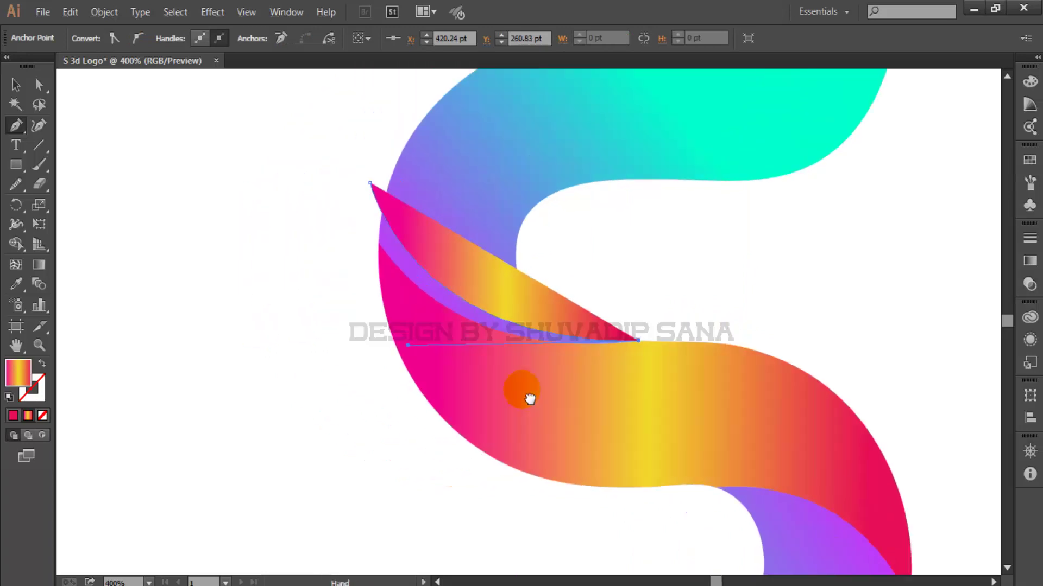
{"action": "left_click", "coordinate": [369, 369]}
{"action": "left_click", "coordinate": [300, 318]}
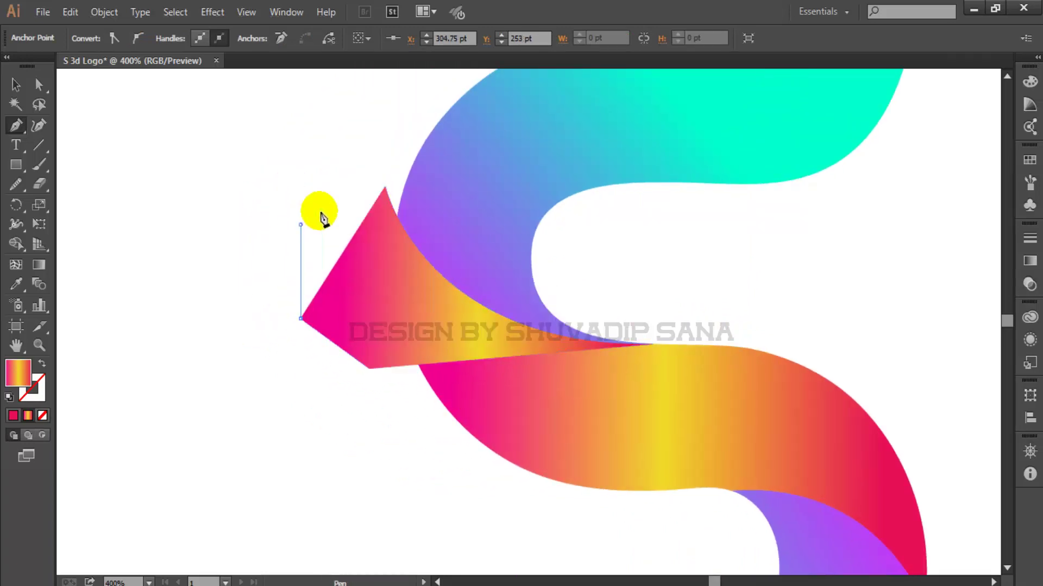
{"action": "left_click", "coordinate": [300, 224]}
{"action": "left_click", "coordinate": [385, 187]}
{"action": "left_click", "coordinate": [16, 84]}
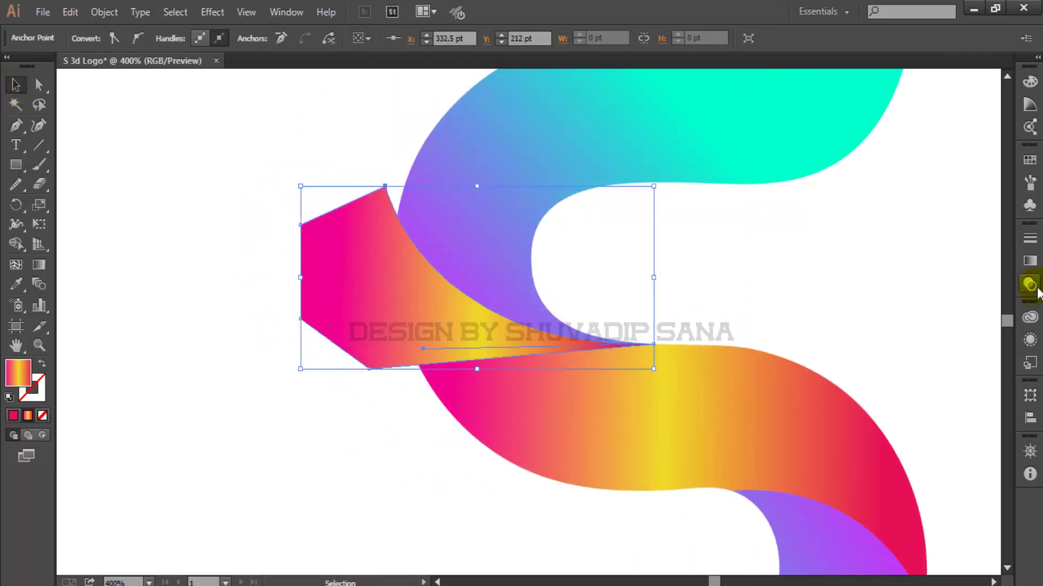
Step: Apply the reversed White, Black gradient preset to the polygon, with its right stop at 0% opacity
{"action": "left_click", "coordinate": [1029, 261]}
{"action": "left_click", "coordinate": [871, 251]}
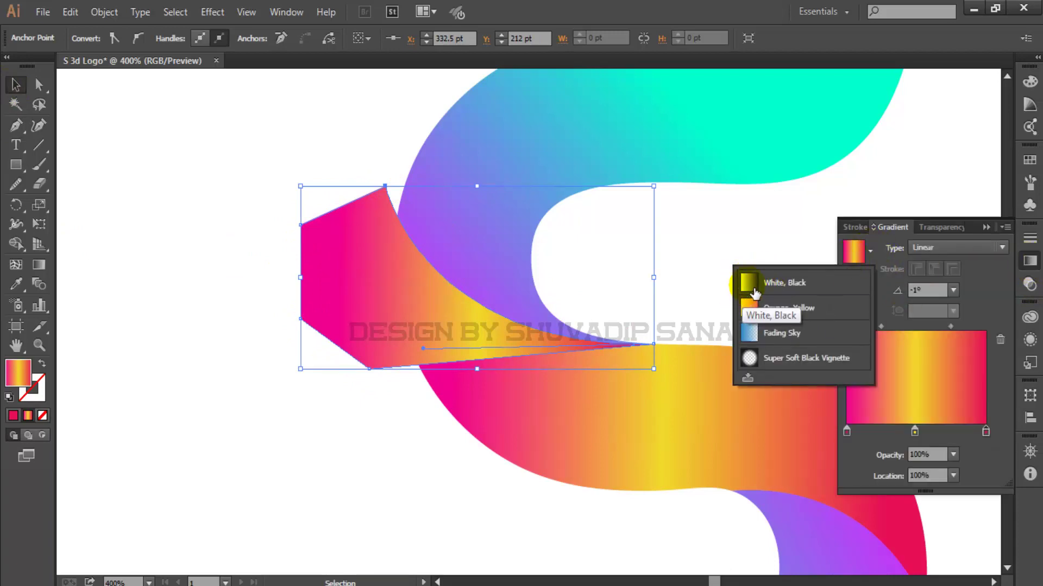
{"action": "left_click", "coordinate": [750, 282]}
{"action": "left_click", "coordinate": [822, 363]}
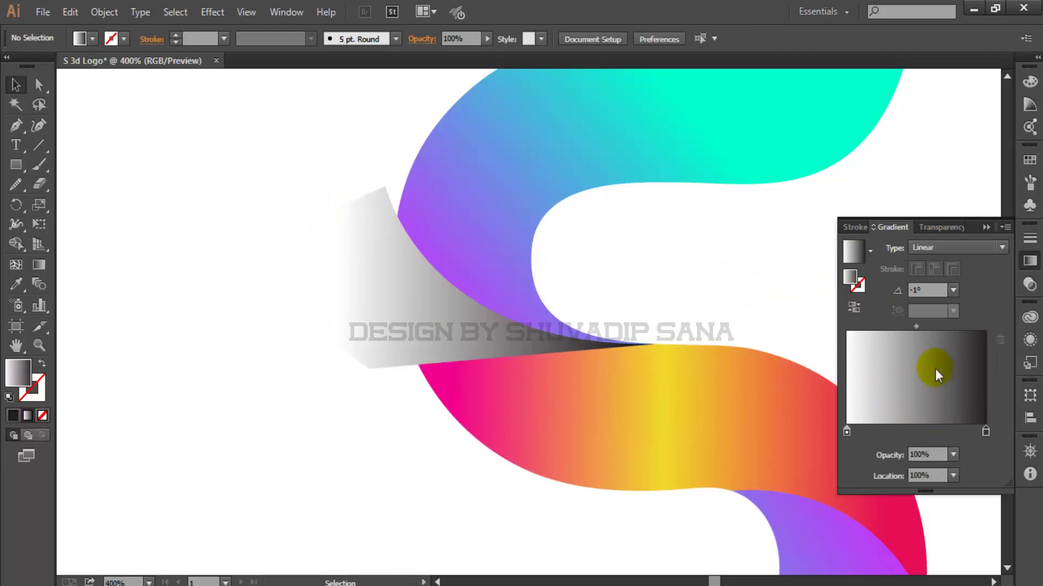
{"action": "left_click", "coordinate": [859, 309]}
{"action": "left_click", "coordinate": [988, 431]}
{"action": "left_click", "coordinate": [953, 455]}
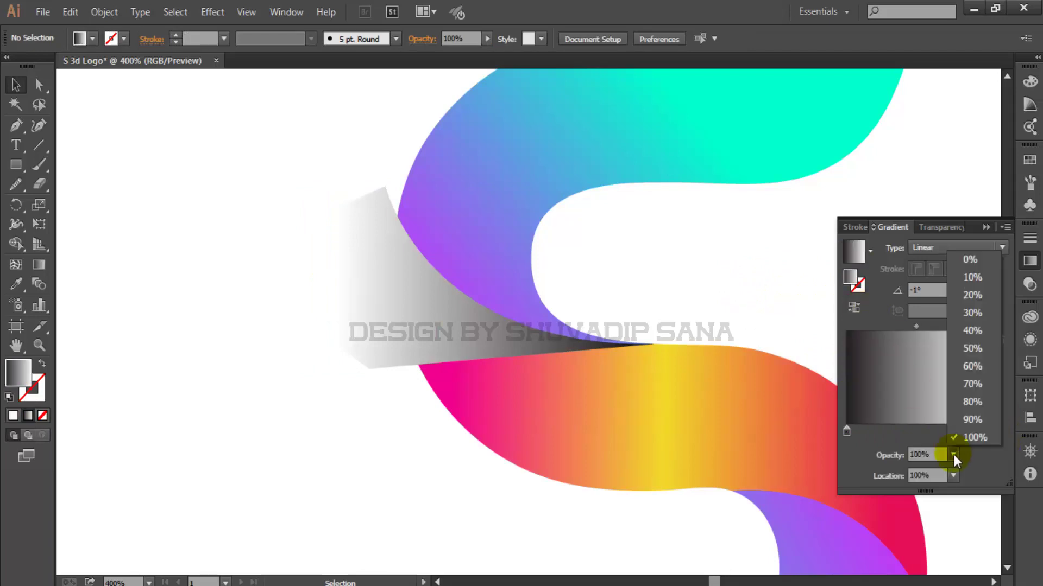
{"action": "left_click", "coordinate": [972, 261]}
Step: Reverse the polygon's gradient to run dark to light, left stop 50% opacity, right stop 0%
{"action": "left_click", "coordinate": [429, 303]}
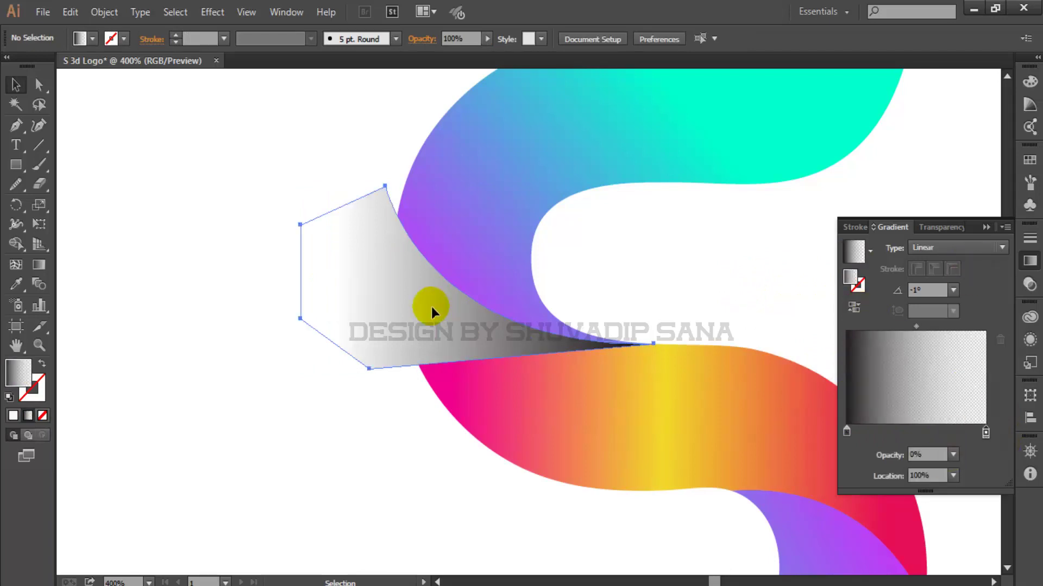
{"action": "left_click", "coordinate": [861, 310]}
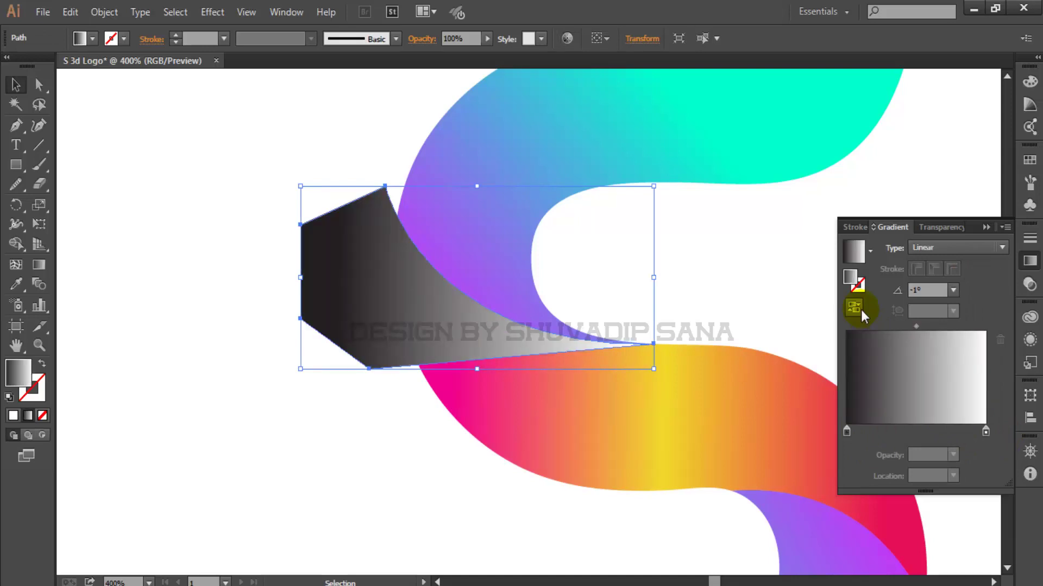
{"action": "left_click", "coordinate": [845, 432]}
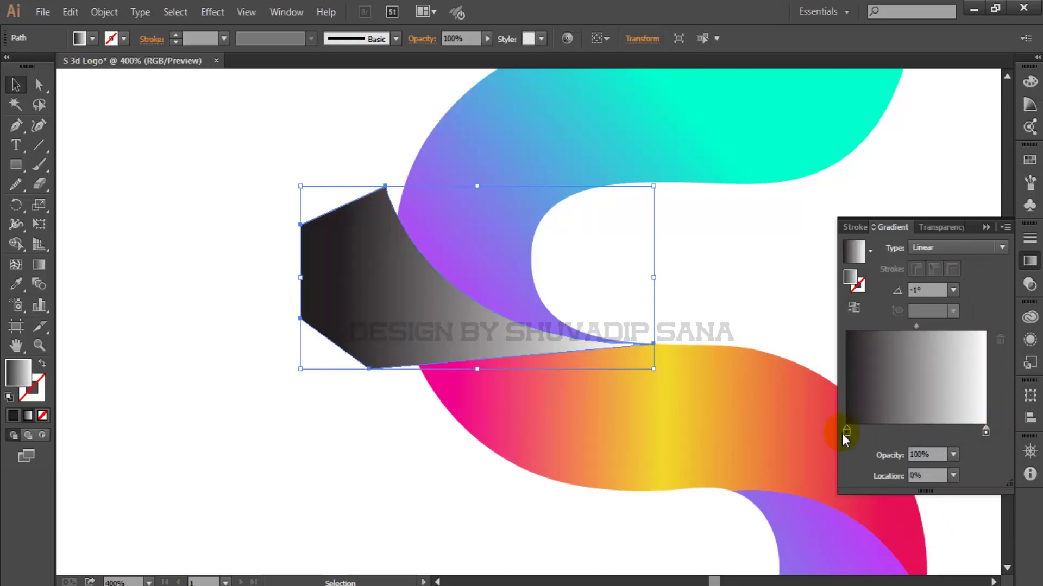
{"action": "left_click", "coordinate": [954, 458]}
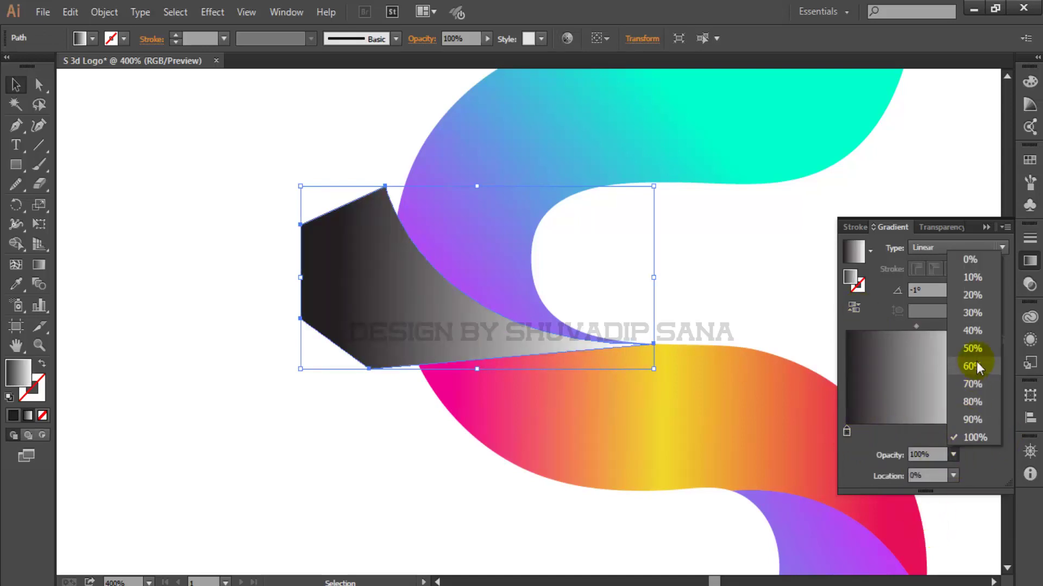
{"action": "left_click", "coordinate": [975, 352]}
{"action": "left_click", "coordinate": [986, 433]}
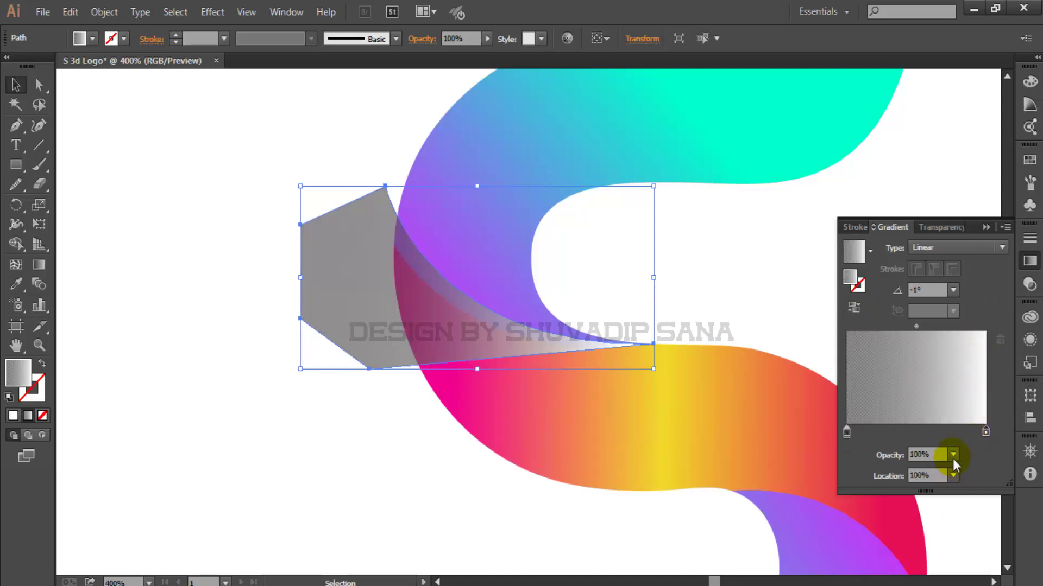
{"action": "left_click", "coordinate": [953, 456]}
{"action": "left_click", "coordinate": [959, 257]}
Step: Raise the left stop to 90% opacity and move the gradient midpoint to about 63%
{"action": "left_click_drag", "start_coordinate": [846, 433], "coordinate": [849, 433]}
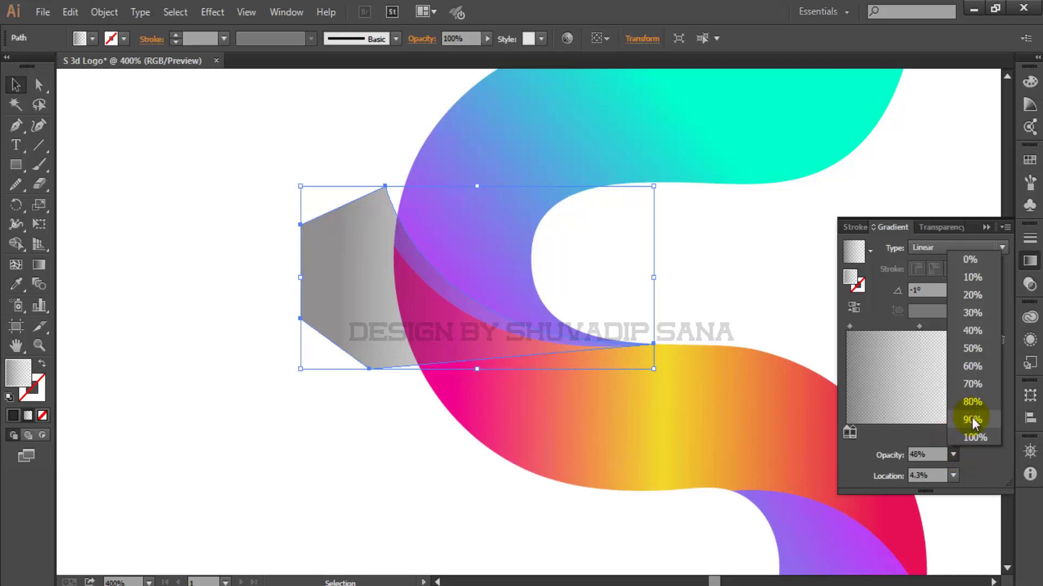
{"action": "left_click", "coordinate": [972, 419]}
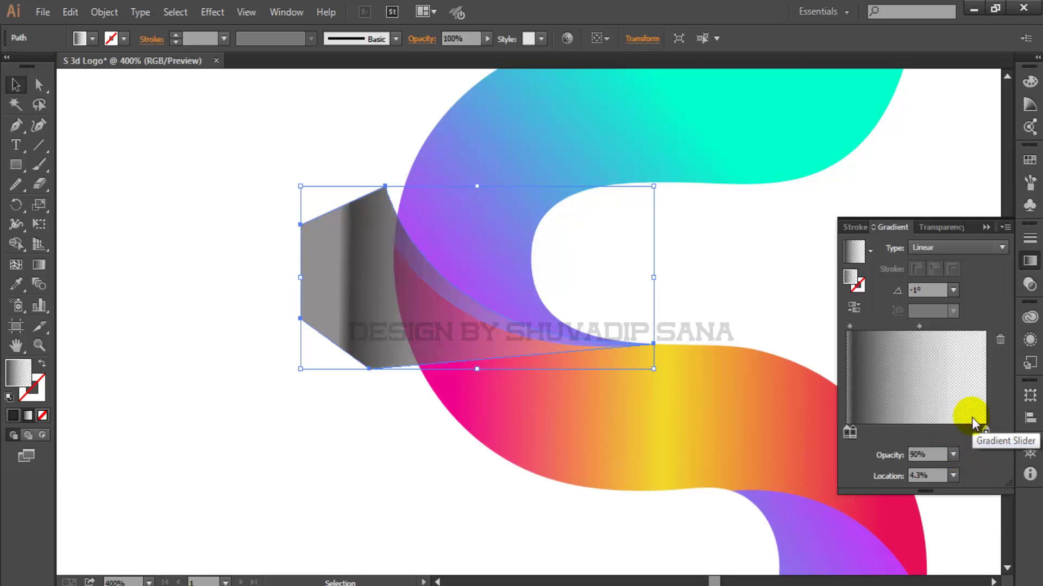
{"action": "mouse_move", "coordinate": [850, 432]}
{"action": "left_mouse_down"}
{"action": "mouse_move", "coordinate": [896, 433]}
{"action": "mouse_move", "coordinate": [884, 453]}
{"action": "left_mouse_up"}
{"action": "left_click", "coordinate": [846, 432]}
{"action": "key", "text": "ctrl+z"}
{"action": "key", "text": "ctrl+z"}
{"action": "key", "text": "ctrl+z"}
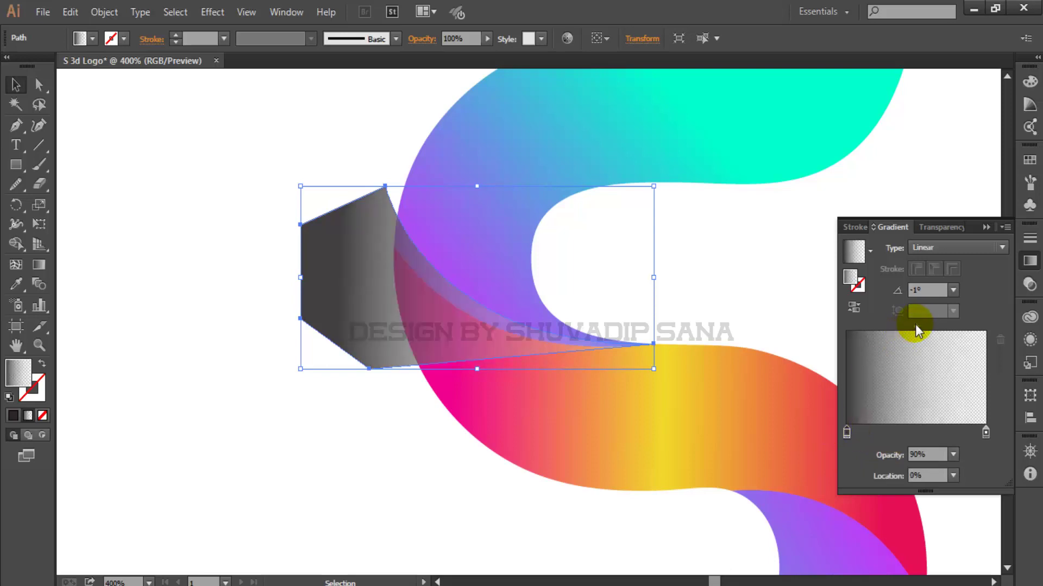
{"action": "left_click_drag", "start_coordinate": [915, 325], "coordinate": [934, 324]}
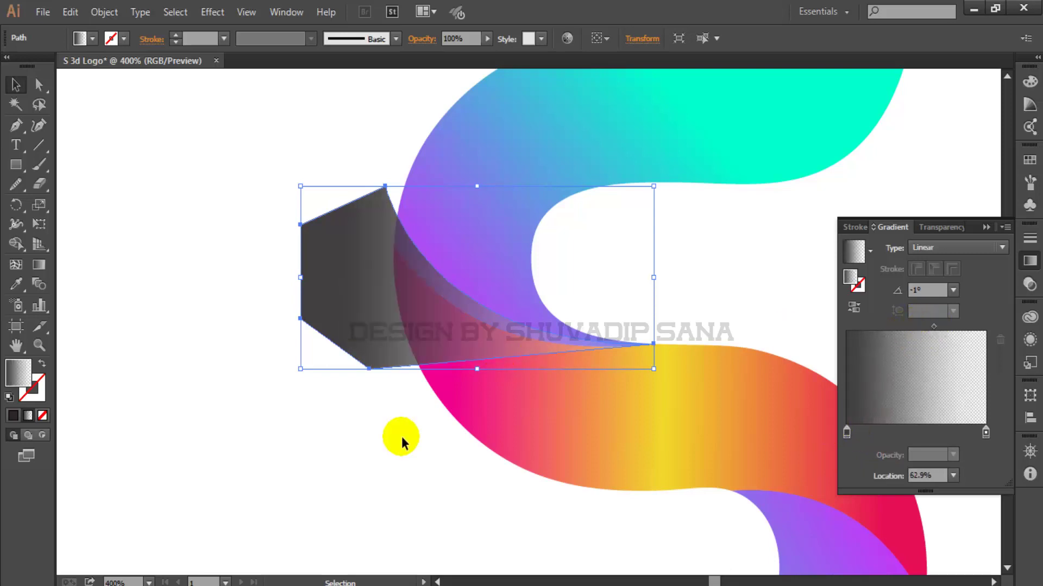
Step: Shape Builder-trim the dark polygon to the purple ribbon, leaving a shadow band along the fold
{"action": "left_click", "coordinate": [471, 217], "text": "shift"}
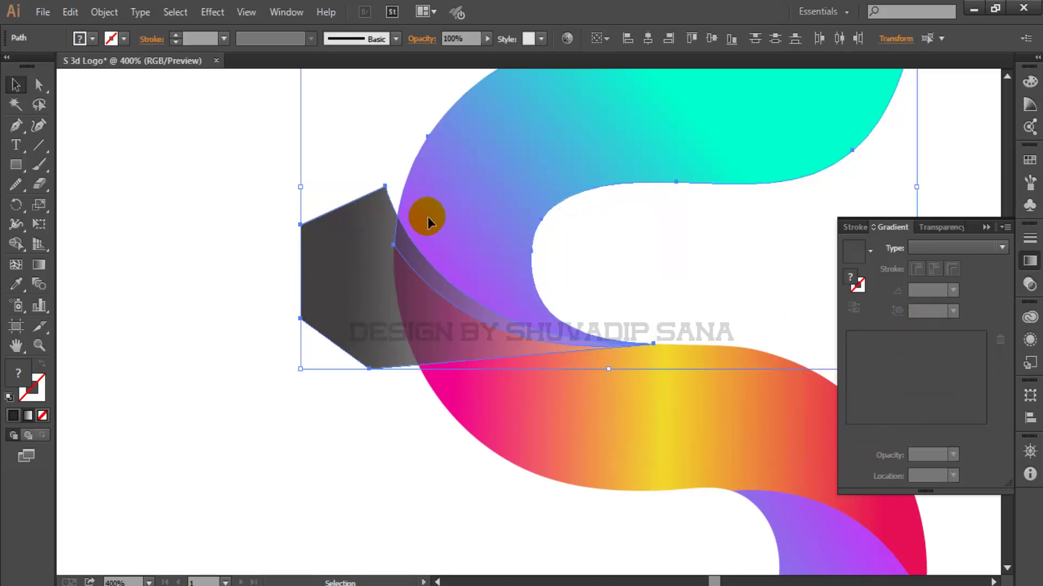
{"action": "left_click", "coordinate": [372, 344], "text": "alt"}
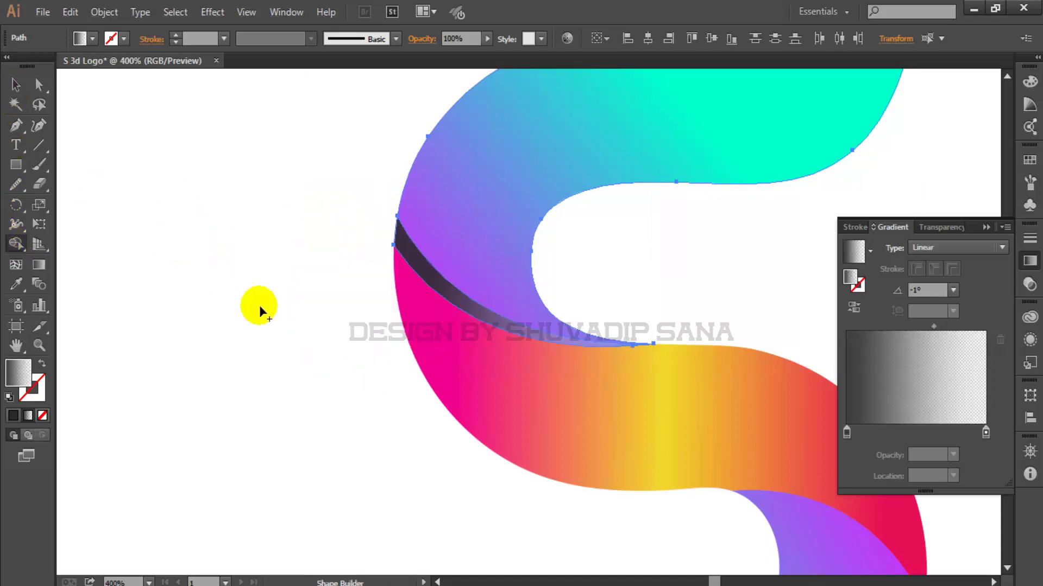
{"action": "key", "text": "v"}
{"action": "left_click", "coordinate": [259, 284]}
{"action": "scroll", "coordinate": [259, 284], "scroll_direction": "down", "scroll_amount": 5}
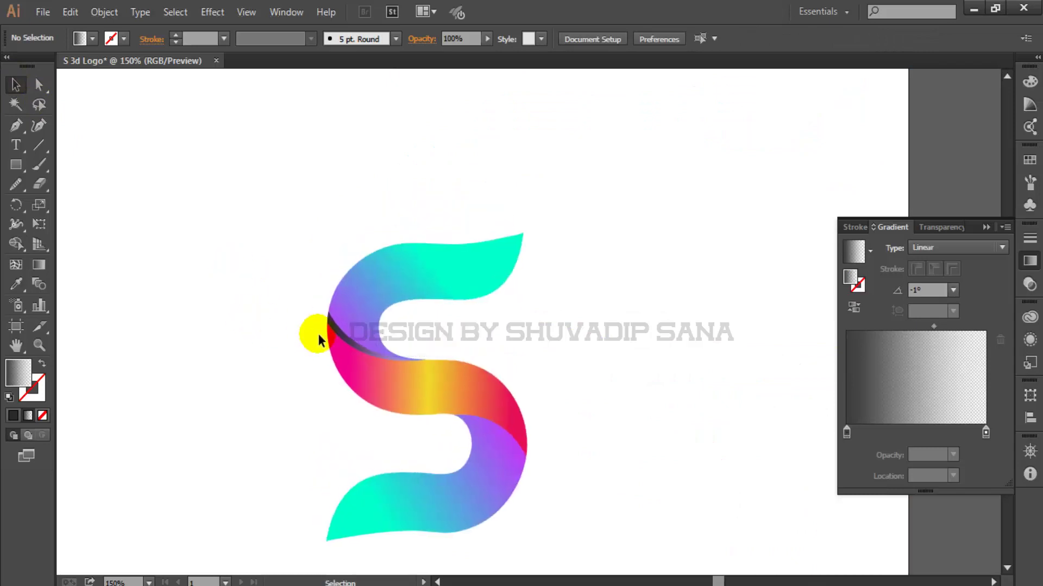
{"action": "scroll", "coordinate": [314, 333], "scroll_direction": "up", "scroll_amount": 8}
{"action": "scroll", "coordinate": [388, 419], "scroll_direction": "down", "scroll_amount": 2}
{"action": "scroll", "coordinate": [381, 276], "scroll_direction": "down", "scroll_amount": 2}
Step: Redraw the shadow band's gradient to run up-left along the band
{"action": "left_click", "coordinate": [384, 249]}
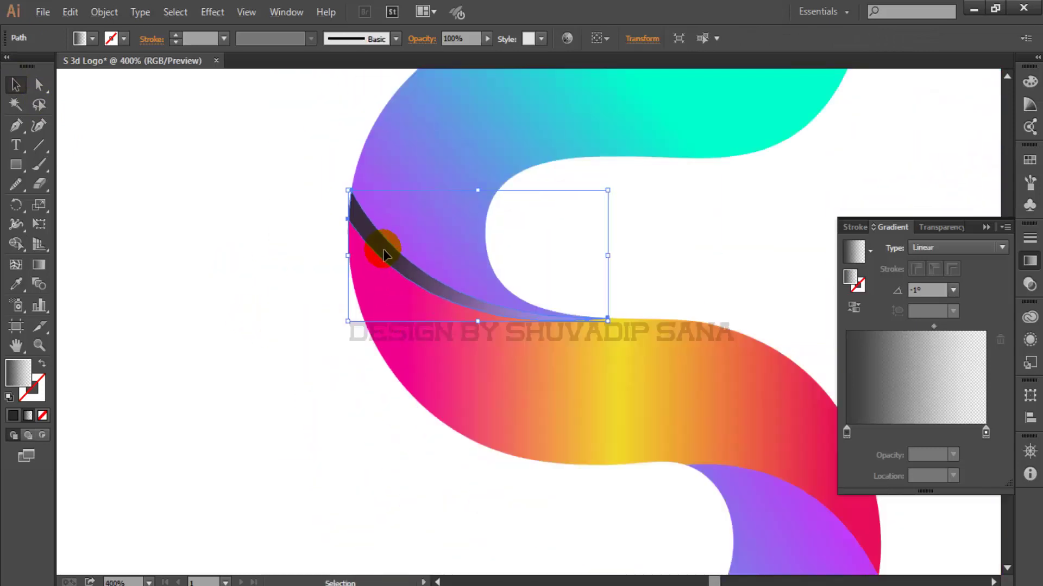
{"action": "left_click", "coordinate": [33, 272]}
{"action": "mouse_move", "coordinate": [349, 283]}
{"action": "left_mouse_down"}
{"action": "mouse_move", "coordinate": [540, 238]}
{"action": "mouse_move", "coordinate": [259, 235]}
{"action": "left_mouse_up"}
{"action": "left_click_drag", "start_coordinate": [587, 296], "coordinate": [268, 228]}
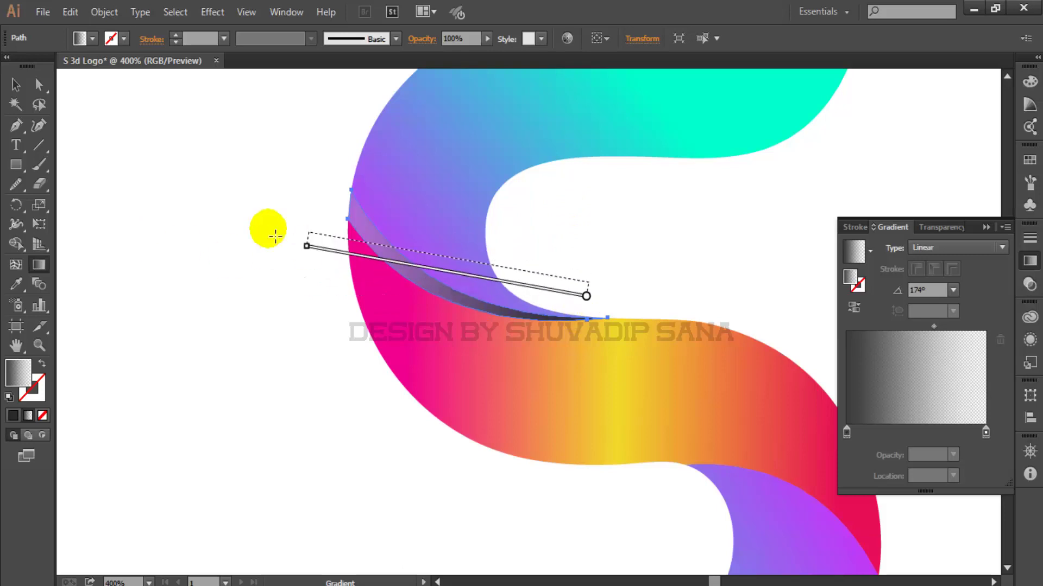
{"action": "left_click_drag", "start_coordinate": [478, 304], "coordinate": [242, 185]}
{"action": "key", "text": "v"}
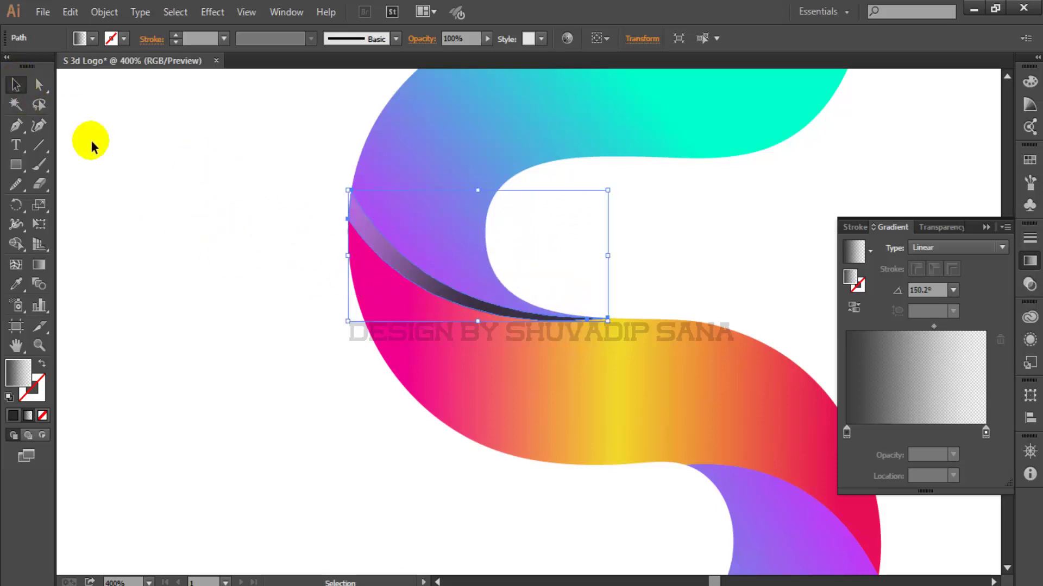
Step: Lower the shadow gradient's left stop to 60% opacity
{"action": "left_click", "coordinate": [850, 435]}
{"action": "left_click", "coordinate": [953, 455]}
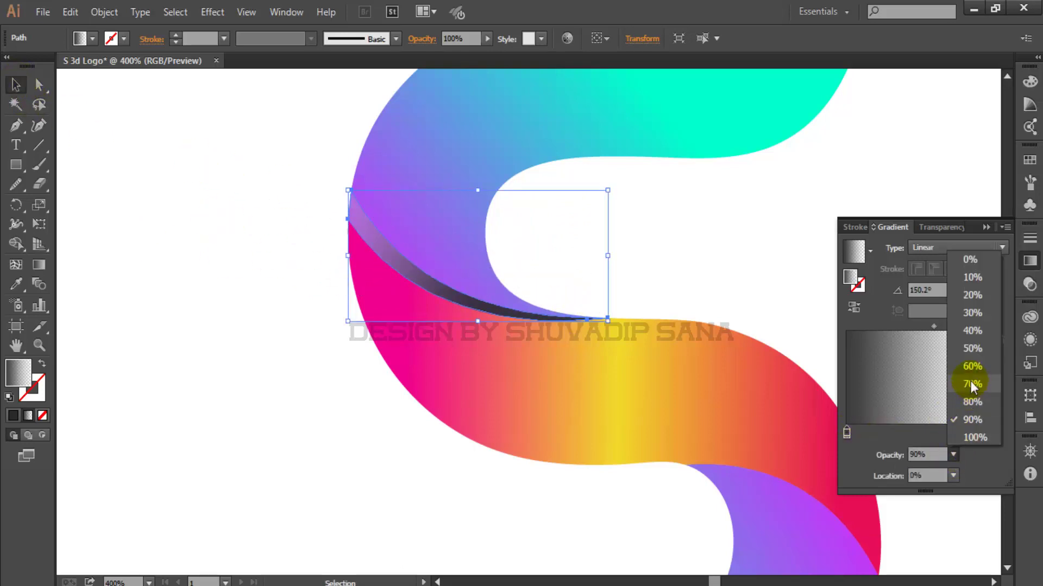
{"action": "left_click", "coordinate": [971, 370]}
{"action": "left_click", "coordinate": [624, 269]}
{"action": "key", "text": "ctrl+0"}
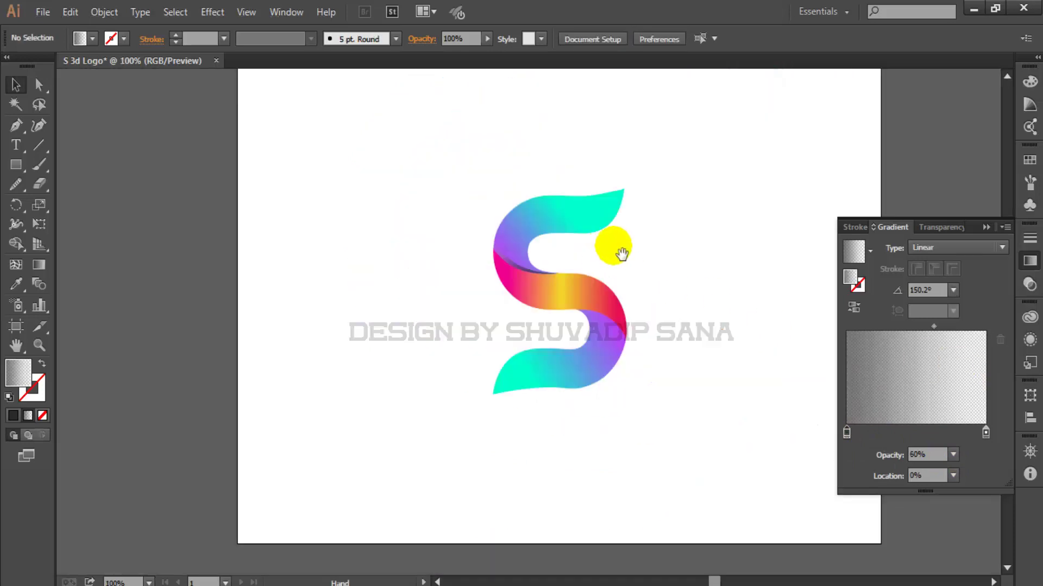
{"action": "scroll", "coordinate": [493, 280], "scroll_direction": "up", "scroll_amount": 5}
Step: Re-angle the shadow band's gradient down to the right at about -15.8°
{"action": "left_click", "coordinate": [480, 294]}
{"action": "left_click", "coordinate": [39, 264]}
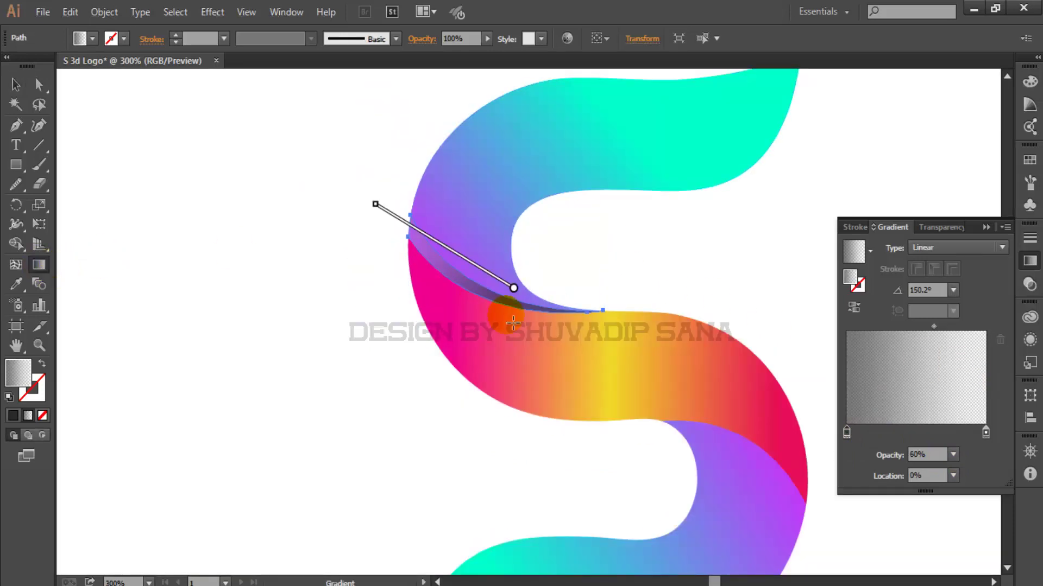
{"action": "left_click_drag", "start_coordinate": [364, 244], "coordinate": [595, 286]}
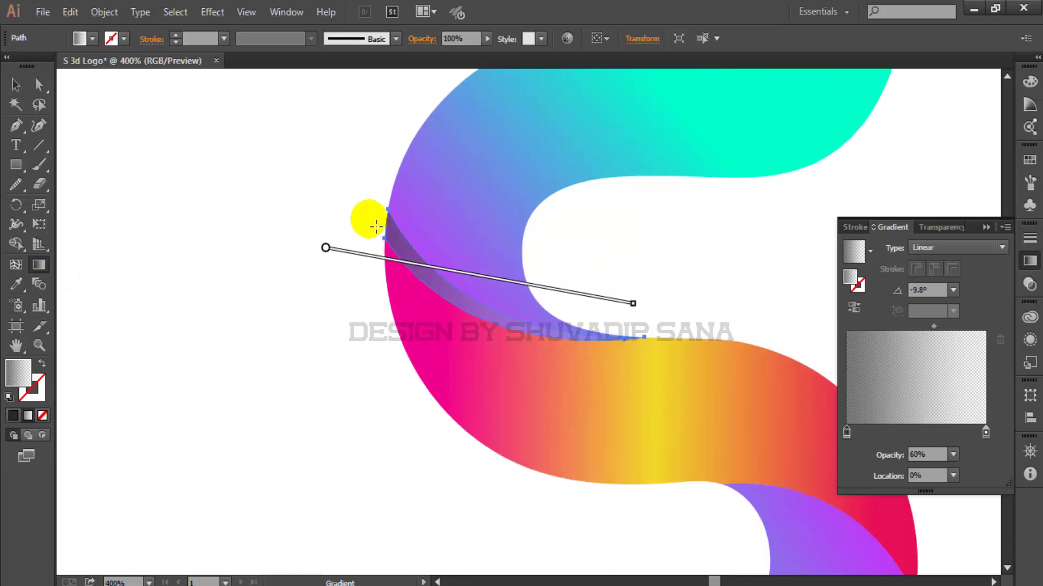
{"action": "left_click_drag", "start_coordinate": [369, 220], "coordinate": [642, 354]}
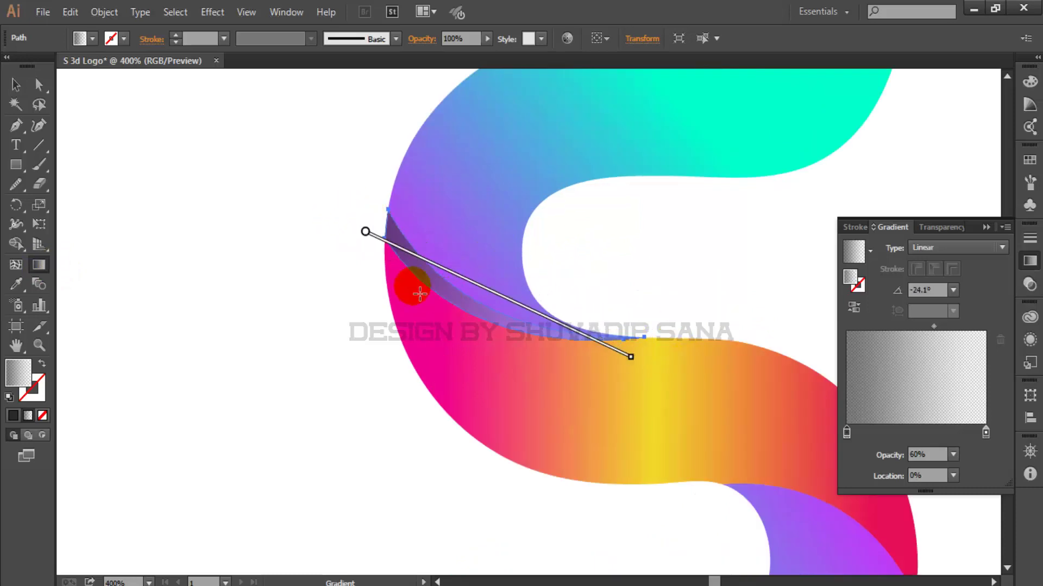
{"action": "left_click_drag", "start_coordinate": [375, 247], "coordinate": [695, 344]}
{"action": "left_click", "coordinate": [15, 85]}
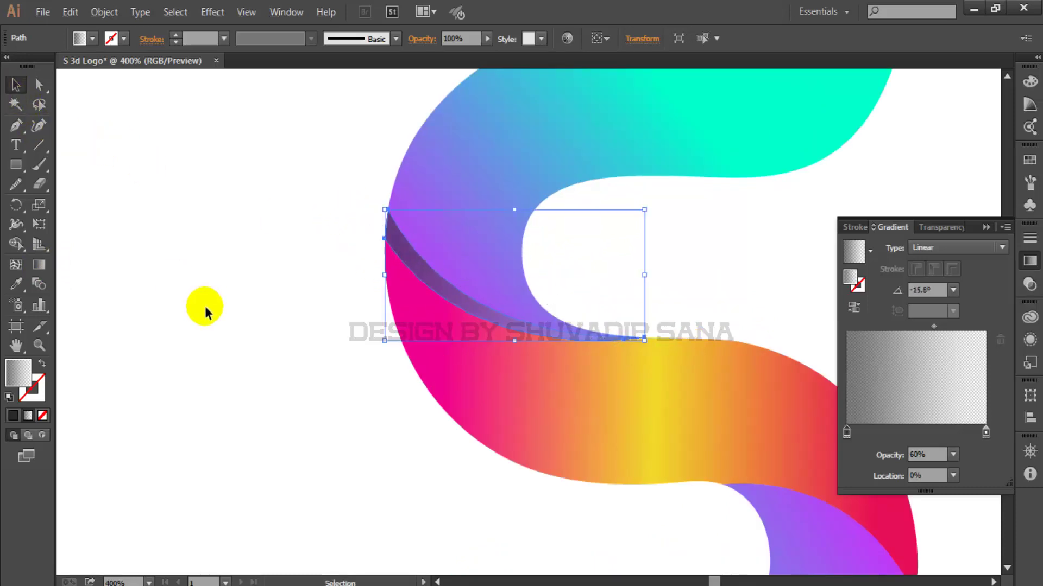
{"action": "left_click", "coordinate": [205, 305]}
{"action": "scroll", "coordinate": [205, 304], "scroll_direction": "down", "scroll_amount": 2}
{"action": "left_click_drag", "start_coordinate": [240, 342], "coordinate": [286, 310]}
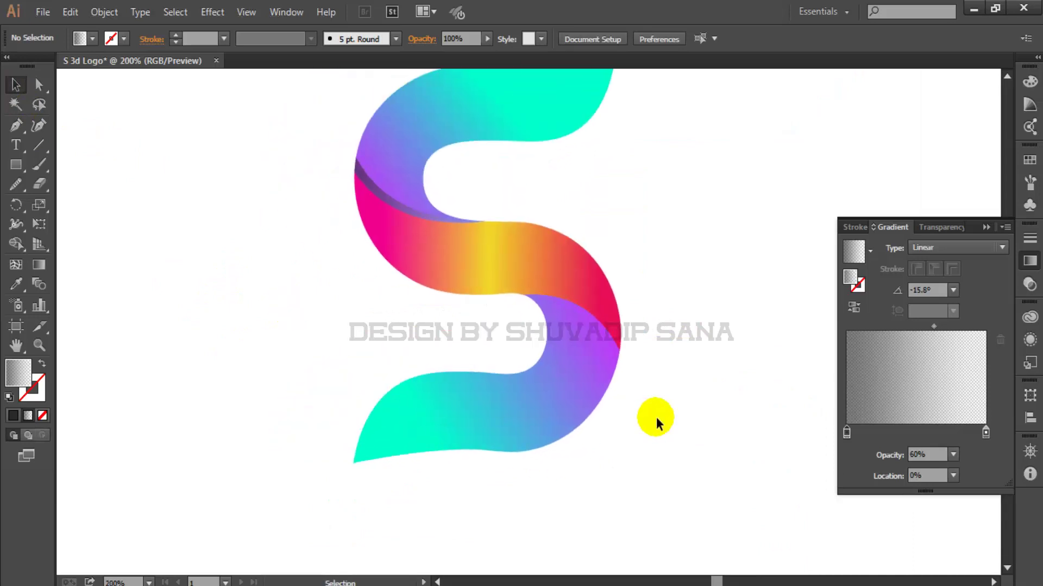
Step: Pen-draw a curved shadow shape over the S's right bend
{"action": "left_click", "coordinate": [15, 126]}
{"action": "scroll", "coordinate": [473, 353], "scroll_direction": "up", "scroll_amount": 2}
{"action": "scroll", "coordinate": [413, 333], "scroll_direction": "down", "scroll_amount": 1}
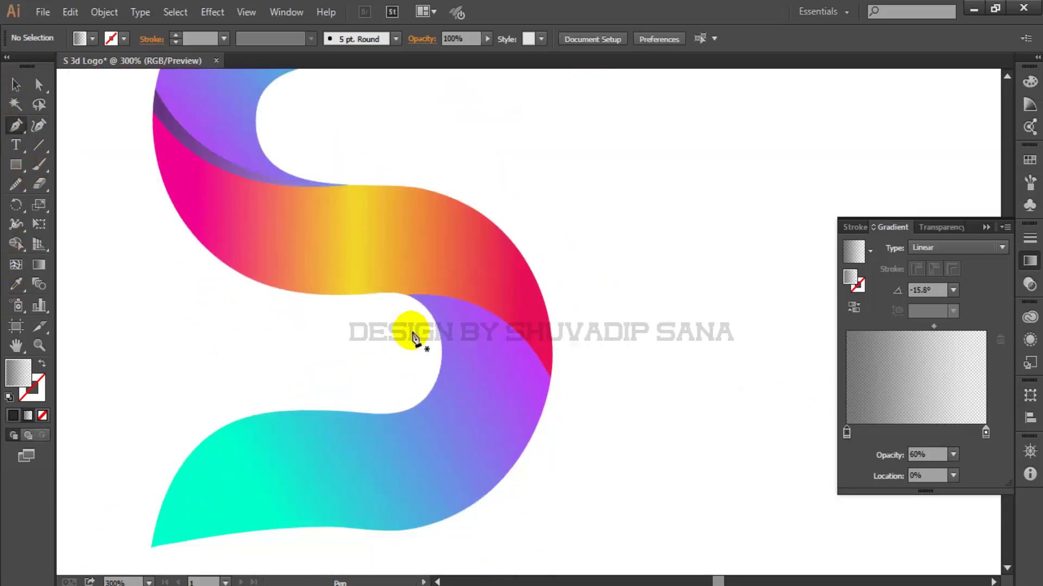
{"action": "left_click", "coordinate": [552, 406]}
{"action": "scroll", "coordinate": [483, 275], "scroll_direction": "up", "scroll_amount": 1}
{"action": "scroll", "coordinate": [465, 267], "scroll_direction": "down", "scroll_amount": 1}
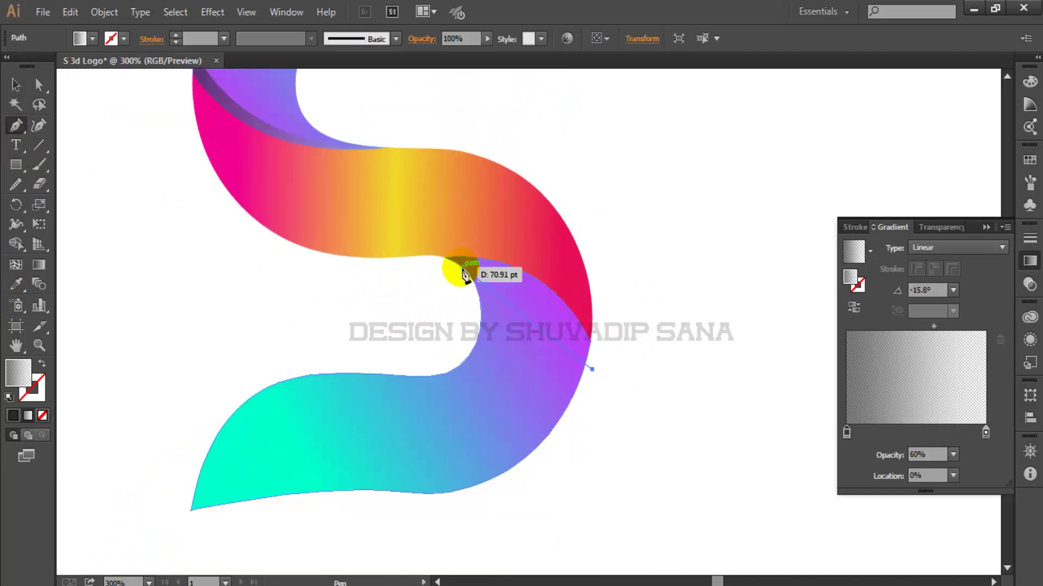
{"action": "left_click_drag", "start_coordinate": [446, 259], "coordinate": [449, 266]}
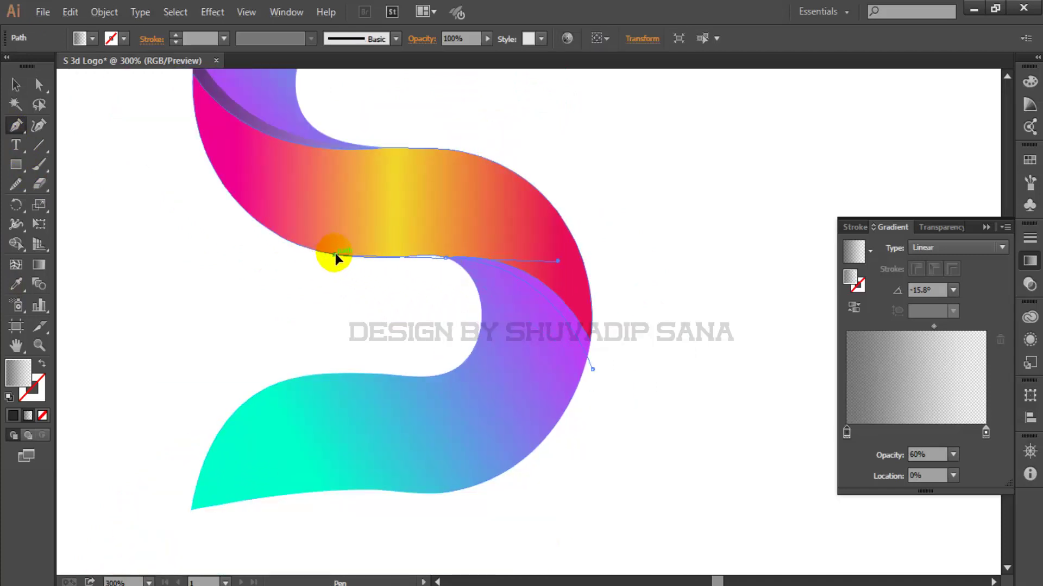
{"action": "left_click_drag", "start_coordinate": [445, 258], "coordinate": [603, 249]}
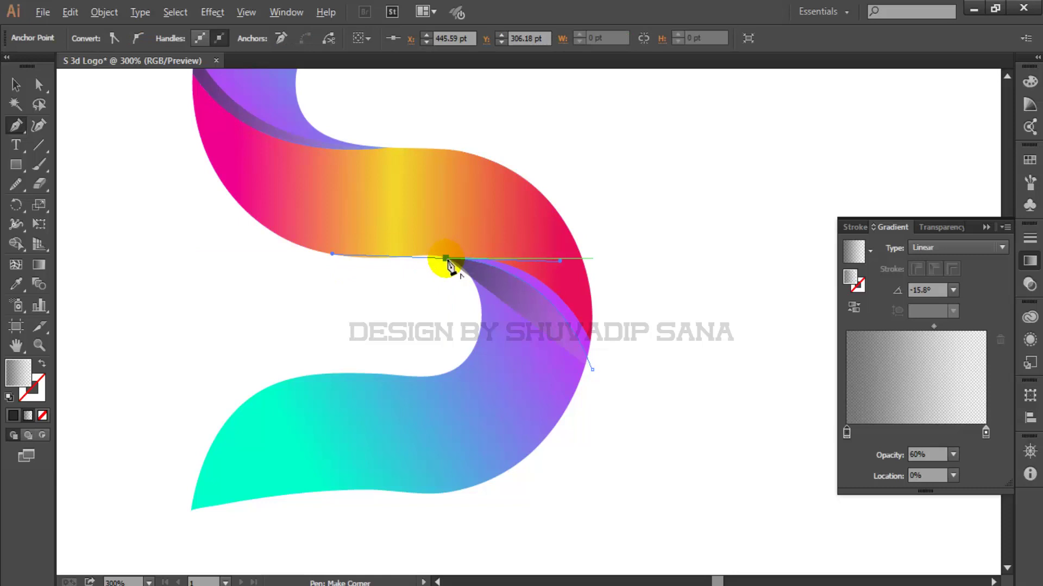
{"action": "left_click", "coordinate": [611, 238]}
{"action": "left_click", "coordinate": [633, 303]}
{"action": "left_click", "coordinate": [613, 360]}
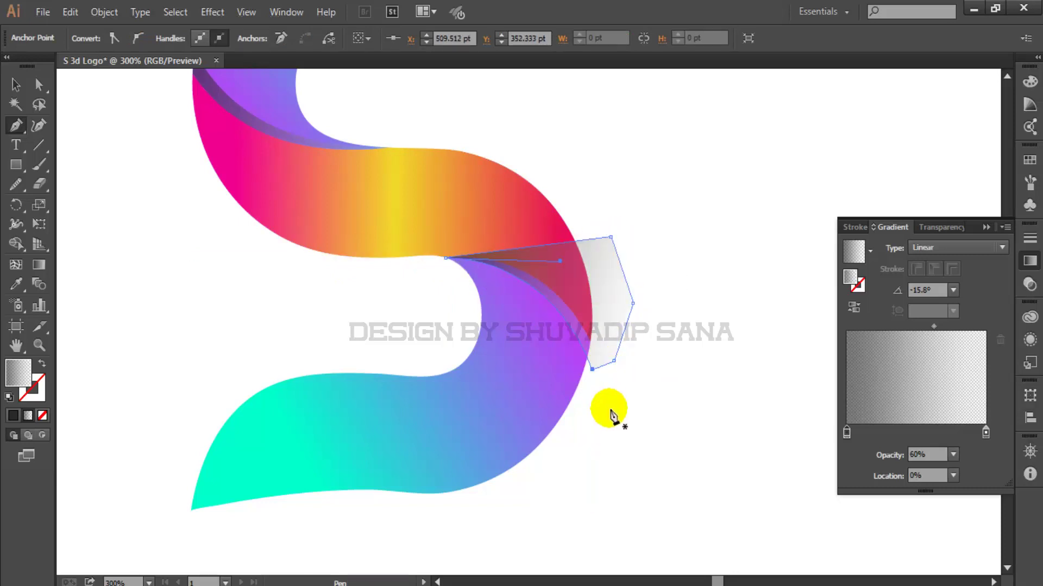
Step: Trim the shadow shape to the lower S piece, deleting the part outside the letter
{"action": "left_click", "coordinate": [15, 244]}
{"action": "left_click", "coordinate": [611, 276], "text": "alt"}
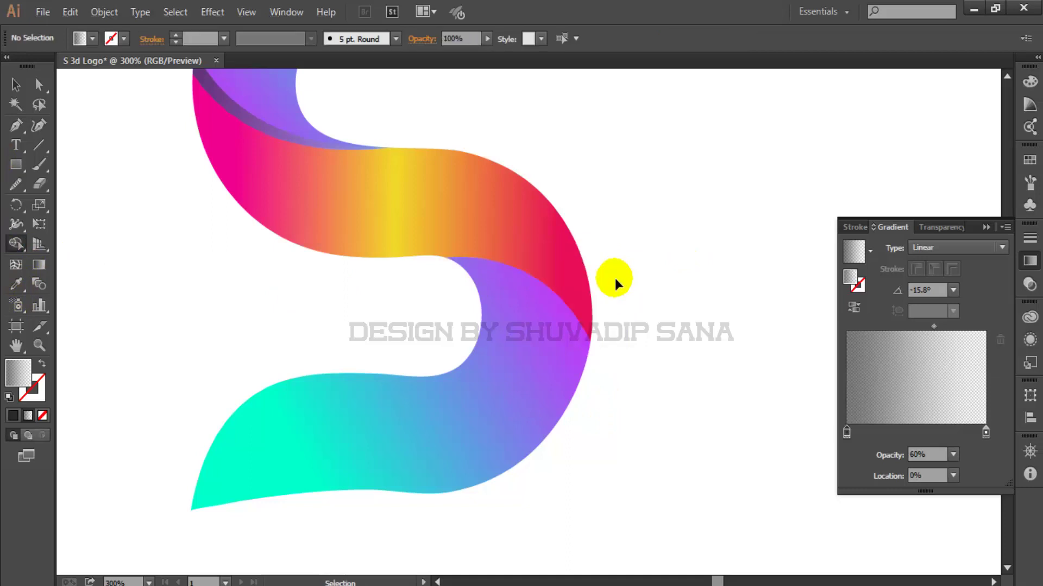
{"action": "key", "text": "ctrl+z"}
{"action": "left_click", "coordinate": [15, 85]}
{"action": "left_click", "coordinate": [472, 419], "text": "shift"}
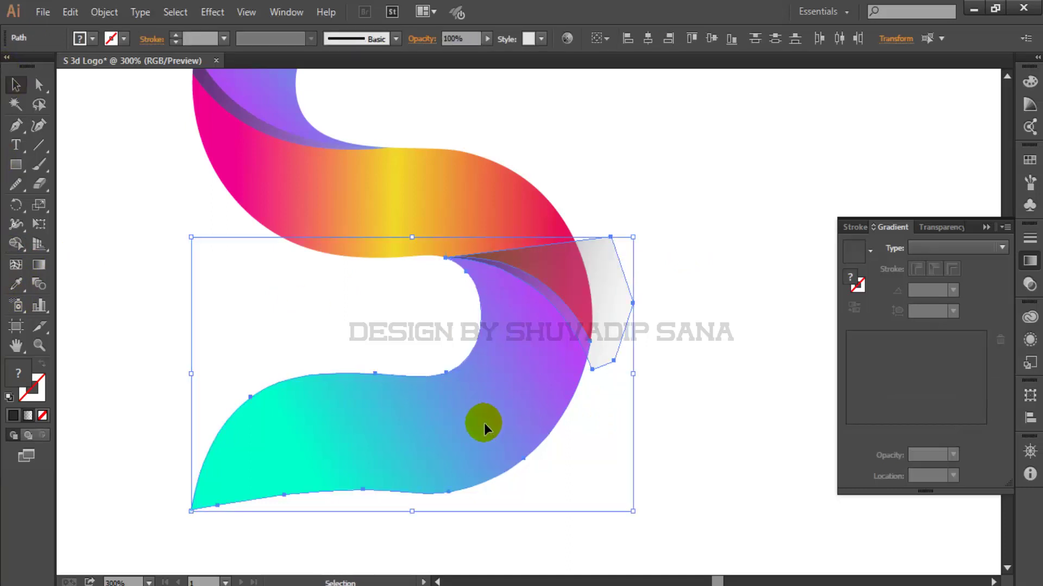
{"action": "left_click", "coordinate": [16, 243]}
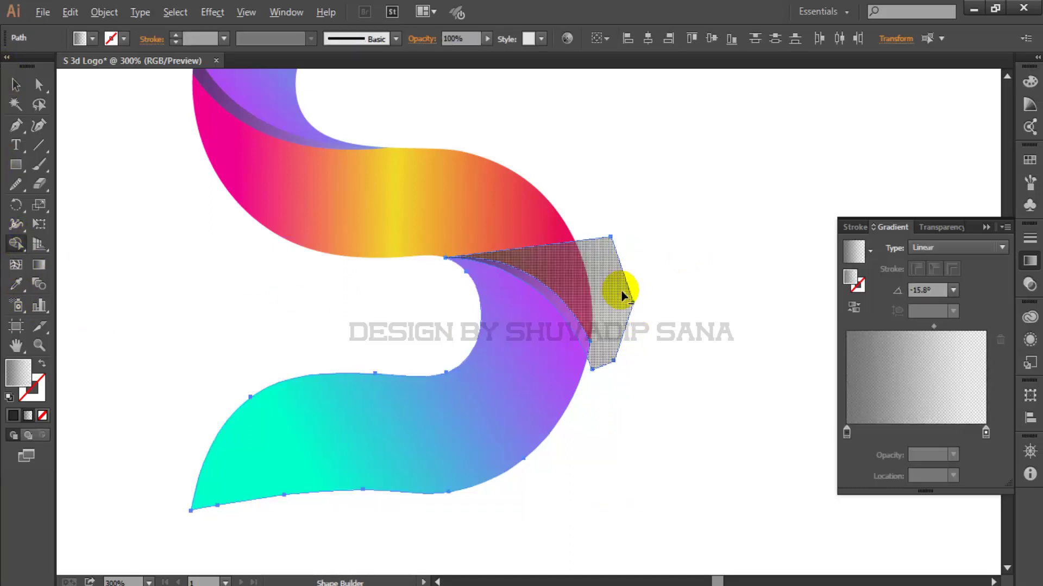
{"action": "left_click", "coordinate": [622, 296], "text": "alt"}
{"action": "left_click", "coordinate": [15, 84]}
{"action": "left_click", "coordinate": [656, 246]}
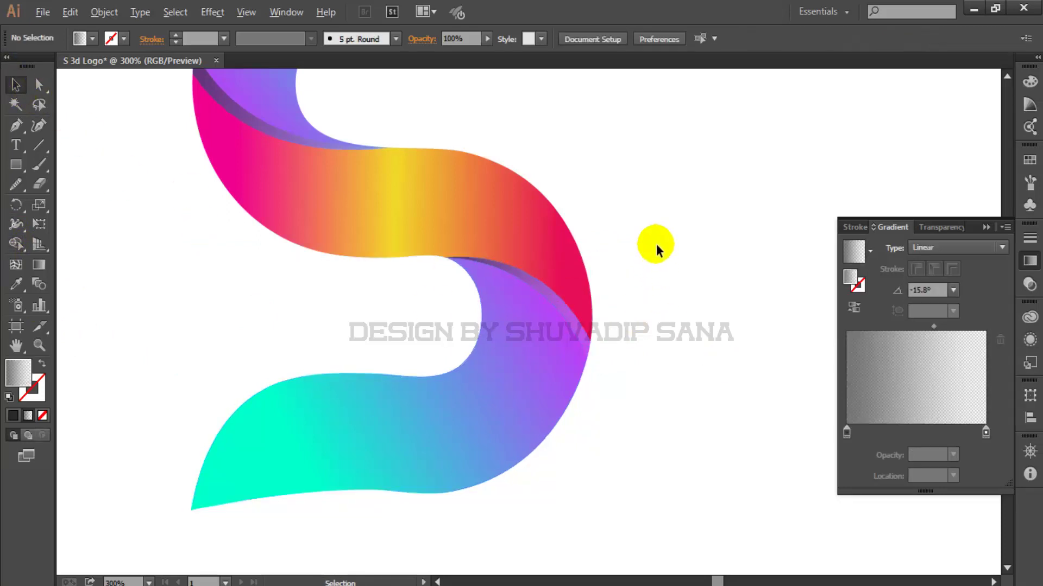
Step: Angle the right-bend shadow's gradient across the bend at about 137.7°
{"action": "scroll", "coordinate": [656, 250], "scroll_direction": "down", "scroll_amount": 2}
{"action": "scroll", "coordinate": [565, 364], "scroll_direction": "up", "scroll_amount": 2}
{"action": "scroll", "coordinate": [597, 304], "scroll_direction": "up", "scroll_amount": 1}
{"action": "left_click", "coordinate": [604, 302]}
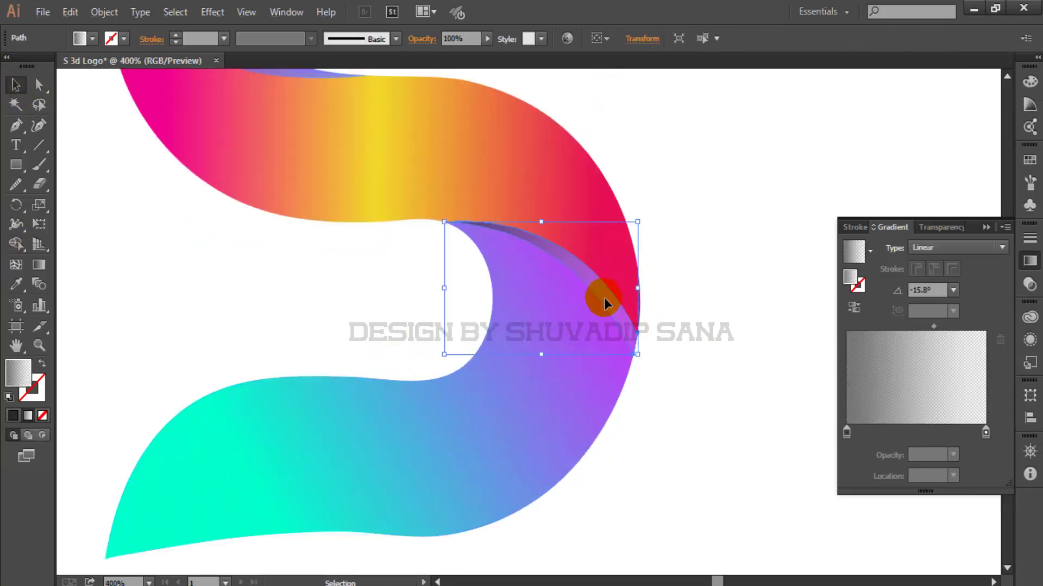
{"action": "key", "text": "g"}
{"action": "left_click_drag", "start_coordinate": [484, 211], "coordinate": [604, 310]}
{"action": "mouse_move", "coordinate": [642, 351]}
{"action": "left_mouse_down"}
{"action": "mouse_move", "coordinate": [611, 283]}
{"action": "mouse_move", "coordinate": [468, 183]}
{"action": "left_mouse_up"}
{"action": "key", "text": "v"}
{"action": "left_click", "coordinate": [706, 211]}
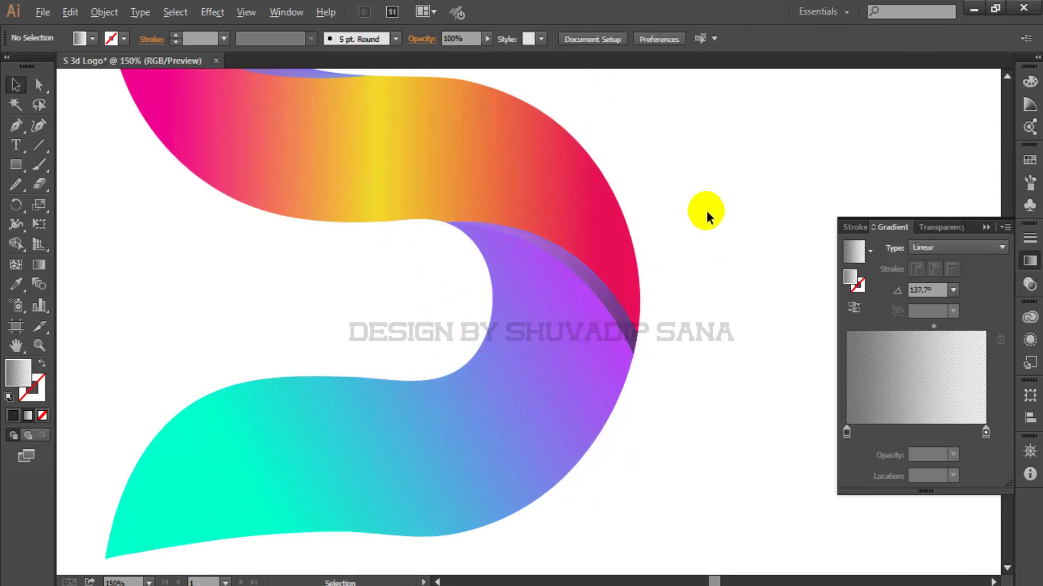
Step: Set the right-bend shadow gradient's left stop to 90% opacity
{"action": "scroll", "coordinate": [646, 239], "scroll_direction": "down", "scroll_amount": 3}
{"action": "scroll", "coordinate": [691, 224], "scroll_direction": "down", "scroll_amount": 1}
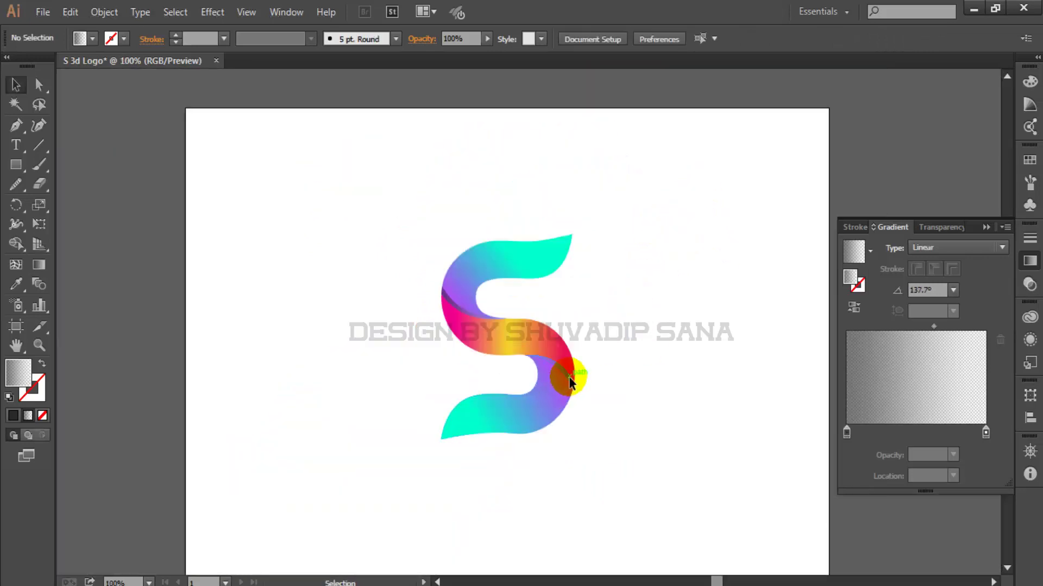
{"action": "left_click", "coordinate": [570, 383]}
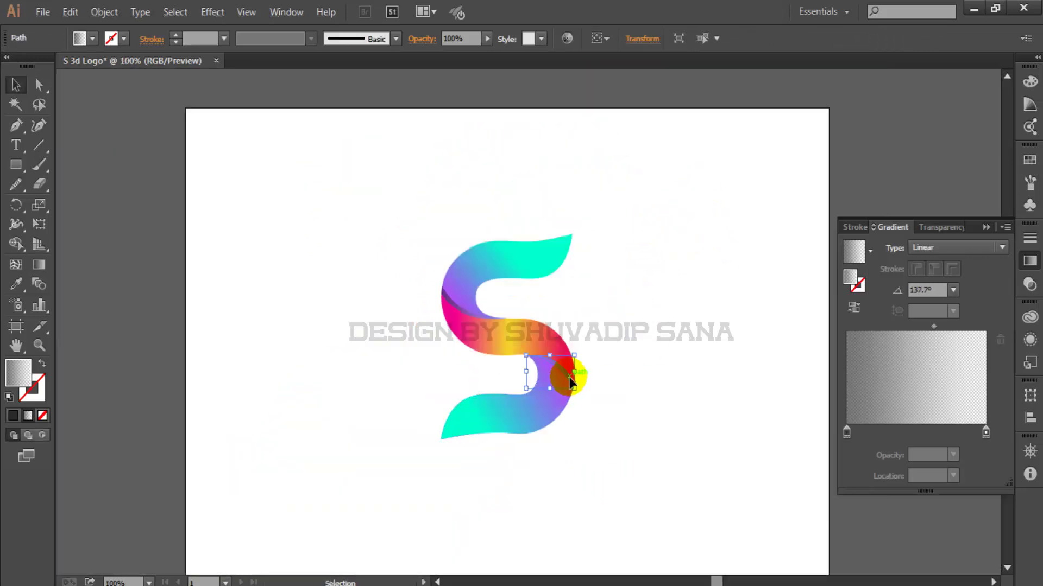
{"action": "left_click", "coordinate": [846, 433]}
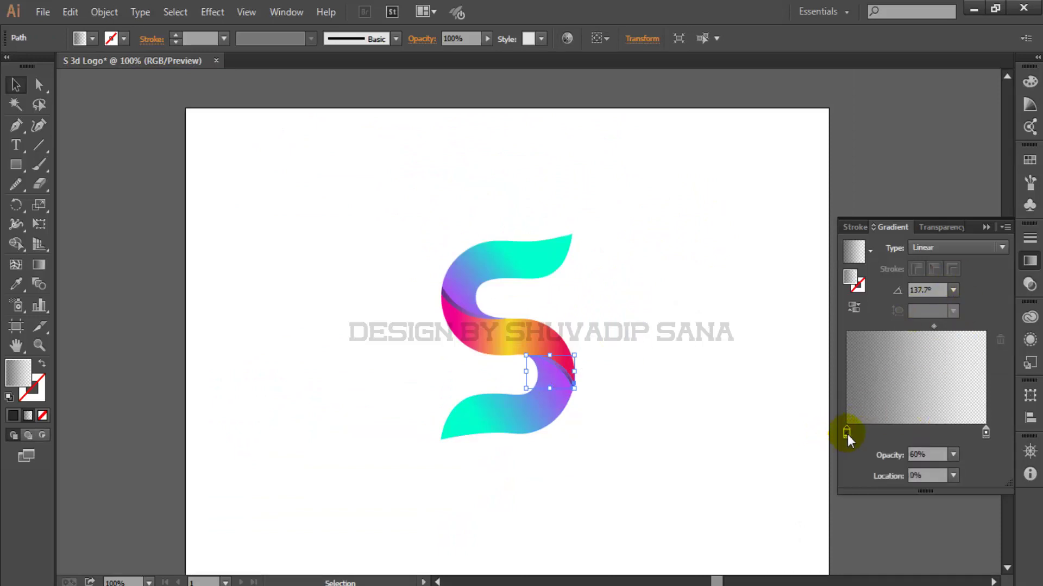
{"action": "left_click", "coordinate": [953, 455]}
{"action": "left_click", "coordinate": [967, 426]}
{"action": "left_click", "coordinate": [650, 369]}
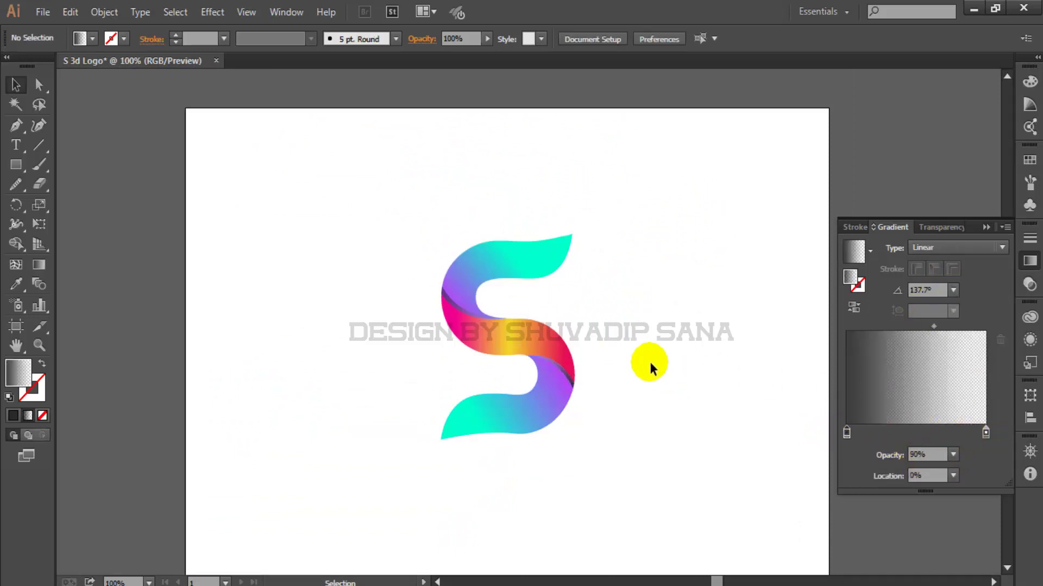
Step: Pen-draw a closed shape covering the S's top tip
{"action": "key", "text": "ctrl+plus"}
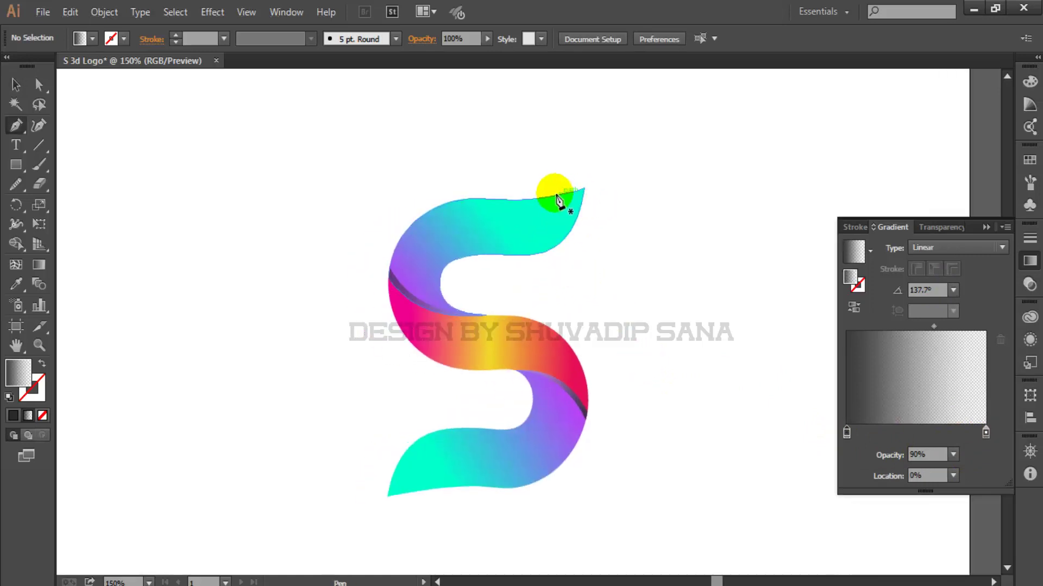
{"action": "key", "text": "ctrl+plus"}
{"action": "key", "text": "ctrl+plus"}
{"action": "key", "text": "ctrl+minus"}
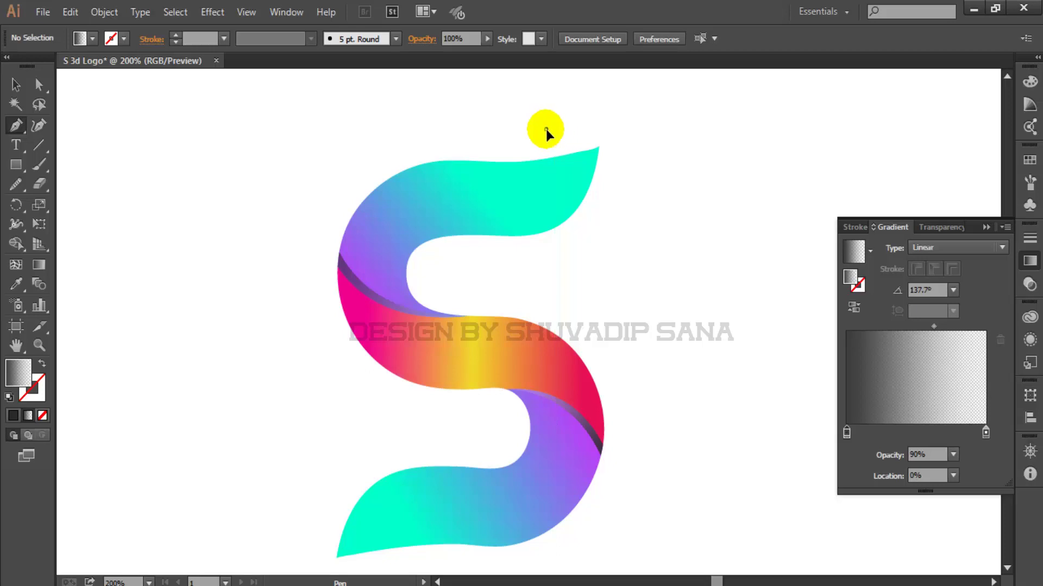
{"action": "left_click", "coordinate": [545, 129]}
{"action": "left_click_drag", "start_coordinate": [493, 266], "coordinate": [400, 326]}
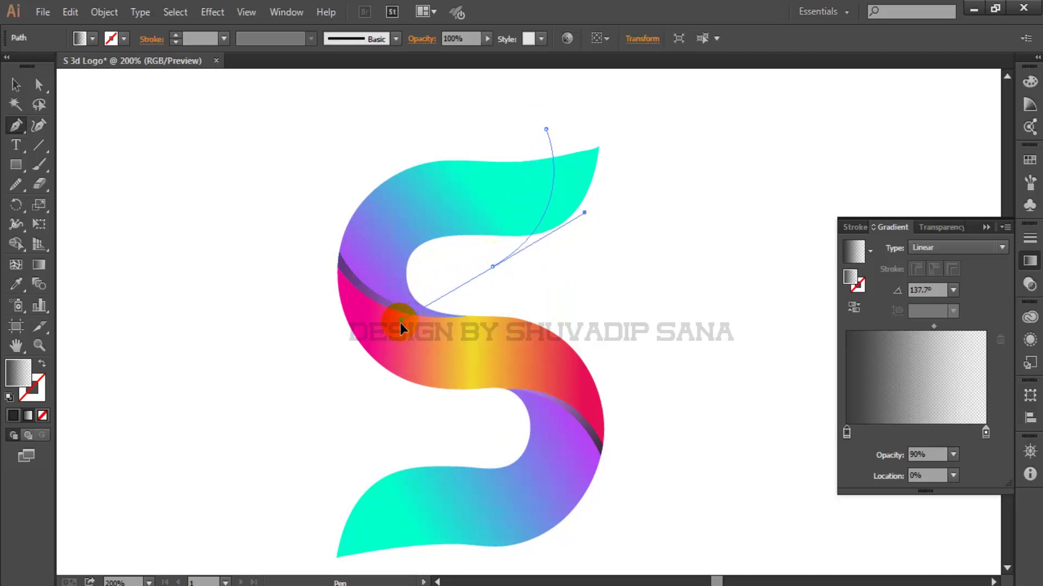
{"action": "left_click", "coordinate": [492, 267]}
{"action": "left_click", "coordinate": [594, 263]}
{"action": "left_click", "coordinate": [640, 191]}
{"action": "left_click", "coordinate": [647, 137]}
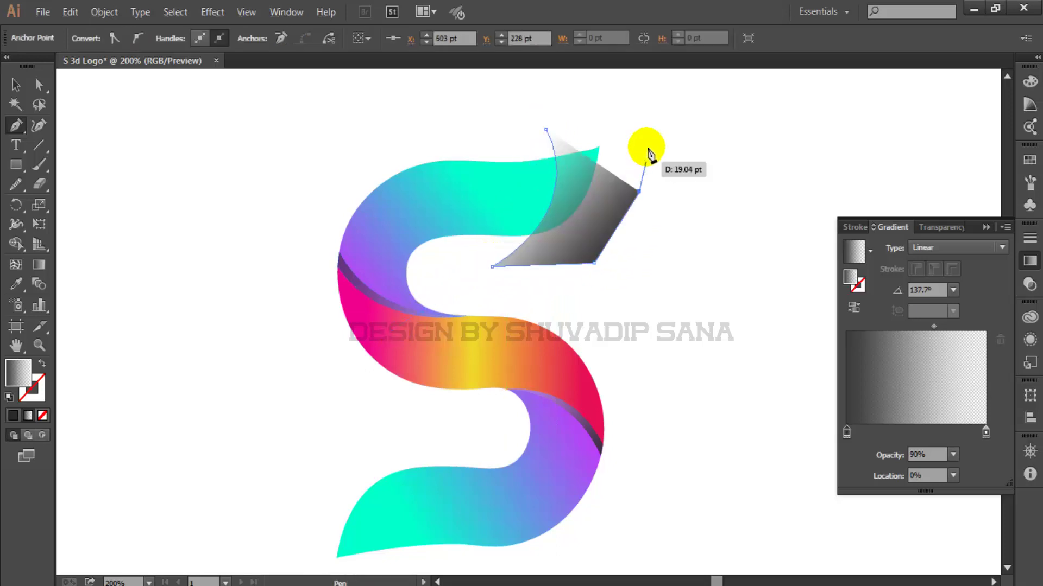
{"action": "left_click", "coordinate": [627, 107]}
{"action": "left_click", "coordinate": [545, 129]}
{"action": "left_click_drag", "start_coordinate": [565, 131], "coordinate": [549, 132]}
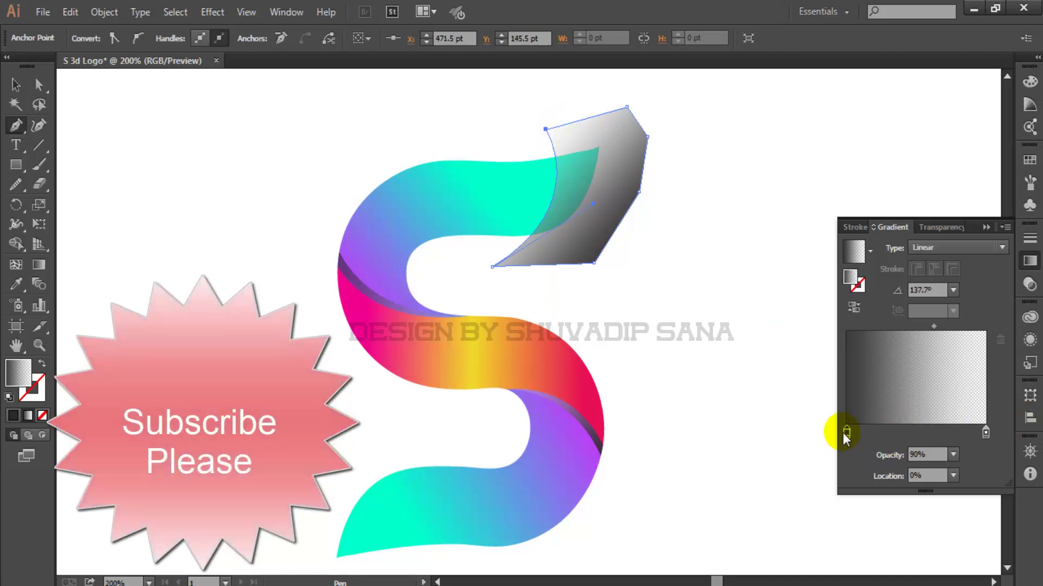
Step: Lower the new shape's left gradient stop to 20% opacity
{"action": "left_click", "coordinate": [953, 455]}
{"action": "left_click", "coordinate": [973, 302]}
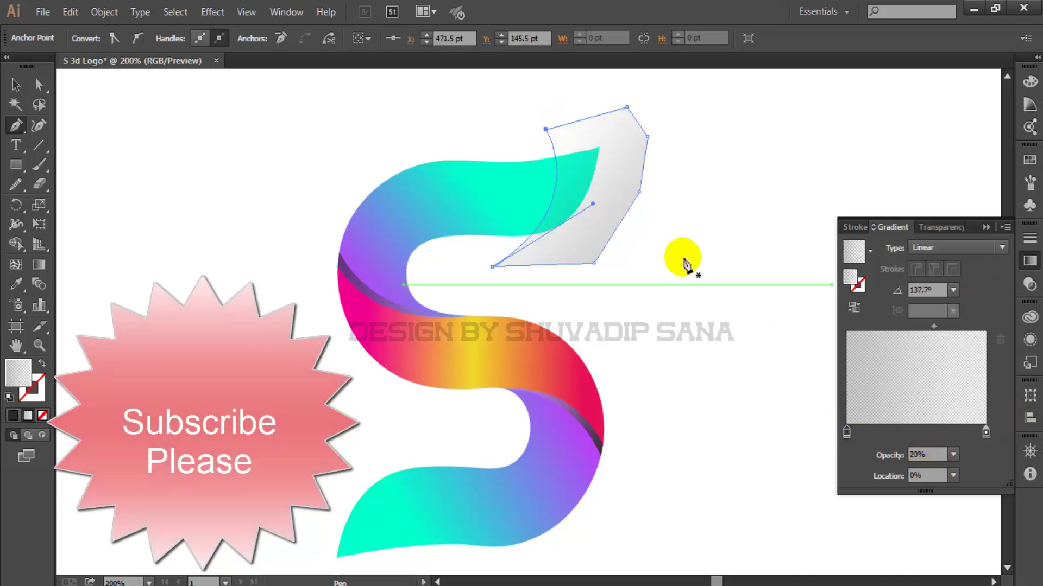
{"action": "key", "text": "v"}
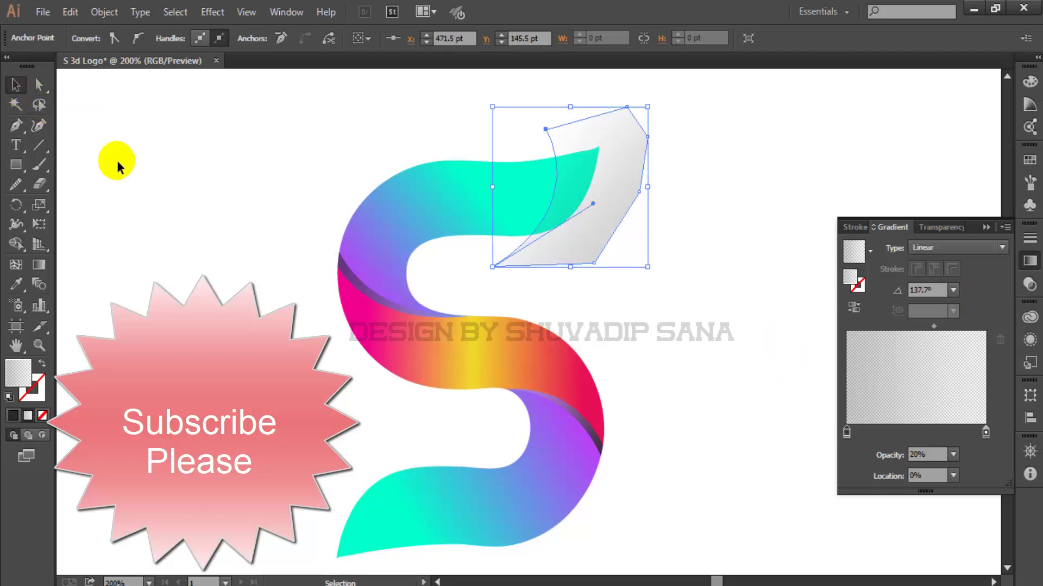
{"action": "left_click", "coordinate": [650, 207]}
Step: Trim the light shape to the S's top piece with Shape Builder
{"action": "left_click", "coordinate": [593, 160]}
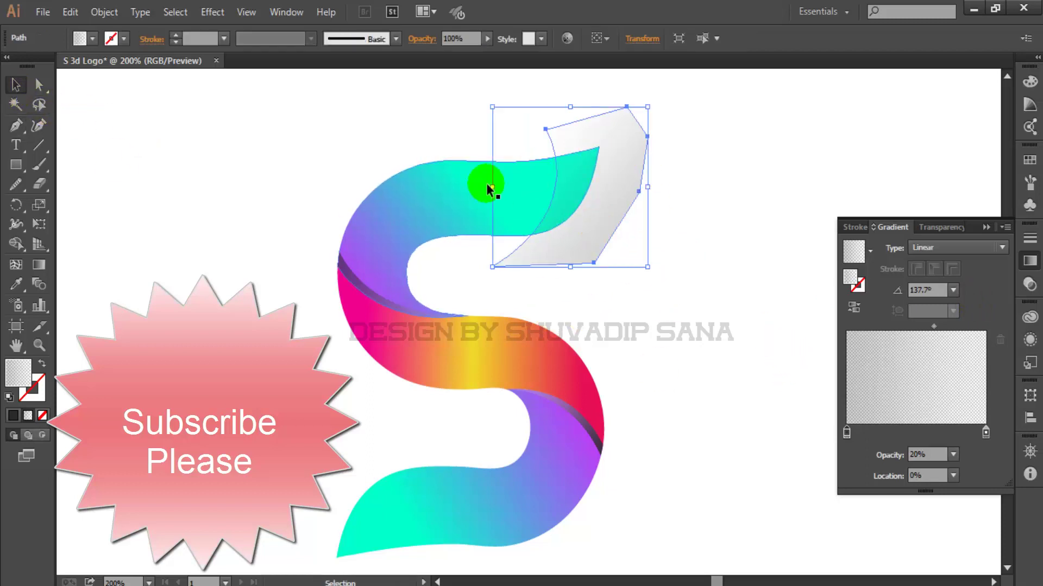
{"action": "left_click", "coordinate": [470, 193], "text": "shift"}
{"action": "left_click", "coordinate": [16, 244]}
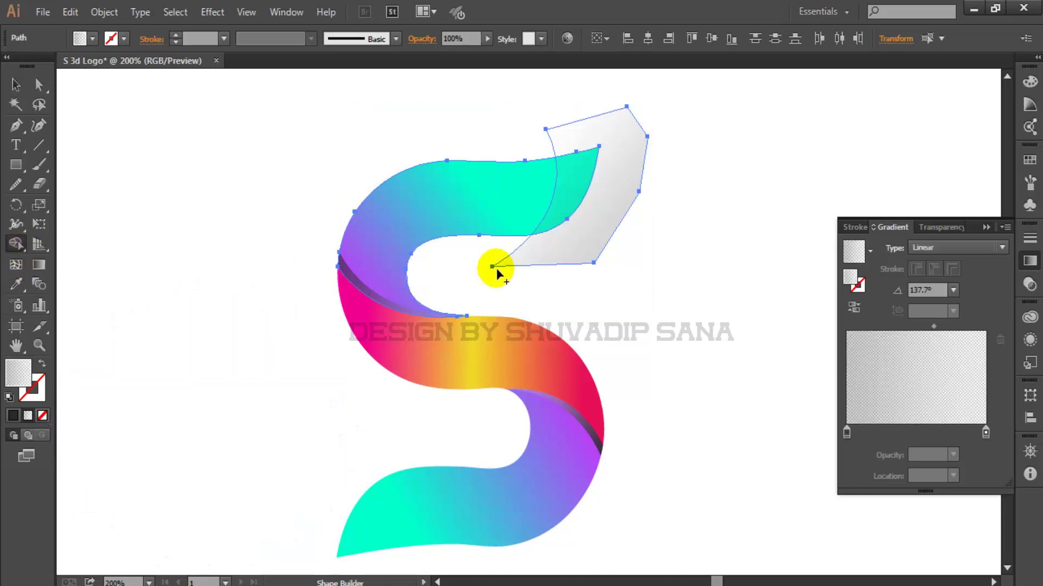
{"action": "left_click", "coordinate": [576, 261], "text": "alt"}
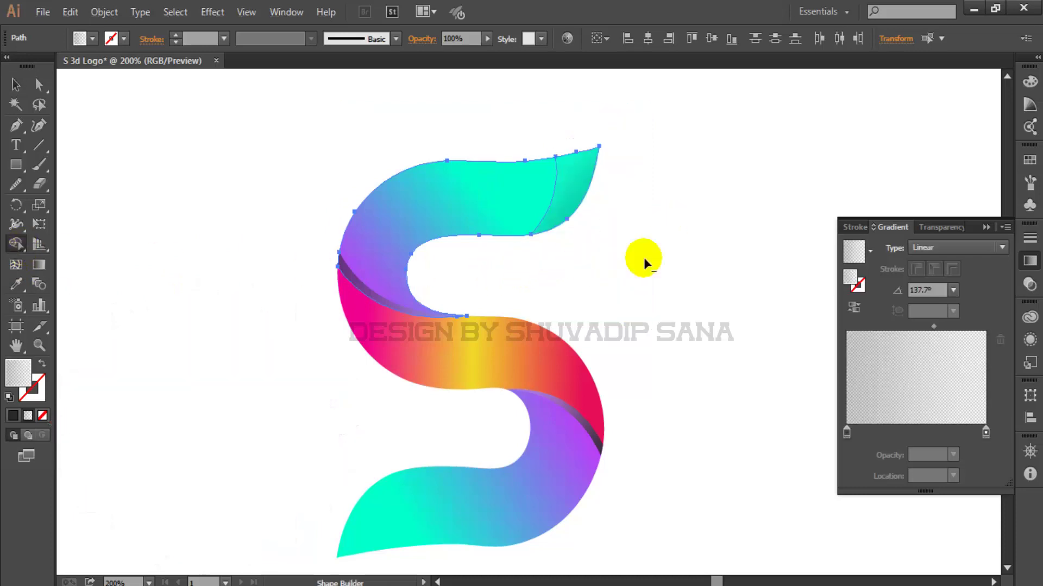
{"action": "left_click", "coordinate": [16, 85]}
{"action": "left_click", "coordinate": [684, 194]}
{"action": "scroll", "coordinate": [653, 217], "scroll_direction": "down", "scroll_amount": 3}
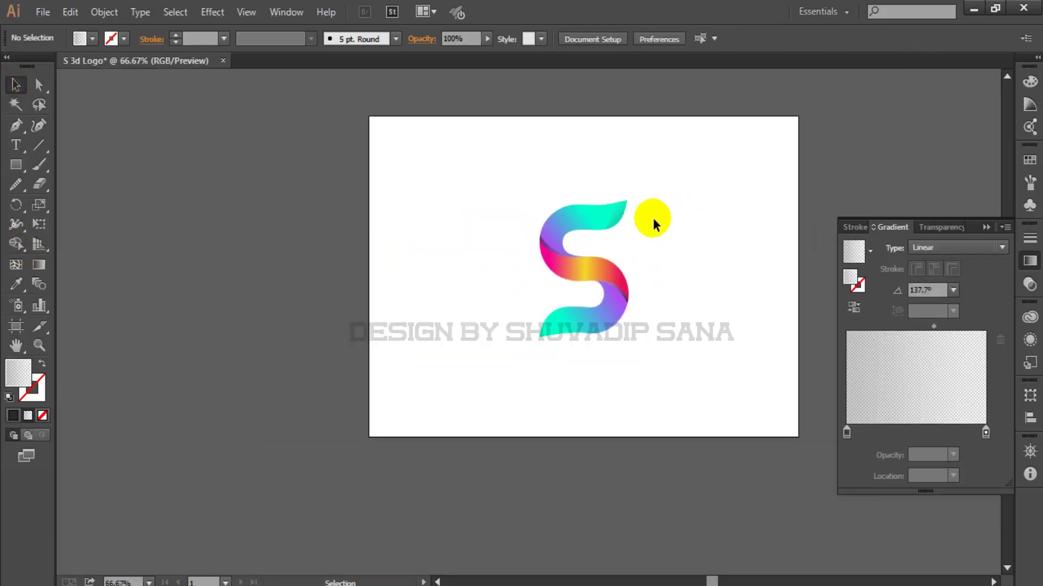
{"action": "scroll", "coordinate": [652, 218], "scroll_direction": "up", "scroll_amount": 3}
Step: Run the tip piece's gradient down from the point at about -111.8°
{"action": "left_click", "coordinate": [614, 214]}
{"action": "key", "text": "g"}
{"action": "mouse_move", "coordinate": [594, 266]}
{"action": "left_mouse_down"}
{"action": "mouse_move", "coordinate": [633, 157]}
{"action": "mouse_move", "coordinate": [603, 305]}
{"action": "left_mouse_up"}
{"action": "scroll", "coordinate": [633, 157], "scroll_direction": "up", "scroll_amount": 2}
{"action": "left_click_drag", "start_coordinate": [631, 157], "coordinate": [550, 370]}
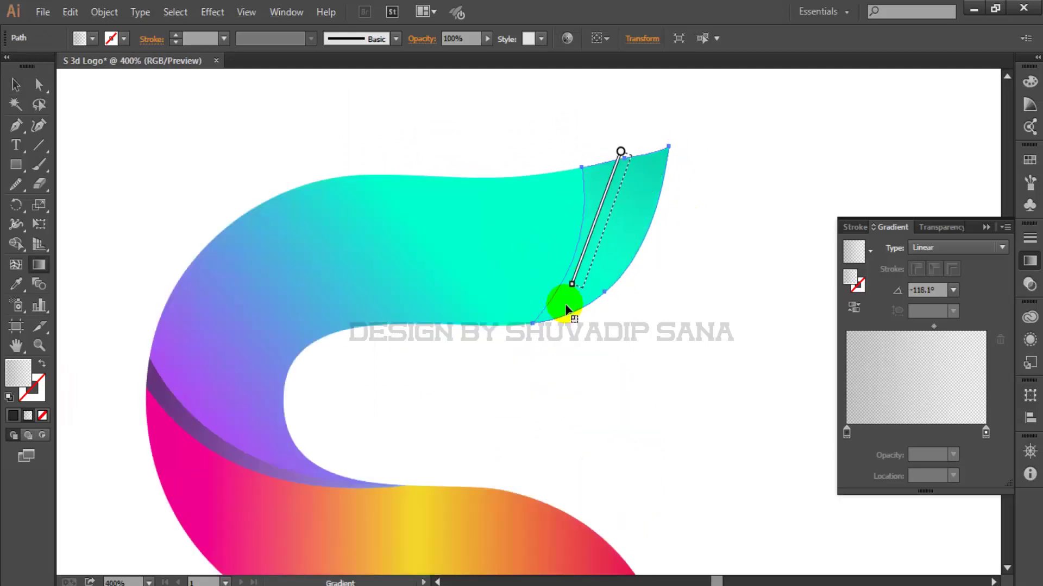
{"action": "key", "text": "v"}
{"action": "left_click", "coordinate": [733, 217]}
{"action": "scroll", "coordinate": [733, 217], "scroll_direction": "down", "scroll_amount": 3}
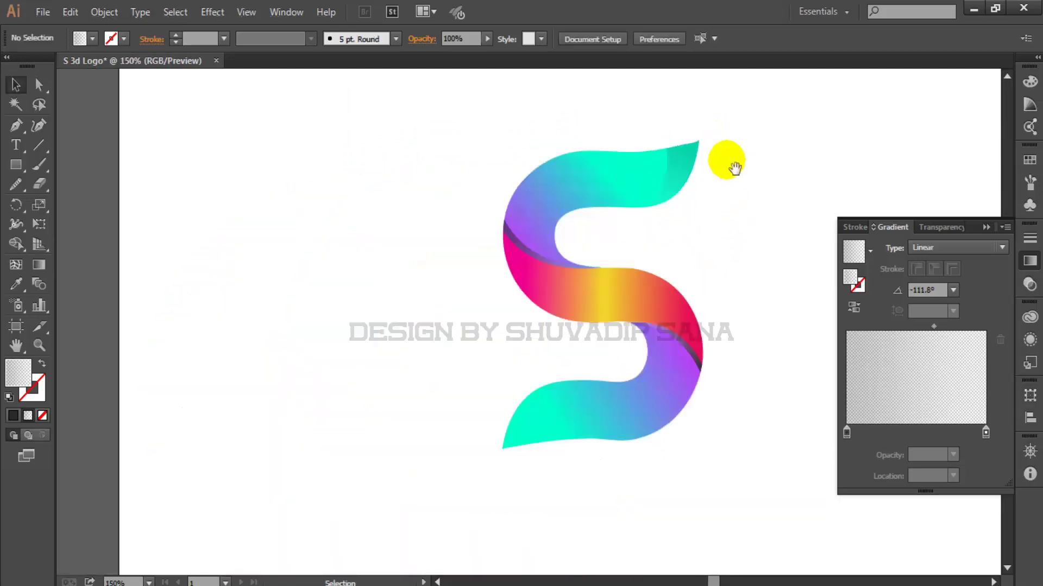
{"action": "left_click_drag", "start_coordinate": [729, 163], "coordinate": [675, 177]}
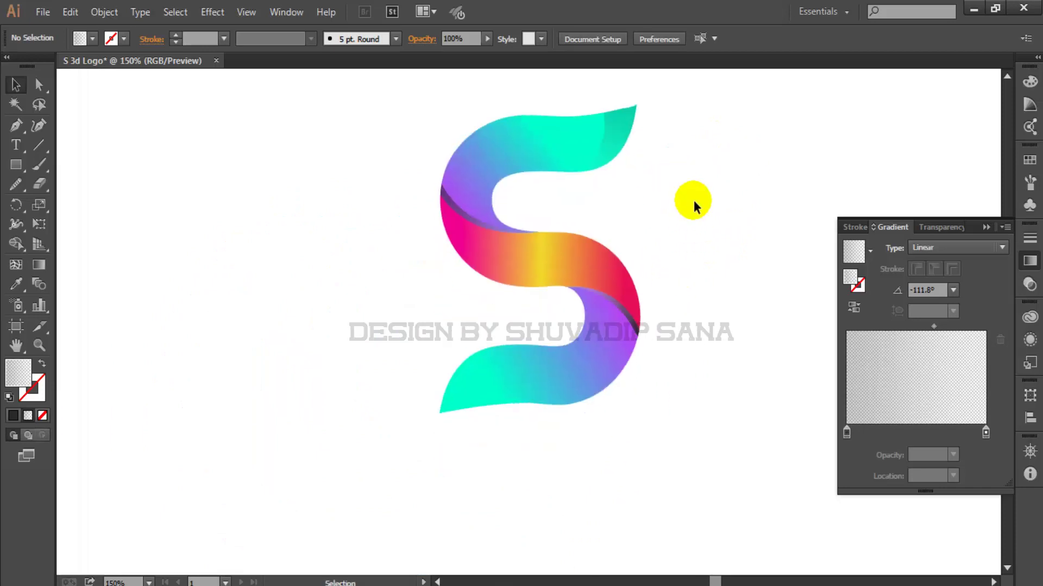
{"action": "key", "text": "p"}
{"action": "scroll", "coordinate": [502, 347], "scroll_direction": "up", "scroll_amount": 2}
{"action": "scroll", "coordinate": [509, 365], "scroll_direction": "down", "scroll_amount": 2}
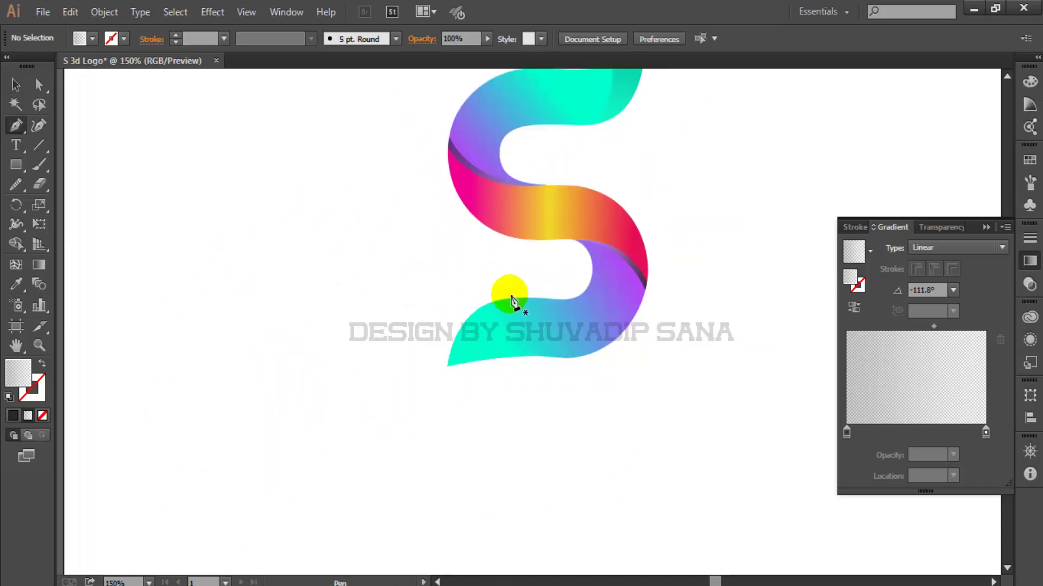
Step: Pen-draw a closed fold shape around the S's lower-left tail
{"action": "scroll", "coordinate": [509, 301], "scroll_direction": "down", "scroll_amount": 1}
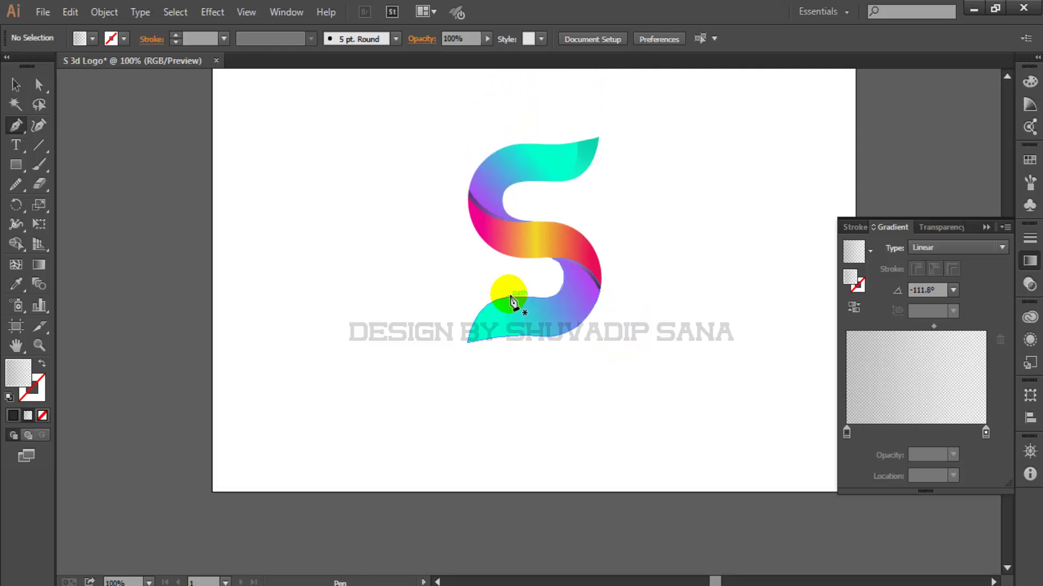
{"action": "left_click_drag", "start_coordinate": [513, 298], "coordinate": [418, 340]}
{"action": "scroll", "coordinate": [521, 344], "scroll_direction": "up", "scroll_amount": 1}
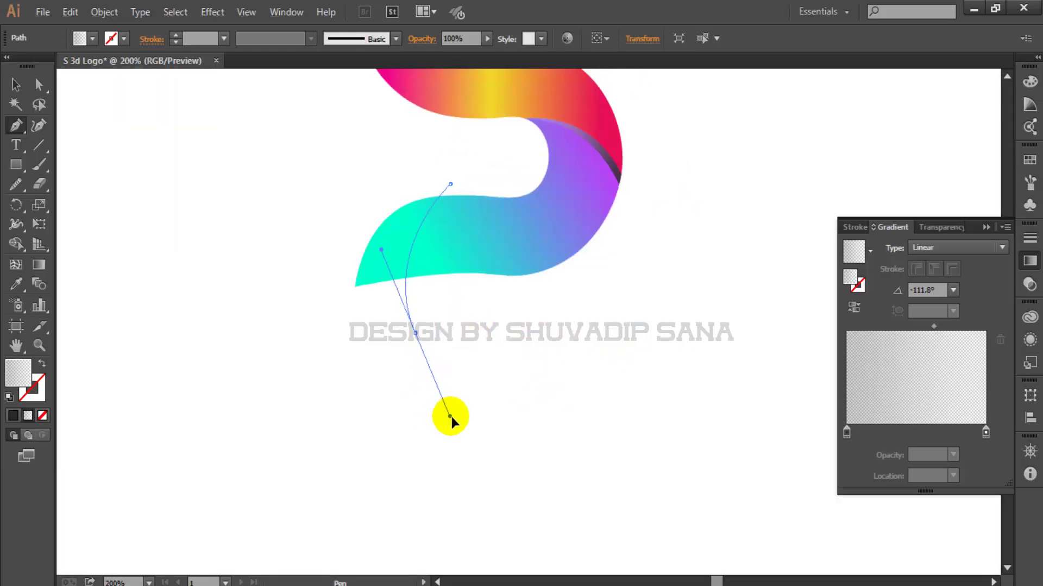
{"action": "left_click", "coordinate": [416, 332]}
{"action": "left_click", "coordinate": [356, 332]}
{"action": "left_click", "coordinate": [275, 190]}
{"action": "left_click", "coordinate": [394, 157]}
{"action": "left_click", "coordinate": [451, 184]}
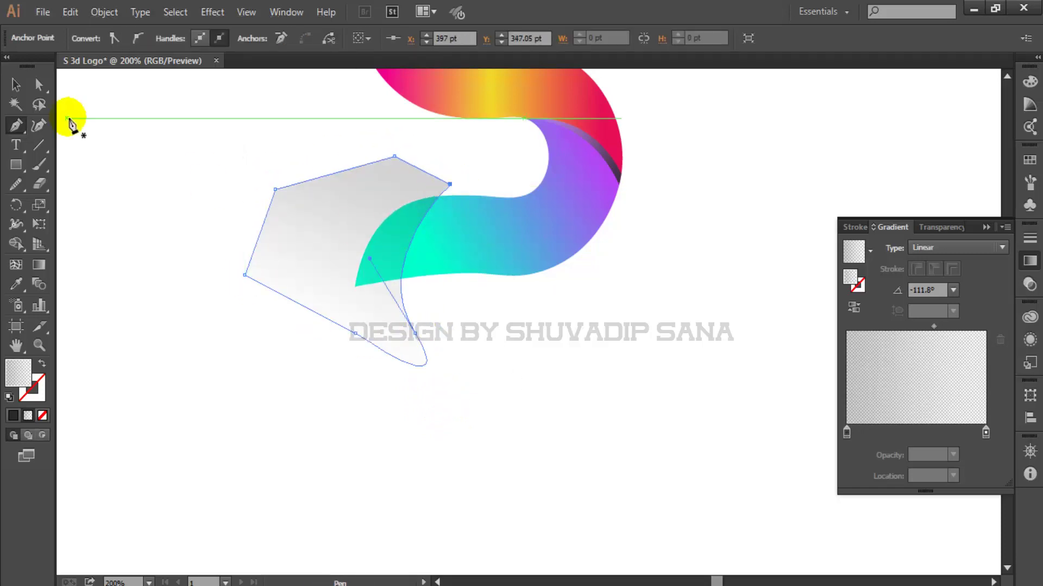
Step: Shape Builder-delete the leftover grey pieces outside the S, then zoom back to the logo
{"action": "left_click", "coordinate": [16, 85]}
{"action": "left_click", "coordinate": [466, 253], "text": "shift"}
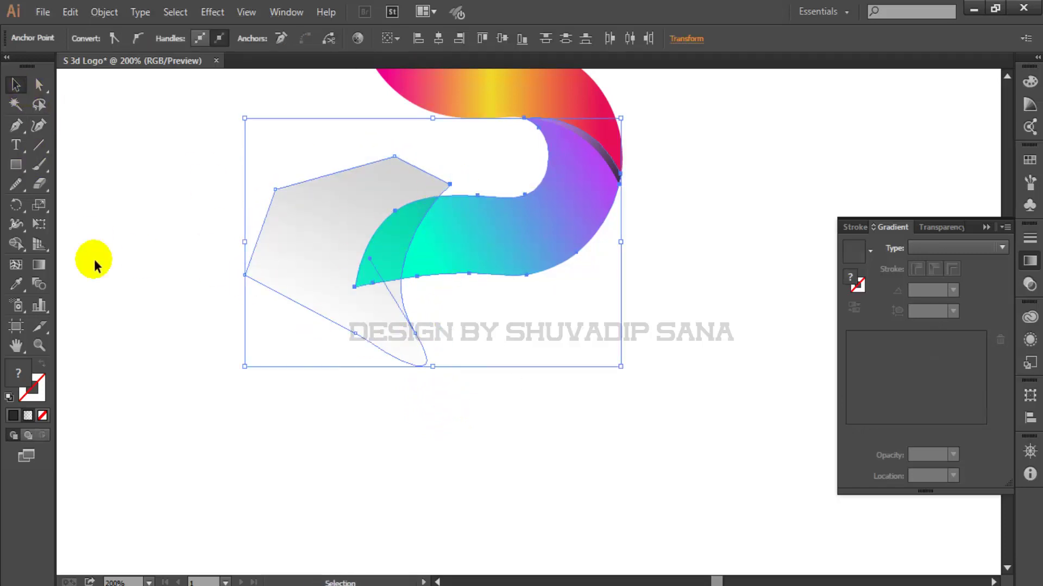
{"action": "left_click", "coordinate": [16, 244]}
{"action": "left_click", "coordinate": [354, 317], "text": "alt"}
{"action": "left_click", "coordinate": [263, 193], "text": "alt"}
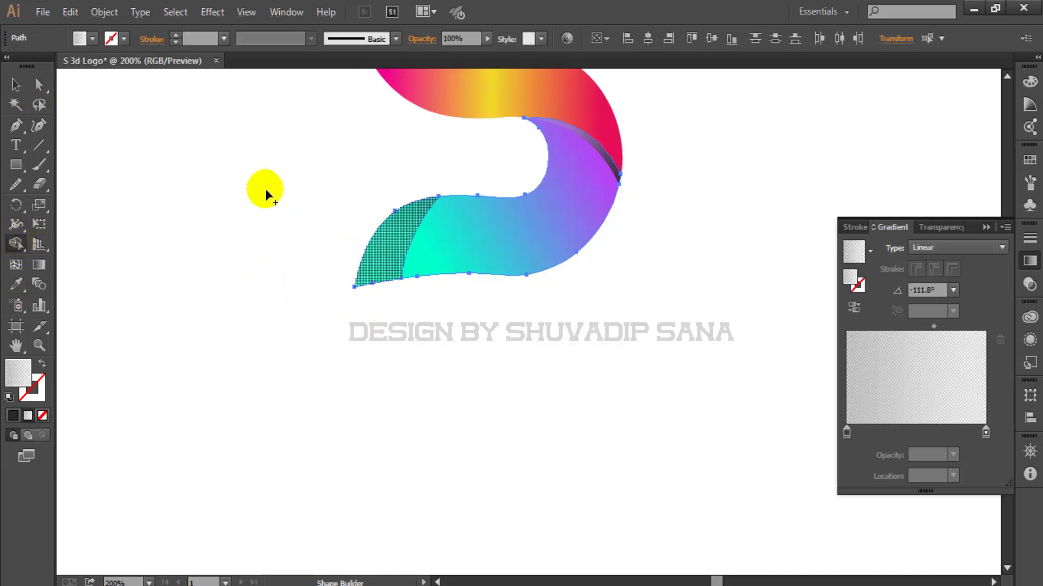
{"action": "left_click", "coordinate": [16, 85]}
{"action": "left_click", "coordinate": [442, 375]}
{"action": "key", "text": "ctrl+minus"}
{"action": "key", "text": "ctrl+minus"}
{"action": "key", "text": "ctrl+minus"}
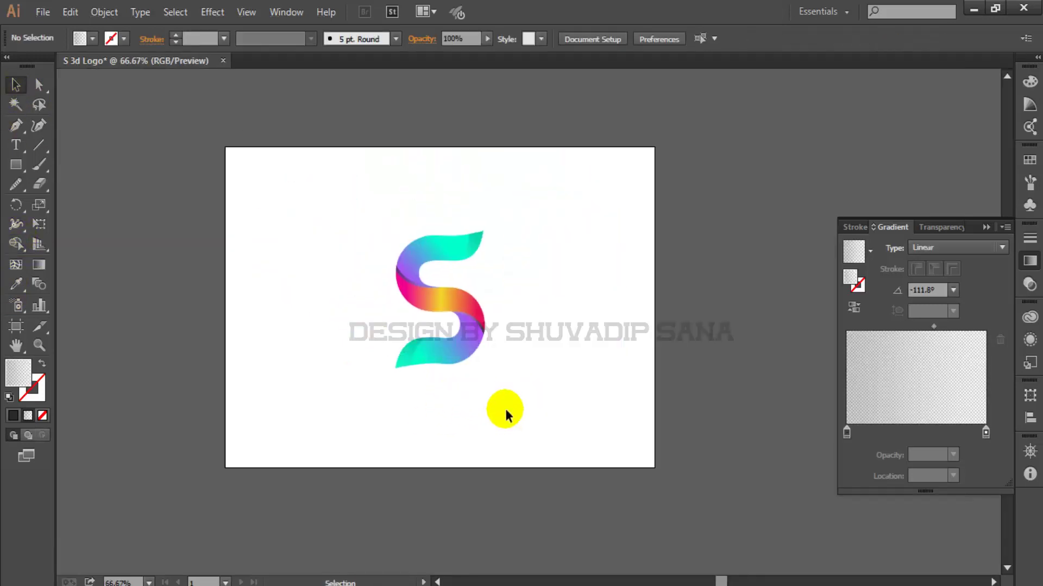
{"action": "key", "text": "ctrl+minus"}
{"action": "key", "text": "ctrl+plus"}
{"action": "key", "text": "ctrl+plus"}
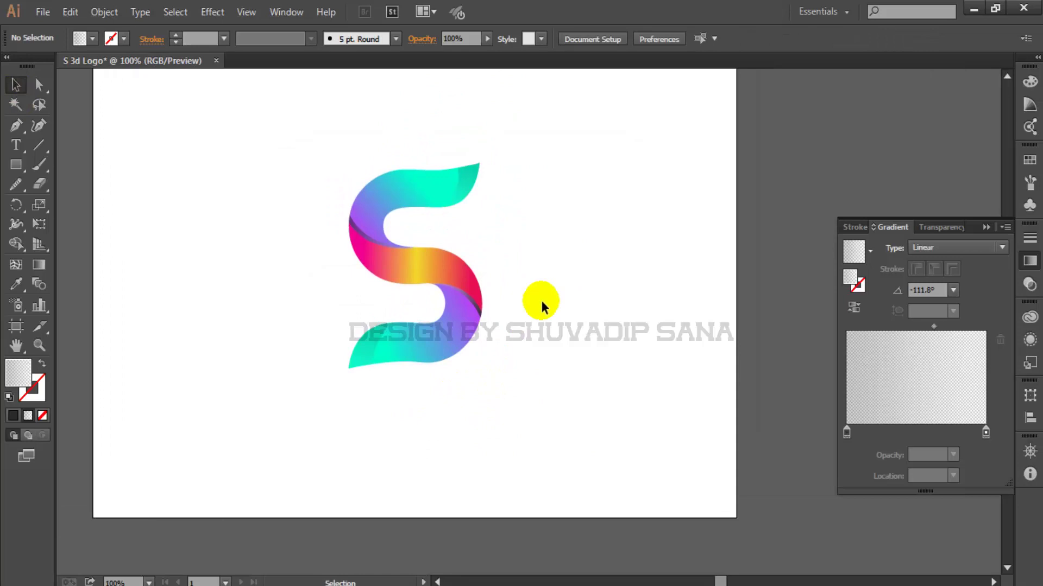
{"action": "scroll", "coordinate": [441, 365], "scroll_direction": "up", "scroll_amount": 2}
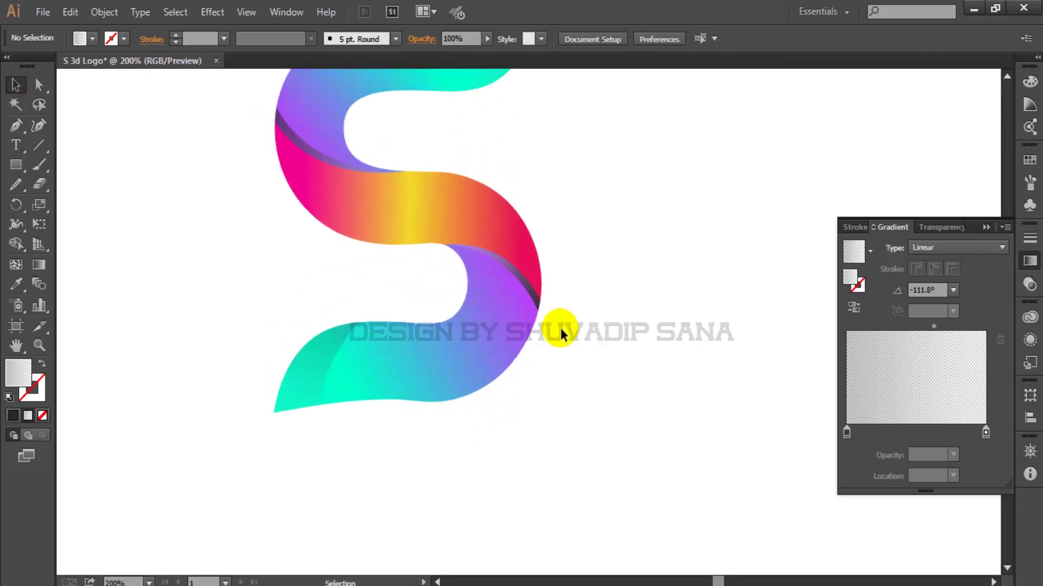
Step: Pen-draw a thin highlight sliver along the outer edge of the S's lower-right curve
{"action": "key", "text": "p"}
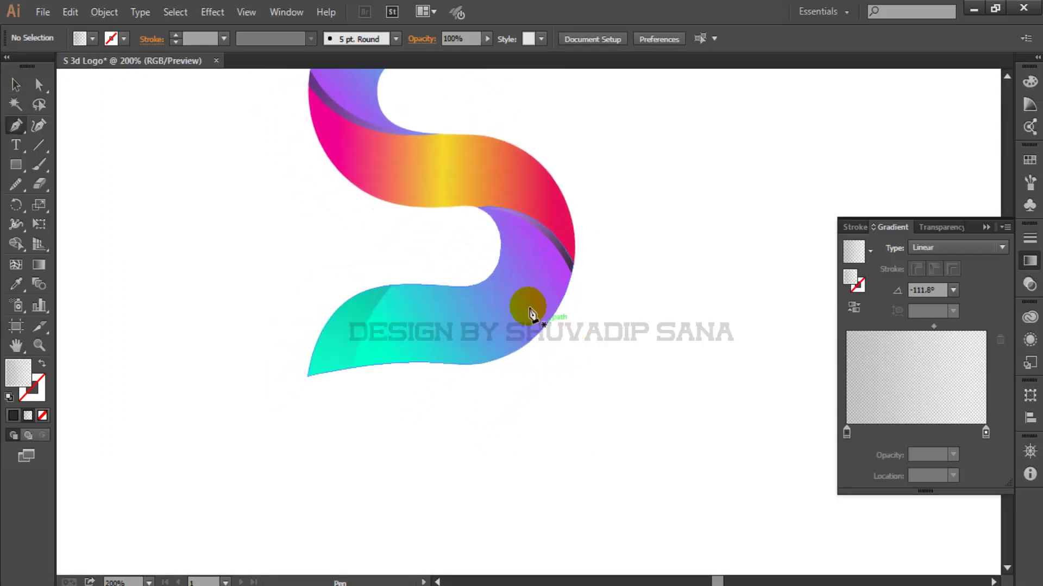
{"action": "scroll", "coordinate": [526, 302], "scroll_direction": "up", "scroll_amount": 1}
{"action": "left_click_drag", "start_coordinate": [564, 326], "coordinate": [600, 312]}
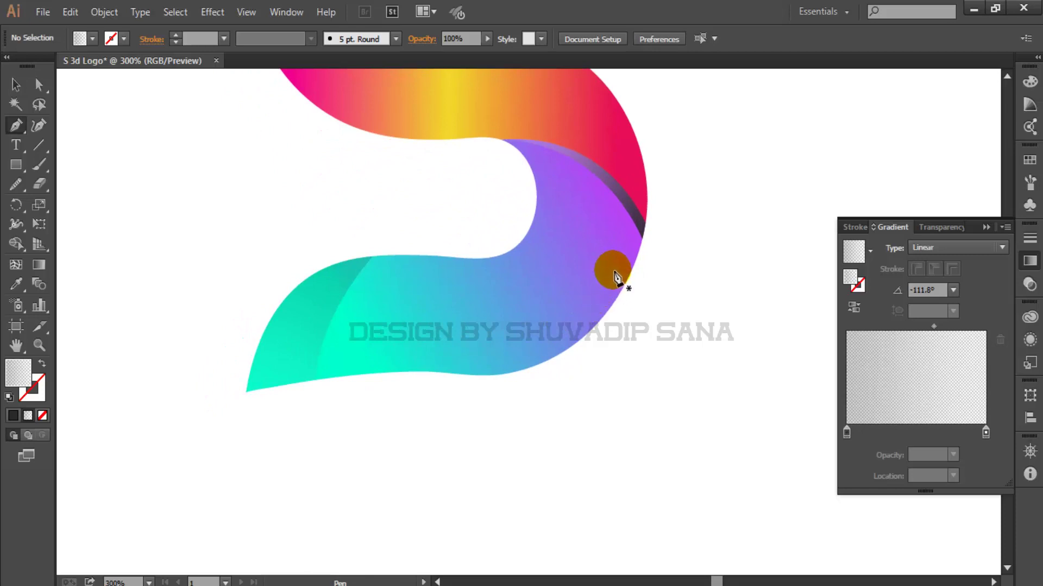
{"action": "left_click", "coordinate": [615, 278]}
{"action": "scroll", "coordinate": [547, 361], "scroll_direction": "up", "scroll_amount": 2}
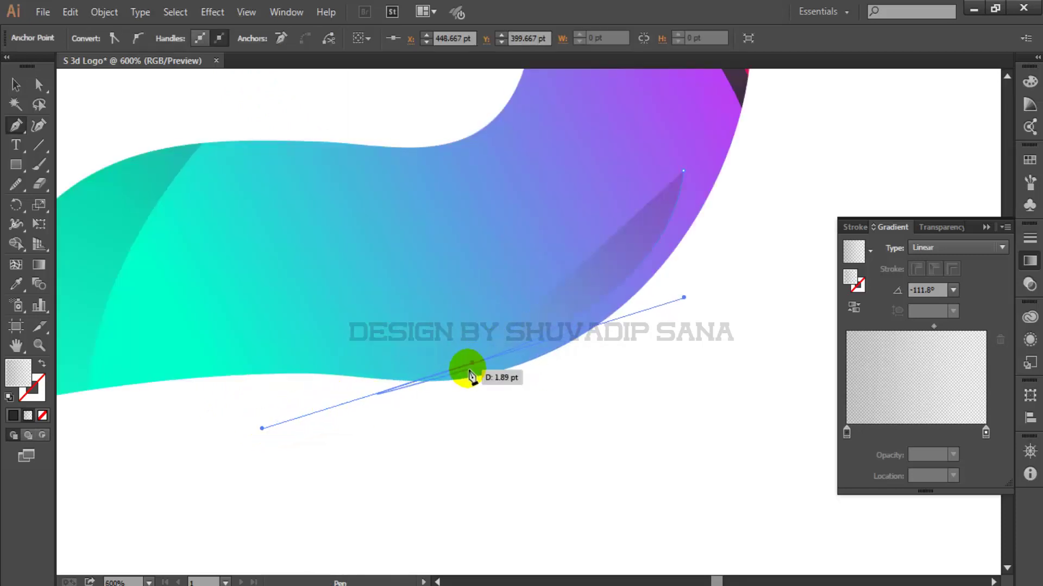
{"action": "scroll", "coordinate": [545, 333], "scroll_direction": "up", "scroll_amount": 2}
{"action": "scroll", "coordinate": [544, 333], "scroll_direction": "right", "scroll_amount": 3}
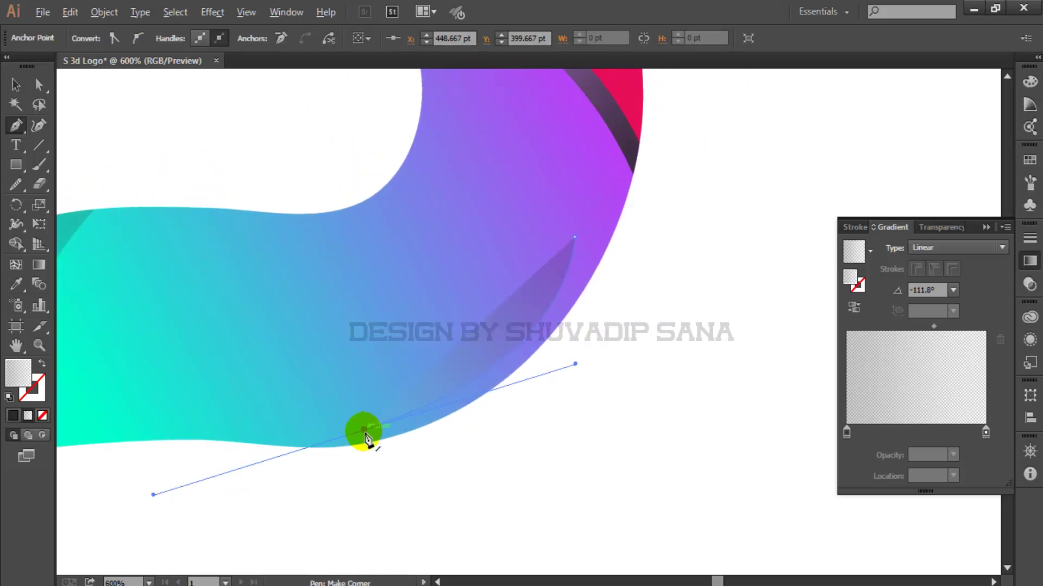
{"action": "left_click_drag", "start_coordinate": [365, 436], "coordinate": [579, 242]}
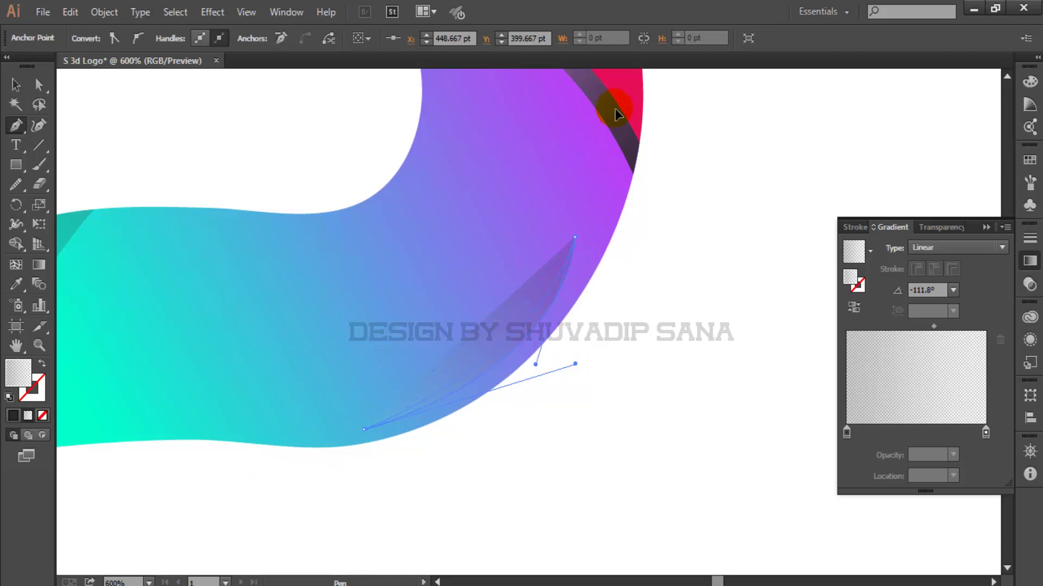
{"action": "scroll", "coordinate": [640, 291], "scroll_direction": "down", "scroll_amount": 1}
{"action": "key", "text": "v"}
{"action": "left_click", "coordinate": [637, 431]}
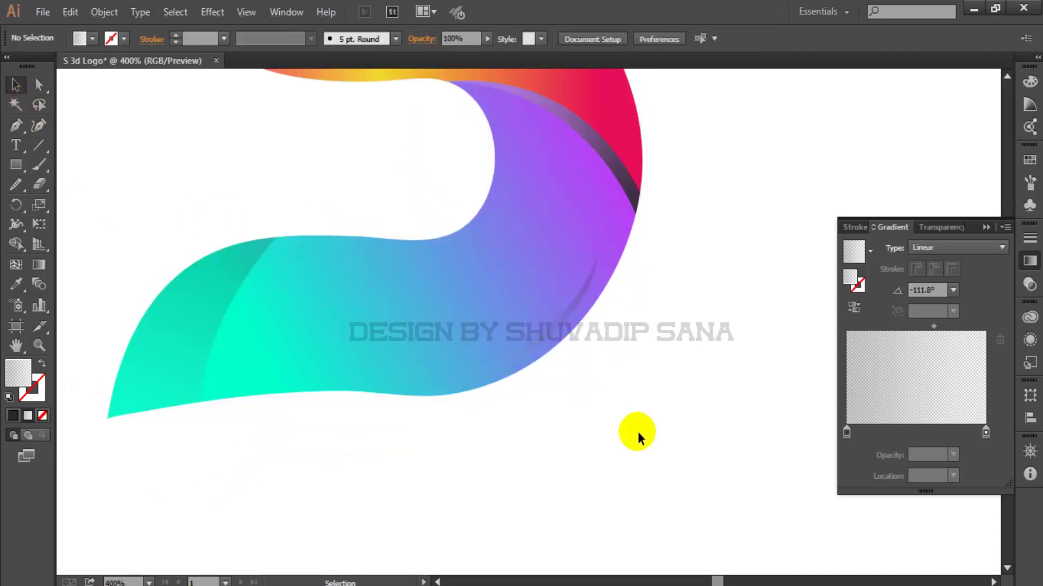
Step: Fill the highlight sliver with white from the Color panel at 51% opacity
{"action": "left_click", "coordinate": [568, 314]}
{"action": "left_click", "coordinate": [43, 416]}
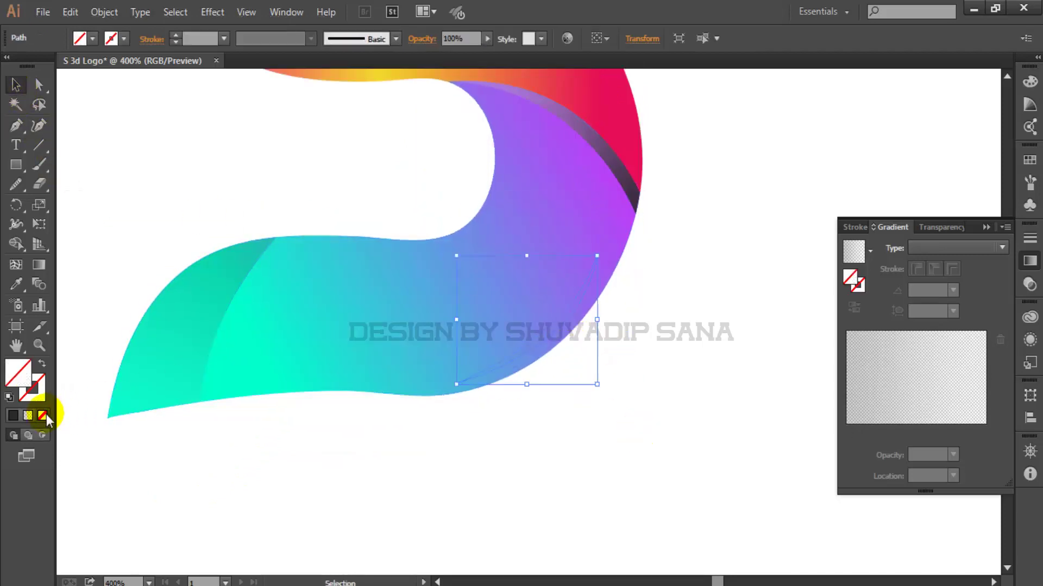
{"action": "left_click", "coordinate": [1032, 82]}
{"action": "left_click", "coordinate": [868, 90]}
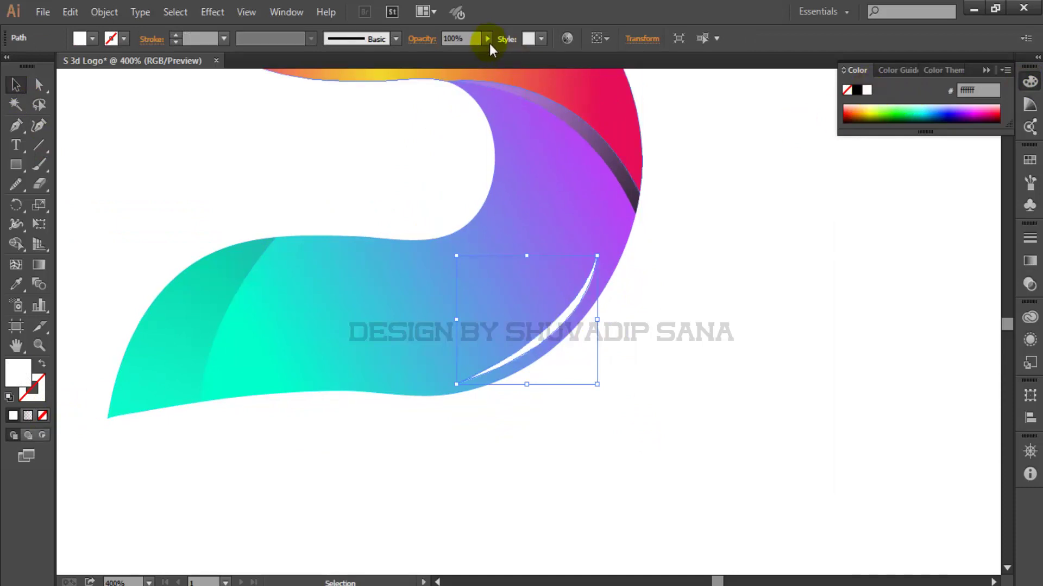
{"action": "left_click", "coordinate": [727, 324]}
{"action": "scroll", "coordinate": [717, 245], "scroll_direction": "down", "scroll_amount": 3}
{"action": "scroll", "coordinate": [682, 303], "scroll_direction": "up", "scroll_amount": 3}
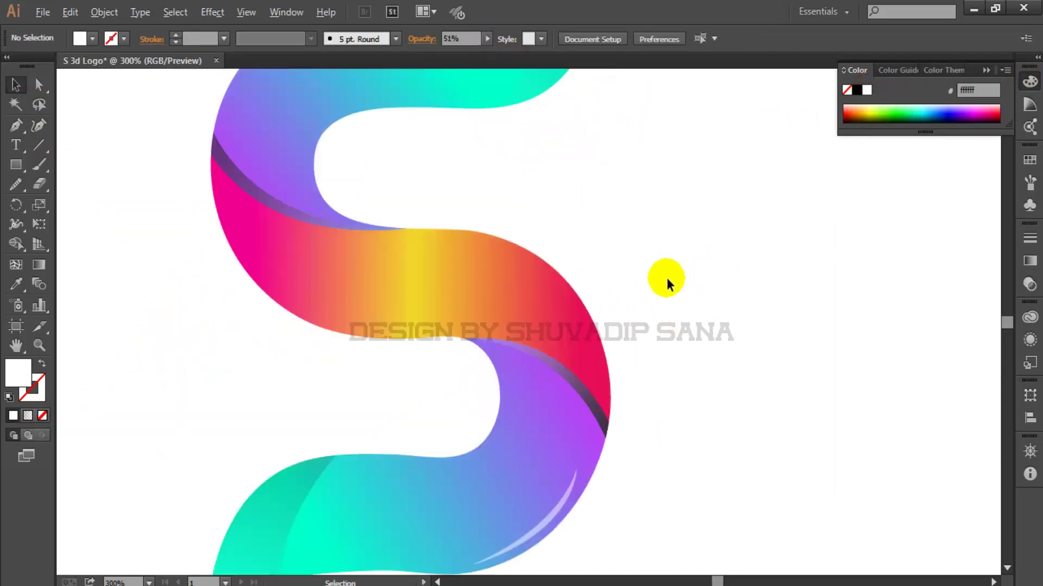
Step: Pen-draw a thin closed highlight sliver along the upper-right curve of the middle band
{"action": "left_click", "coordinate": [18, 126]}
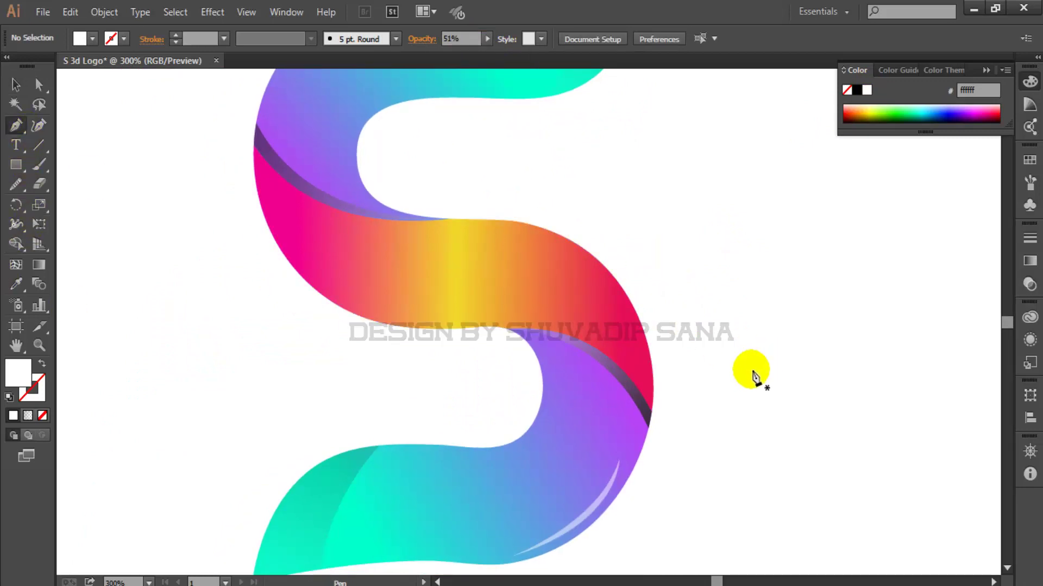
{"action": "scroll", "coordinate": [738, 348], "scroll_direction": "down", "scroll_amount": 2}
{"action": "scroll", "coordinate": [573, 217], "scroll_direction": "down", "scroll_amount": 2}
{"action": "left_click", "coordinate": [560, 147]}
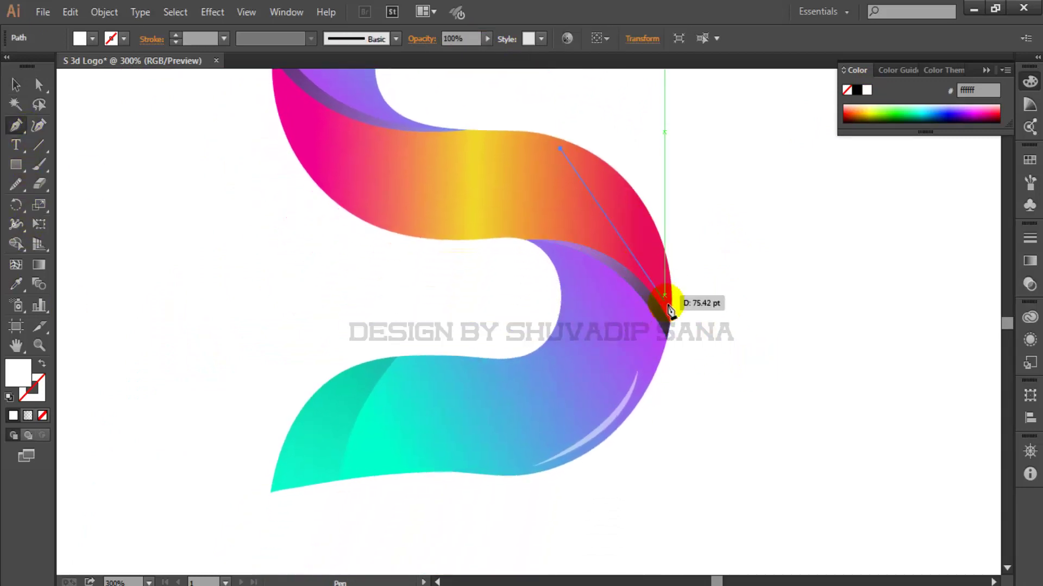
{"action": "left_click_drag", "start_coordinate": [670, 308], "coordinate": [682, 380]}
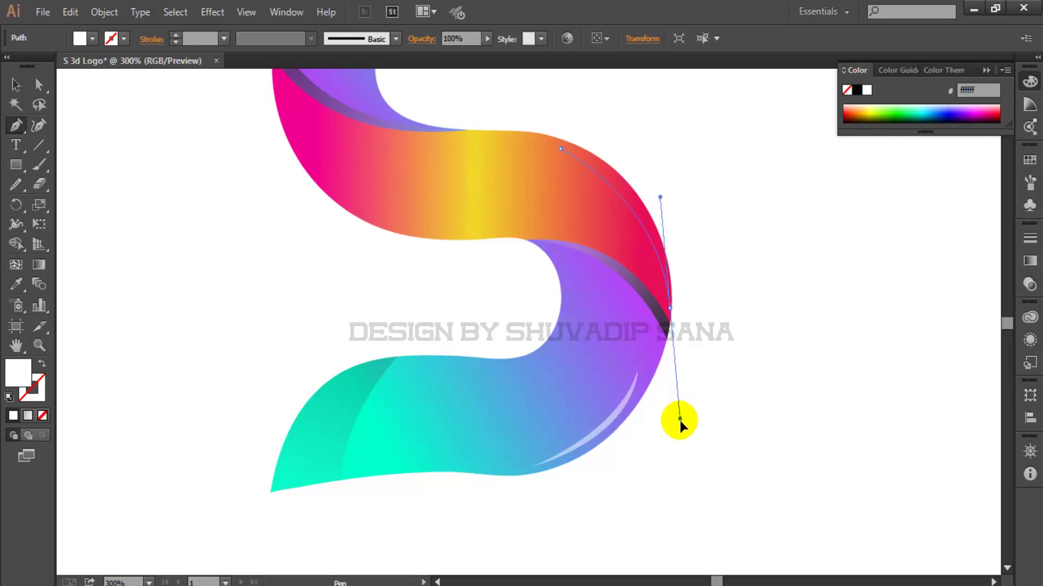
{"action": "left_click", "coordinate": [670, 309]}
{"action": "left_click_drag", "start_coordinate": [668, 299], "coordinate": [734, 314]}
{"action": "left_click_drag", "start_coordinate": [660, 189], "coordinate": [663, 197]}
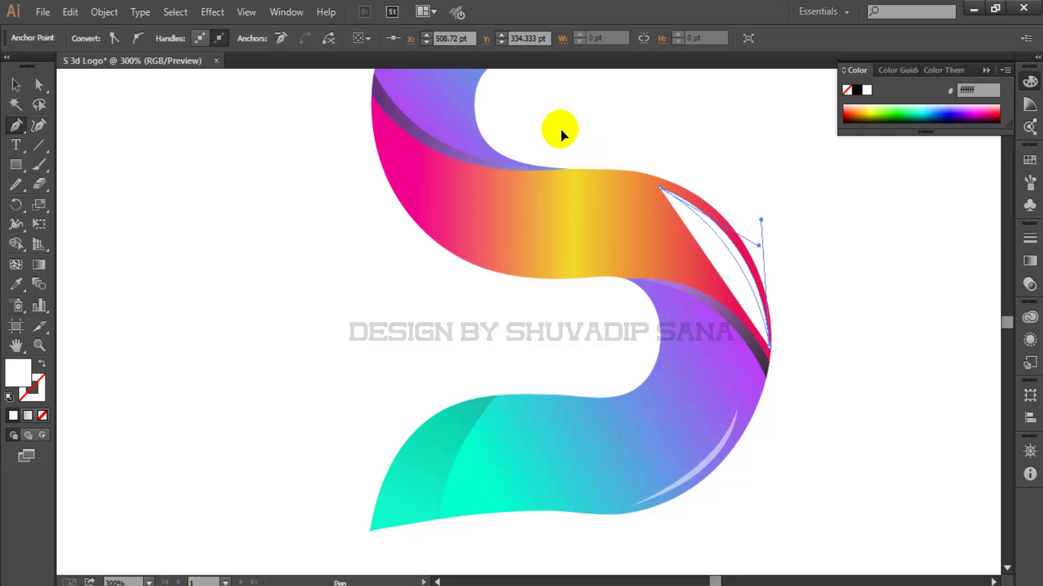
{"action": "left_click", "coordinate": [713, 280]}
{"action": "key", "text": "v"}
{"action": "left_click", "coordinate": [809, 239]}
Step: Give the new sliver the lower highlight's translucent white appearance with the Eyedropper
{"action": "scroll", "coordinate": [810, 229], "scroll_direction": "down", "scroll_amount": 3}
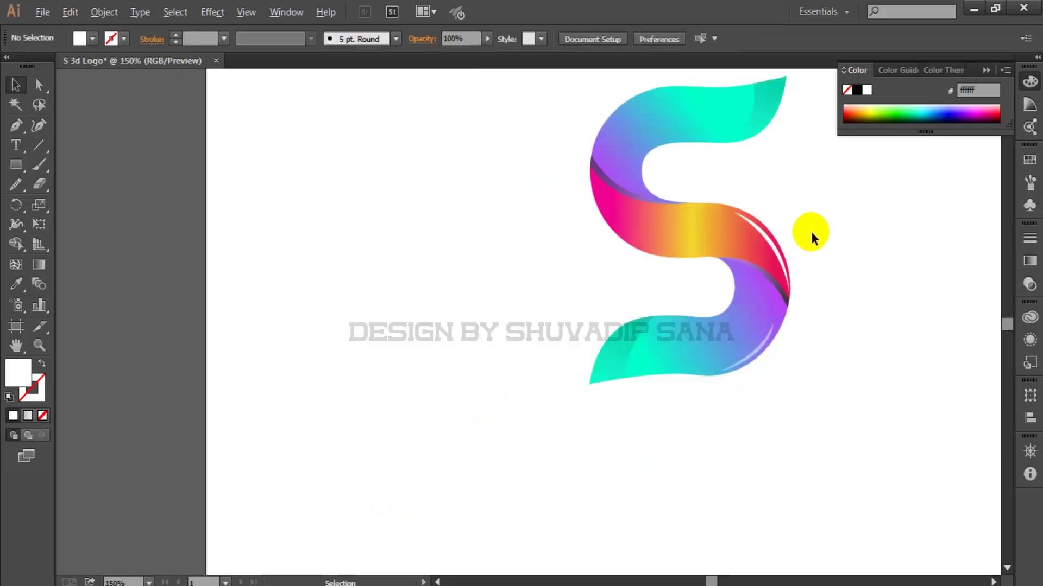
{"action": "scroll", "coordinate": [748, 266], "scroll_direction": "up", "scroll_amount": 1}
{"action": "scroll", "coordinate": [712, 298], "scroll_direction": "up", "scroll_amount": 2}
{"action": "left_click", "coordinate": [711, 296]}
{"action": "key", "text": "i"}
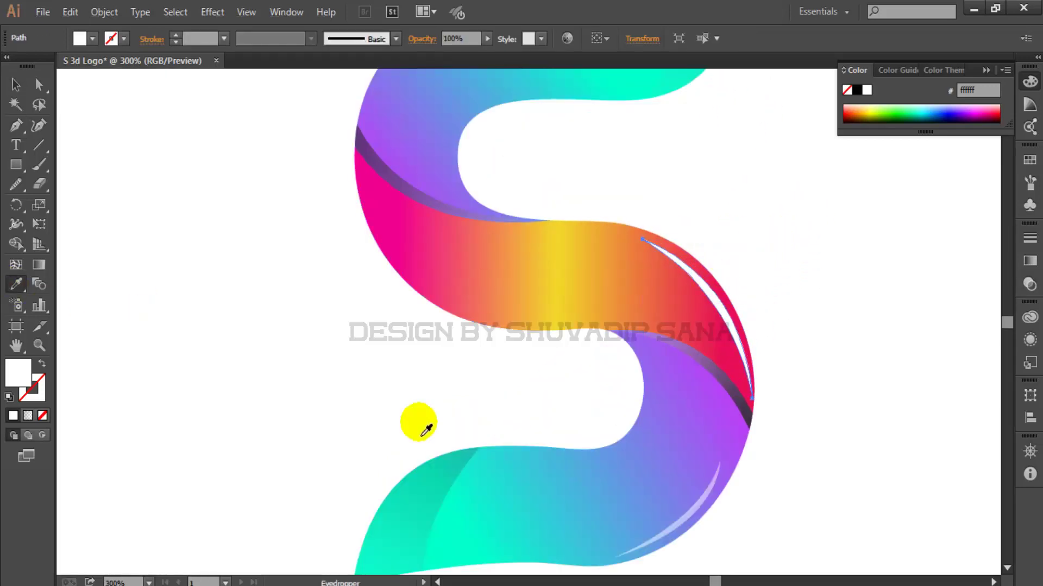
{"action": "left_click", "coordinate": [694, 505]}
{"action": "left_click", "coordinate": [15, 84]}
{"action": "left_click", "coordinate": [369, 334]}
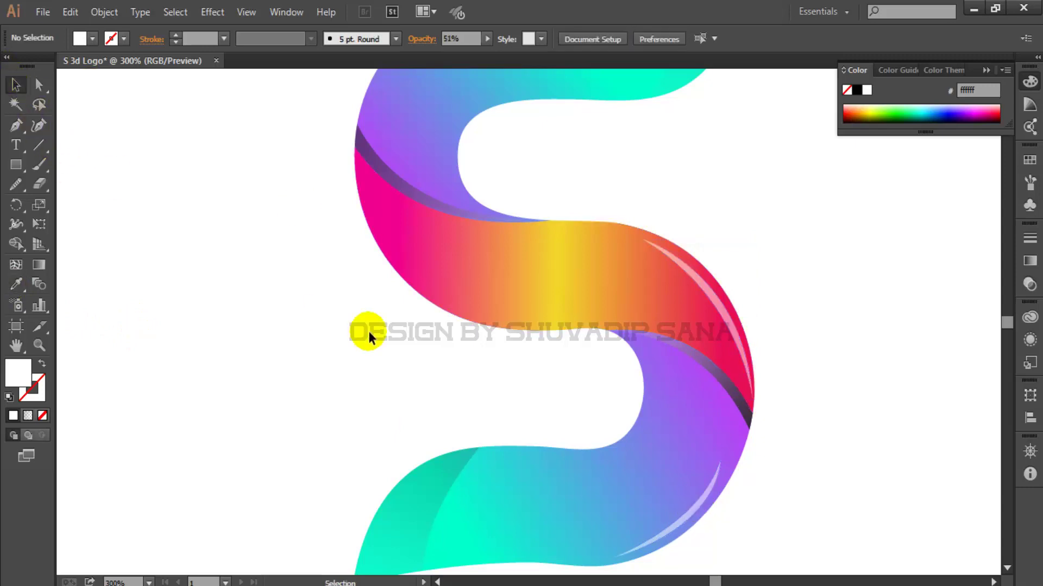
{"action": "key", "text": "p"}
{"action": "scroll", "coordinate": [397, 239], "scroll_direction": "down", "scroll_amount": 2}
Step: Pen-draw a curved highlight sliver along the left edge of the pink middle band
{"action": "scroll", "coordinate": [396, 233], "scroll_direction": "up", "scroll_amount": 2}
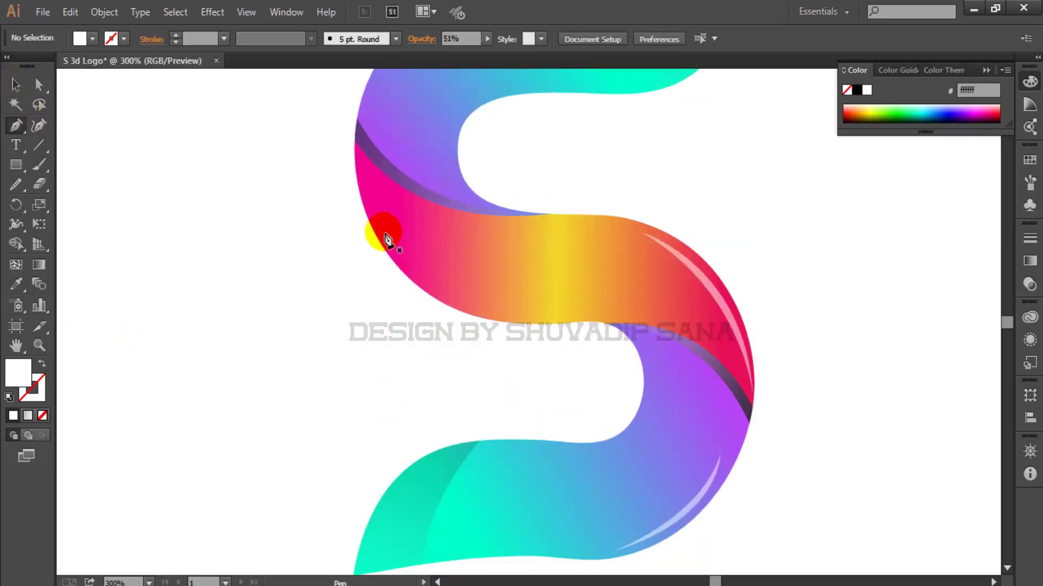
{"action": "left_click", "coordinate": [371, 197]}
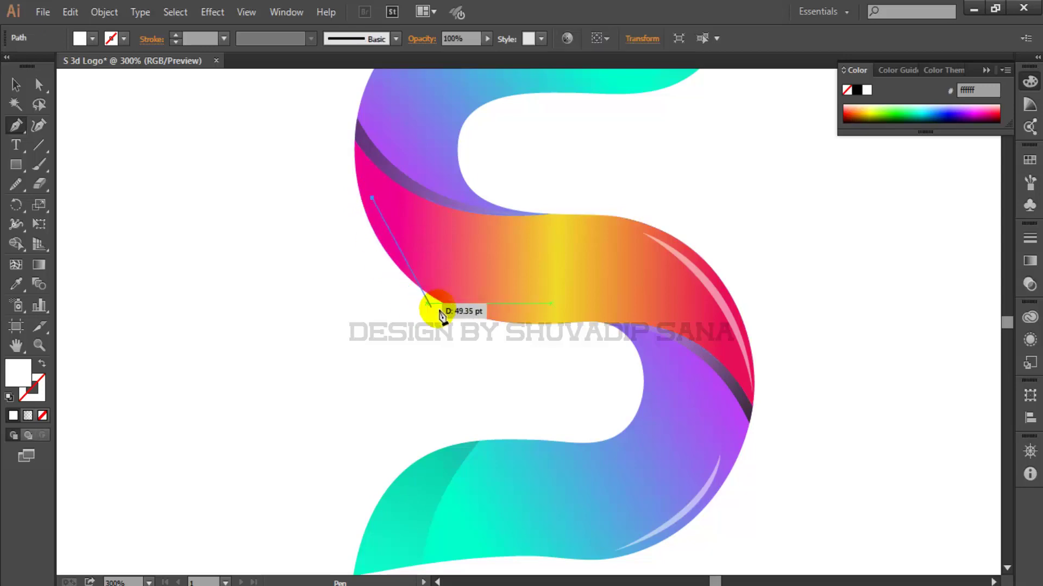
{"action": "left_click", "coordinate": [466, 304]}
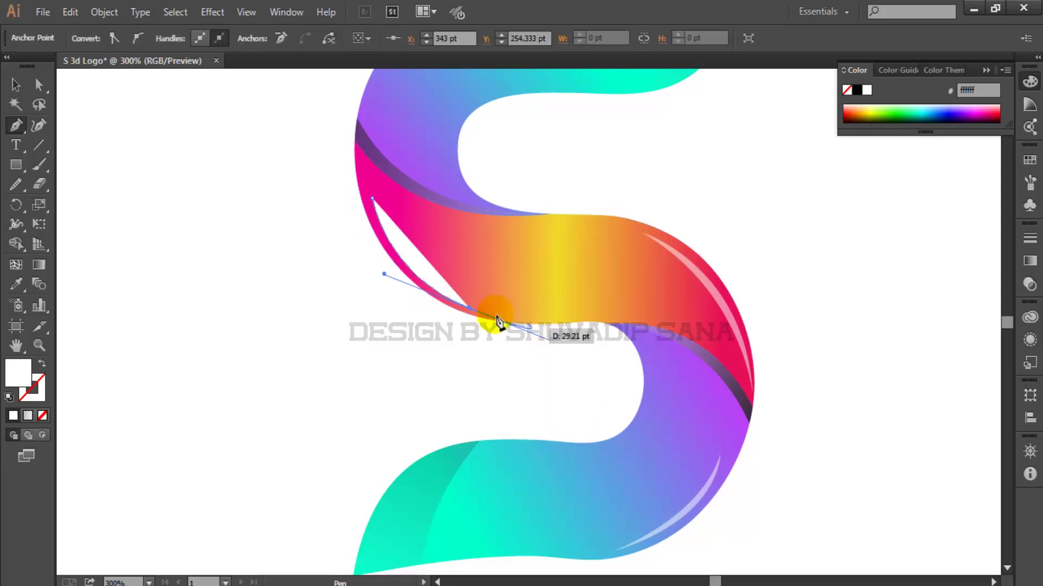
{"action": "mouse_move", "coordinate": [550, 339]}
{"action": "left_mouse_down"}
{"action": "mouse_move", "coordinate": [365, 282]}
{"action": "mouse_move", "coordinate": [668, 397]}
{"action": "mouse_move", "coordinate": [505, 263]}
{"action": "left_mouse_up"}
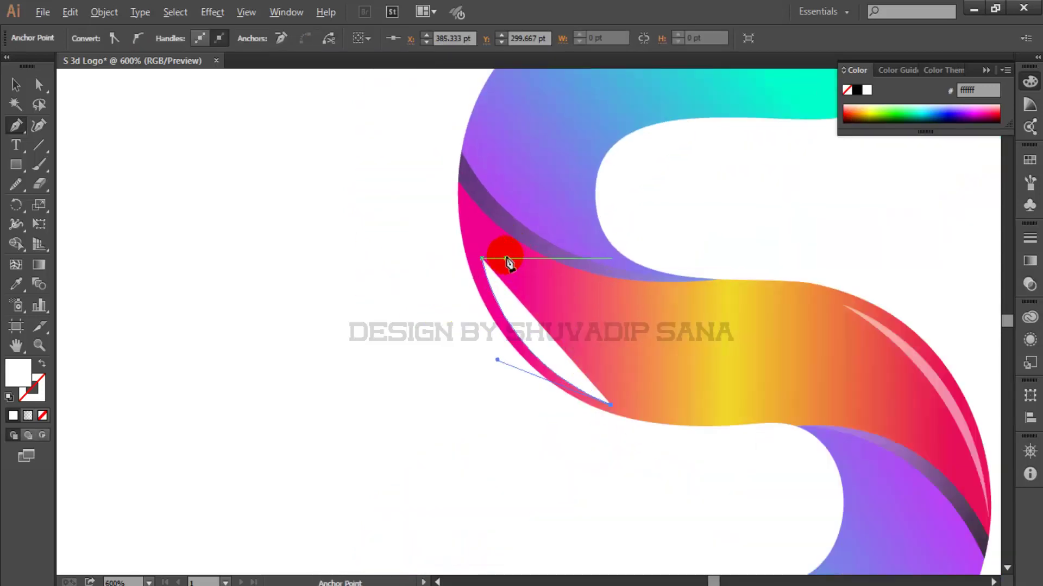
{"action": "scroll", "coordinate": [505, 262], "scroll_direction": "up", "scroll_amount": 2}
{"action": "scroll", "coordinate": [326, 109], "scroll_direction": "up", "scroll_amount": 5}
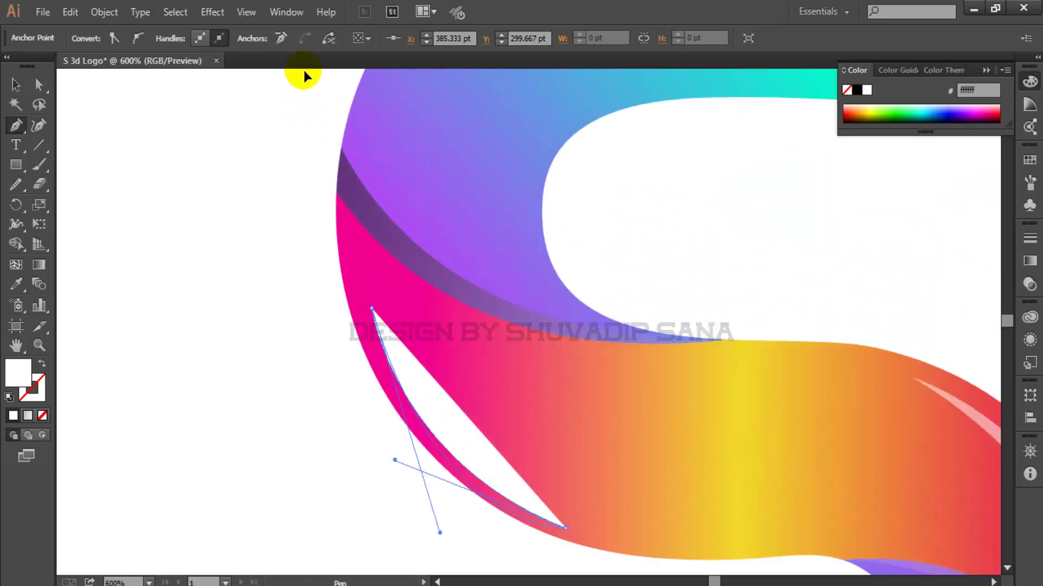
{"action": "left_click_drag", "start_coordinate": [304, 157], "coordinate": [315, 167]}
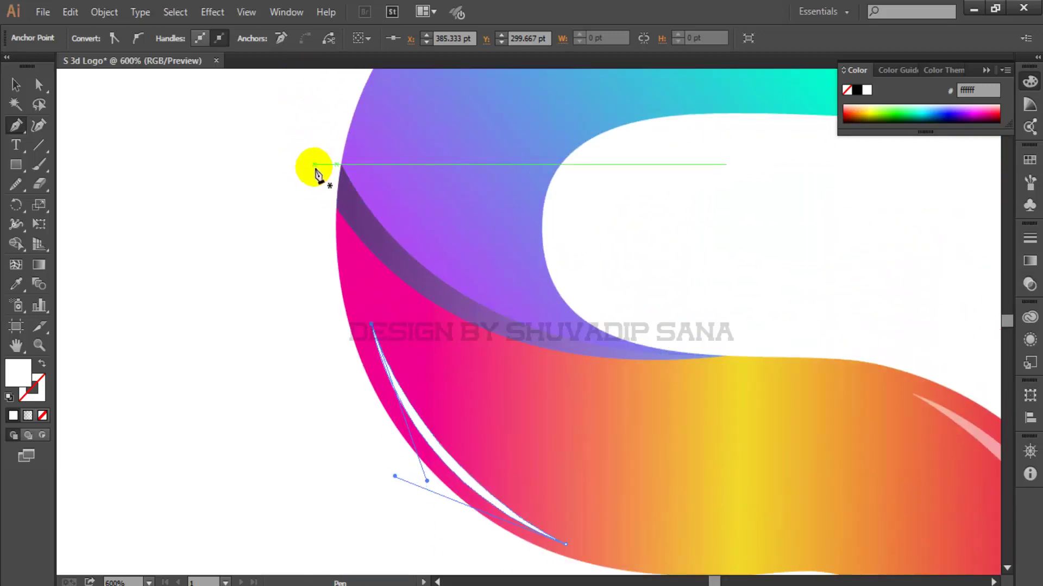
{"action": "key", "text": "ctrl+minus"}
{"action": "key", "text": "ctrl+minus"}
{"action": "key", "text": "ctrl+minus"}
{"action": "left_click", "coordinate": [15, 84]}
{"action": "left_click", "coordinate": [243, 366]}
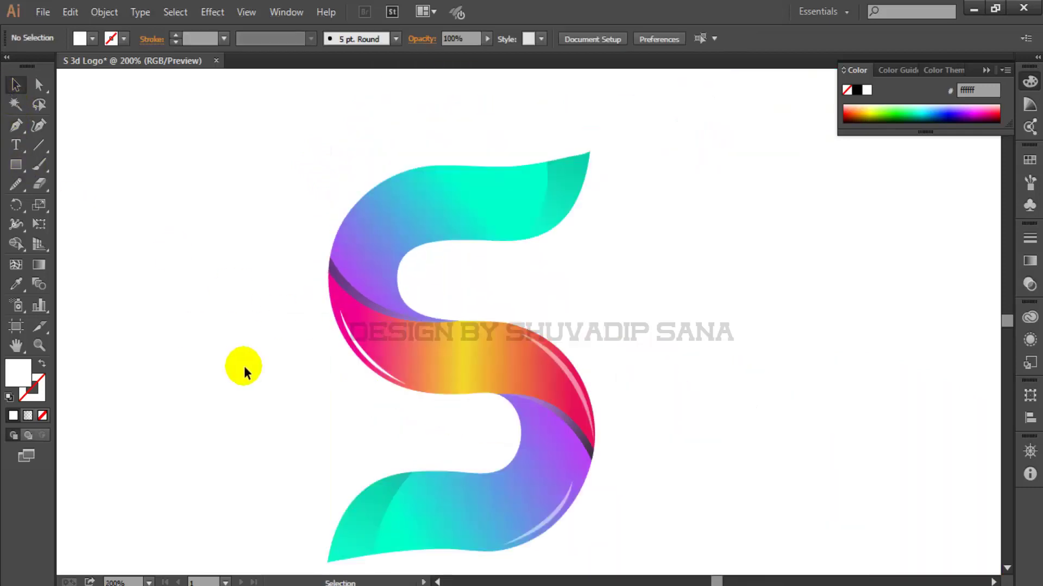
Step: Match the left sliver to the right highlight's translucent white look using the Eyedropper
{"action": "scroll", "coordinate": [243, 366], "scroll_direction": "down", "scroll_amount": 2}
{"action": "scroll", "coordinate": [334, 284], "scroll_direction": "up", "scroll_amount": 2}
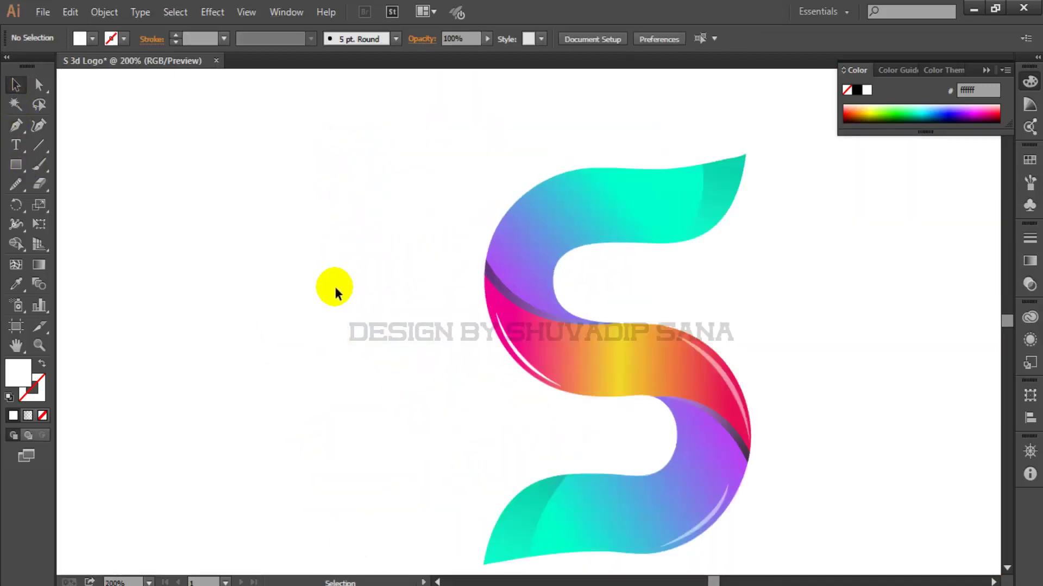
{"action": "left_click", "coordinate": [531, 375]}
{"action": "key", "text": "i"}
{"action": "left_click", "coordinate": [714, 374]}
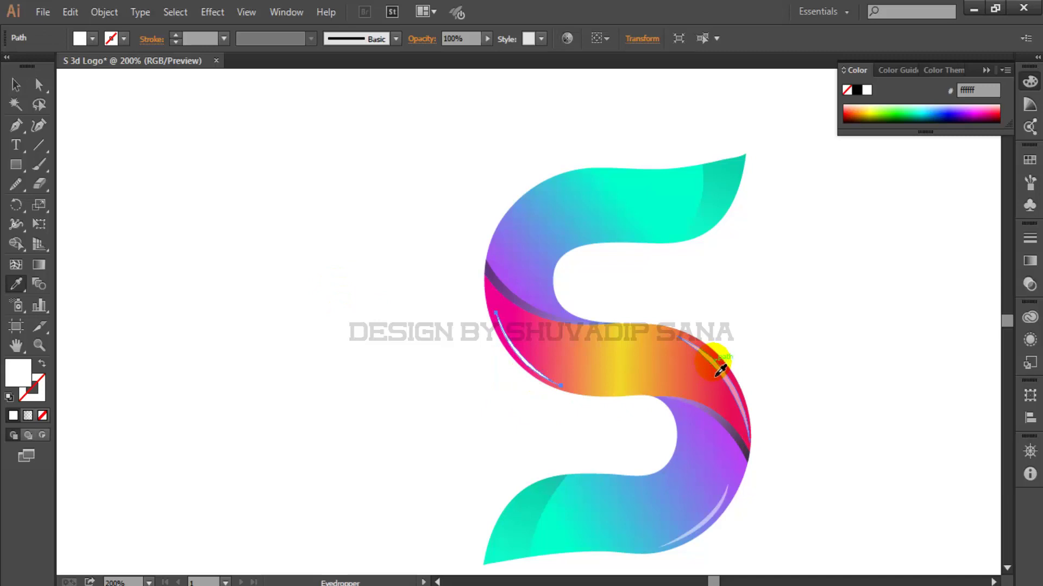
Step: Pen-draw a curved highlight sliver along the top-left curve of the S
{"action": "key", "text": "ctrl+plus"}
{"action": "key", "text": "p"}
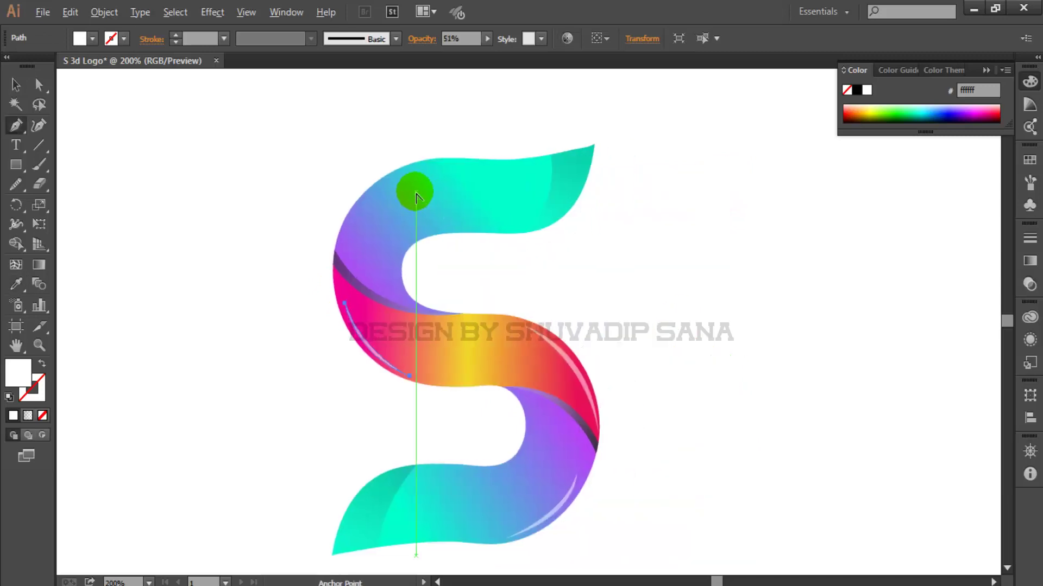
{"action": "left_click", "coordinate": [308, 253]}
{"action": "mouse_move", "coordinate": [436, 148]}
{"action": "left_mouse_down"}
{"action": "mouse_move", "coordinate": [492, 134]}
{"action": "mouse_move", "coordinate": [519, 142]}
{"action": "left_mouse_up"}
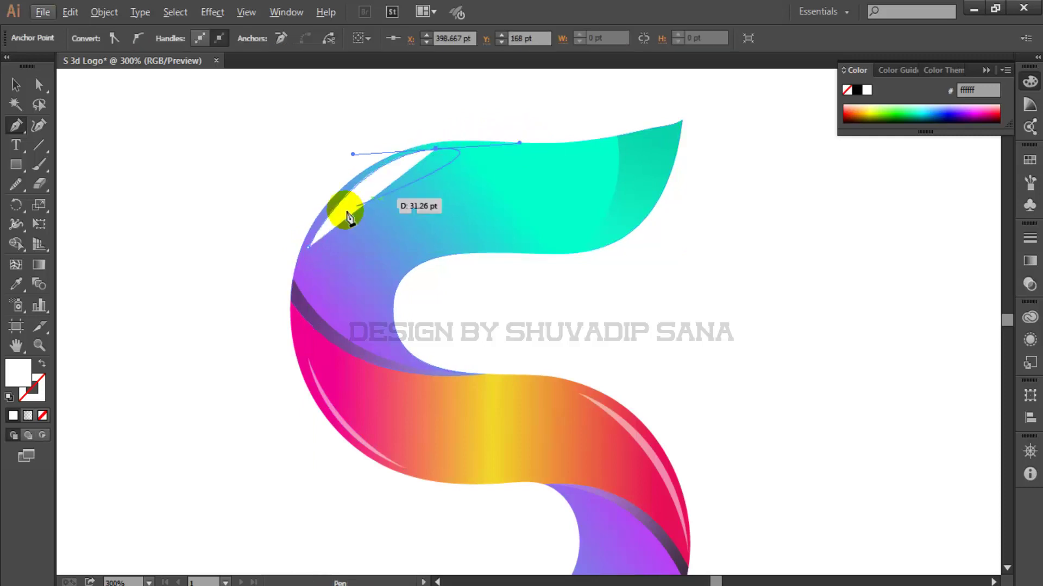
{"action": "left_click_drag", "start_coordinate": [442, 144], "coordinate": [494, 125]}
{"action": "left_click", "coordinate": [502, 98]}
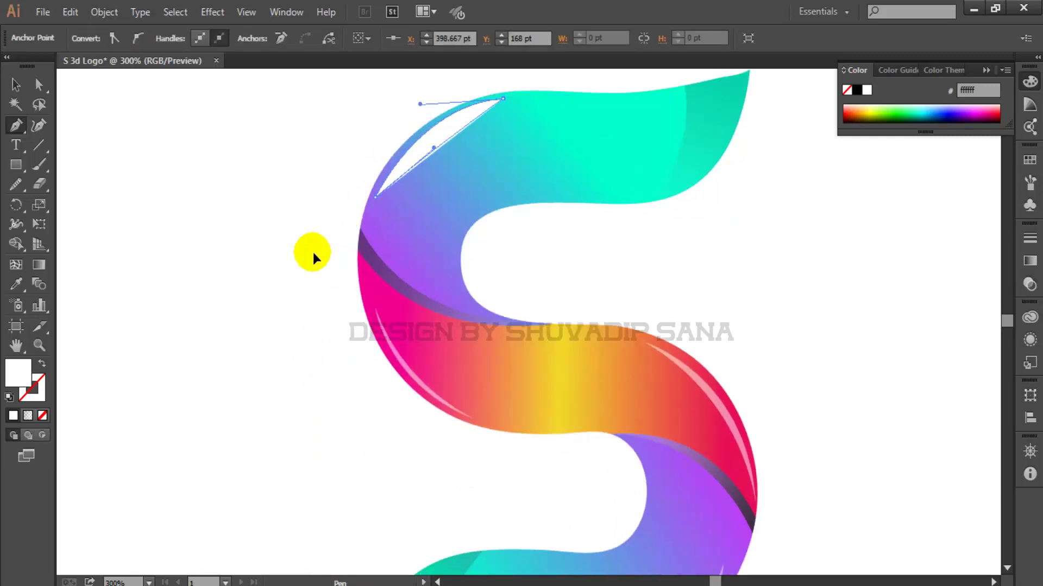
{"action": "mouse_move", "coordinate": [314, 255]}
{"action": "left_mouse_down"}
{"action": "mouse_move", "coordinate": [316, 293]}
{"action": "mouse_move", "coordinate": [316, 278]}
{"action": "left_mouse_up"}
{"action": "left_click", "coordinate": [16, 84]}
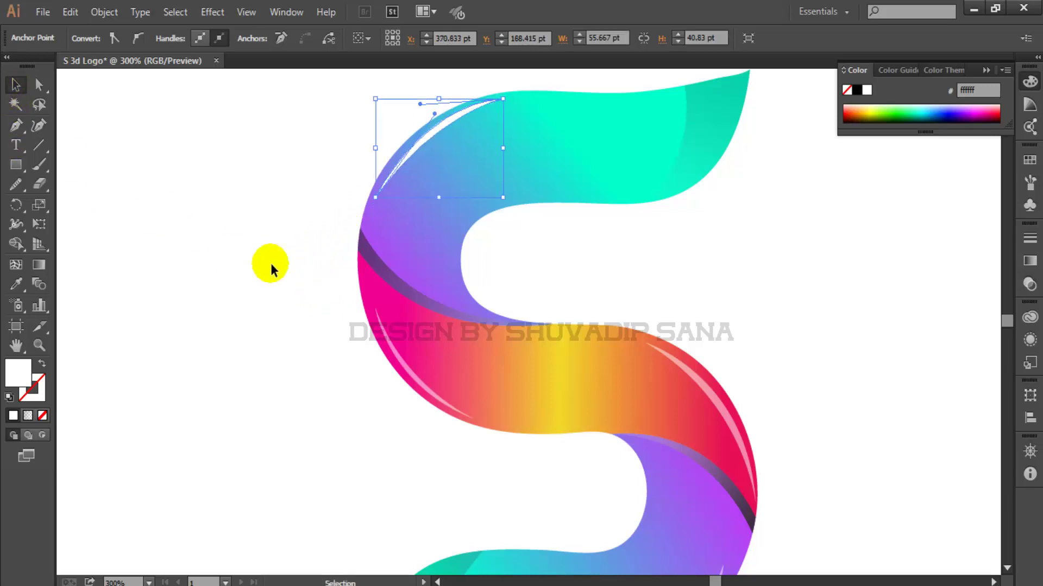
Step: Copy an existing highlight's translucent white style onto it, then deselect and zoom out
{"action": "left_click", "coordinate": [271, 268]}
{"action": "left_click", "coordinate": [457, 115]}
{"action": "left_click", "coordinate": [19, 284]}
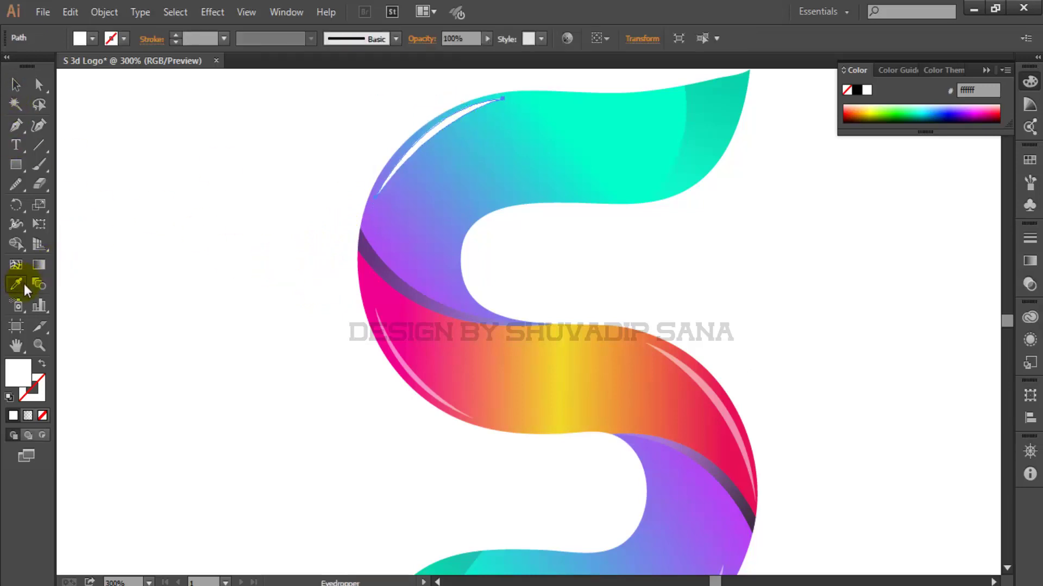
{"action": "left_click", "coordinate": [419, 378]}
{"action": "key", "text": "v"}
{"action": "left_click", "coordinate": [207, 259]}
{"action": "key", "text": "ctrl+minus"}
{"action": "key", "text": "ctrl+minus"}
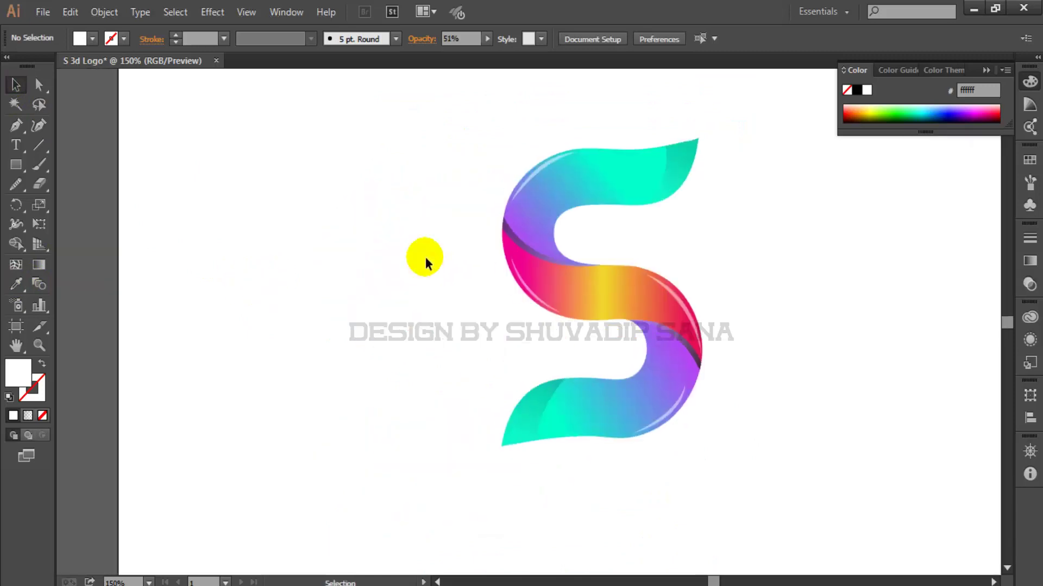
Step: Select the top-left, left band, right band and bottom-right highlight slivers together
{"action": "left_click", "coordinate": [537, 174]}
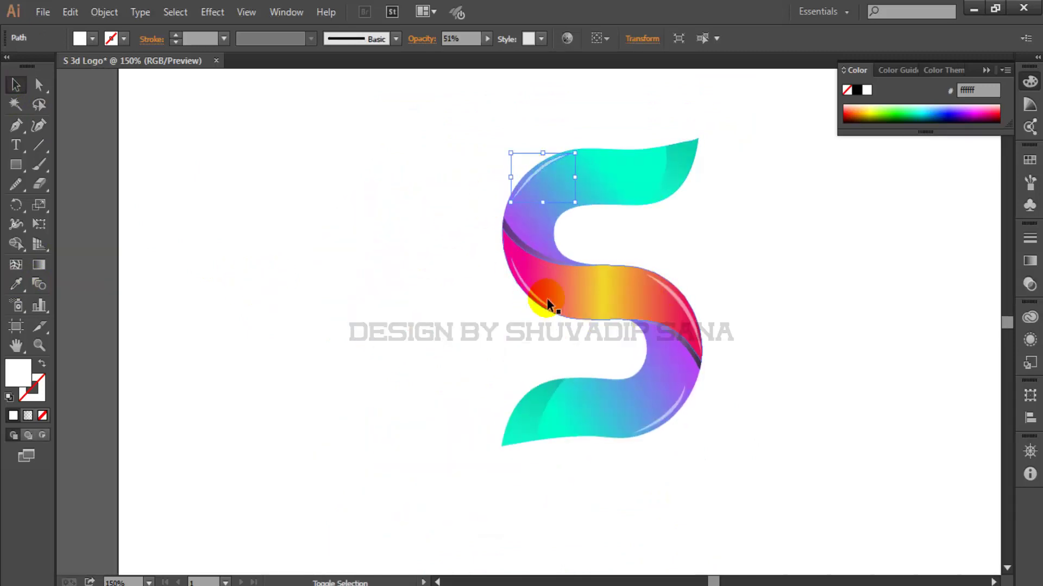
{"action": "left_click", "coordinate": [543, 314], "text": "shift"}
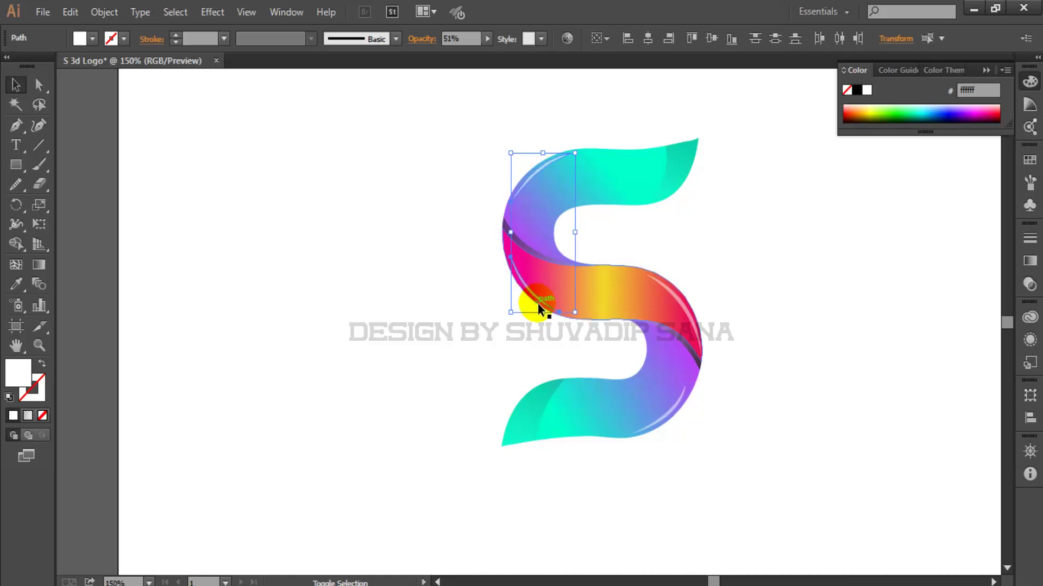
{"action": "left_click", "coordinate": [669, 288], "text": "shift"}
{"action": "left_click", "coordinate": [684, 396], "text": "shift"}
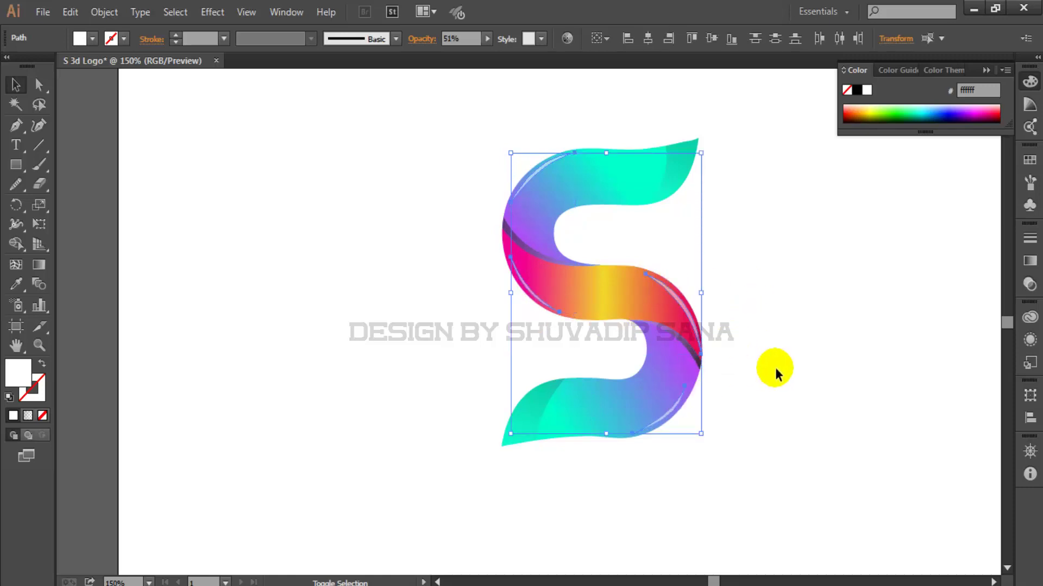
Step: Set the highlights' blend mode to Overlay and opacity to 67%, then deselect
{"action": "left_click", "coordinate": [1030, 418]}
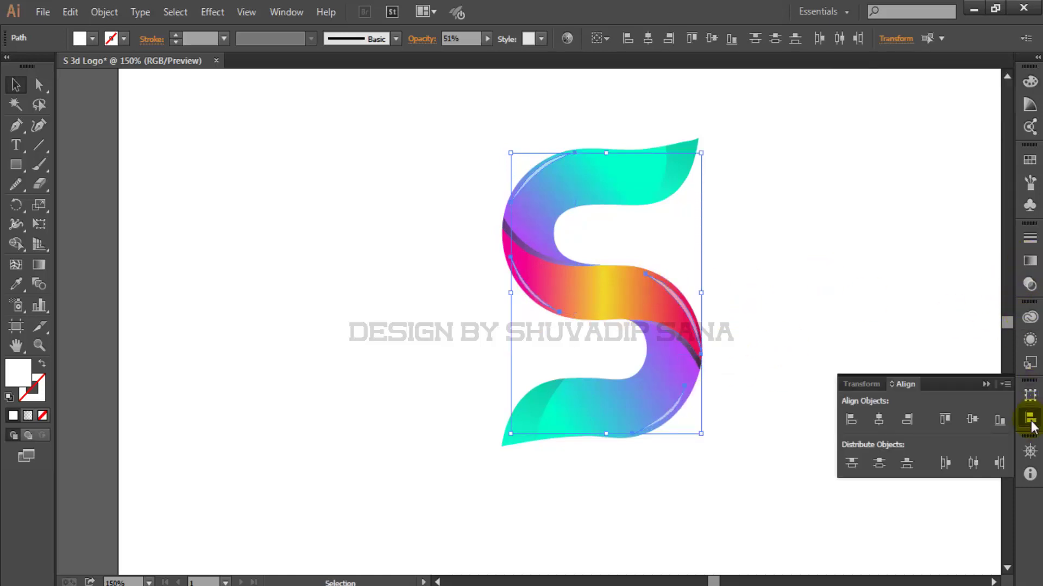
{"action": "left_click", "coordinate": [1029, 261]}
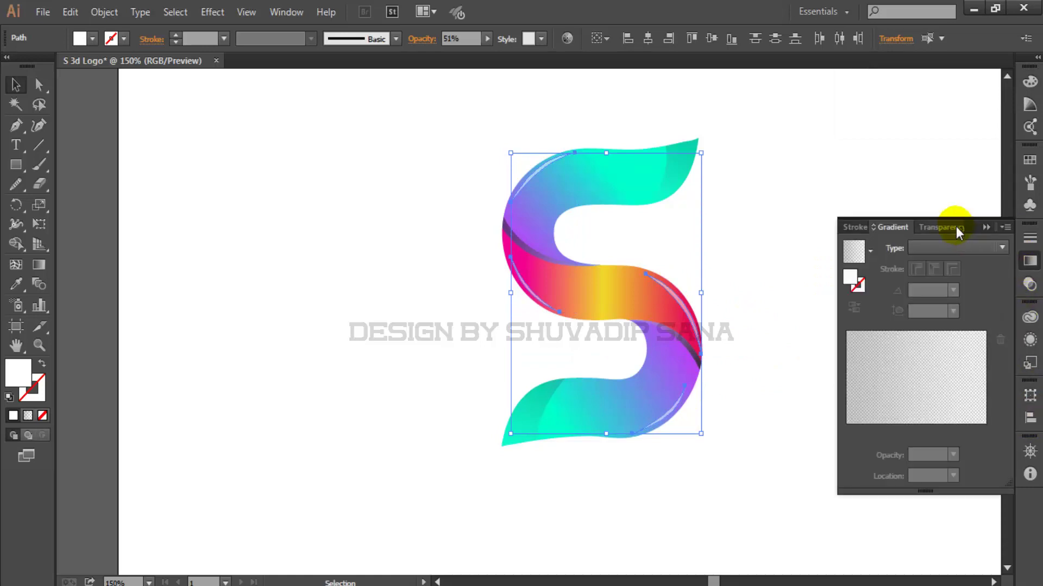
{"action": "left_click", "coordinate": [943, 226]}
{"action": "left_click", "coordinate": [898, 248]}
{"action": "left_click", "coordinate": [871, 411]}
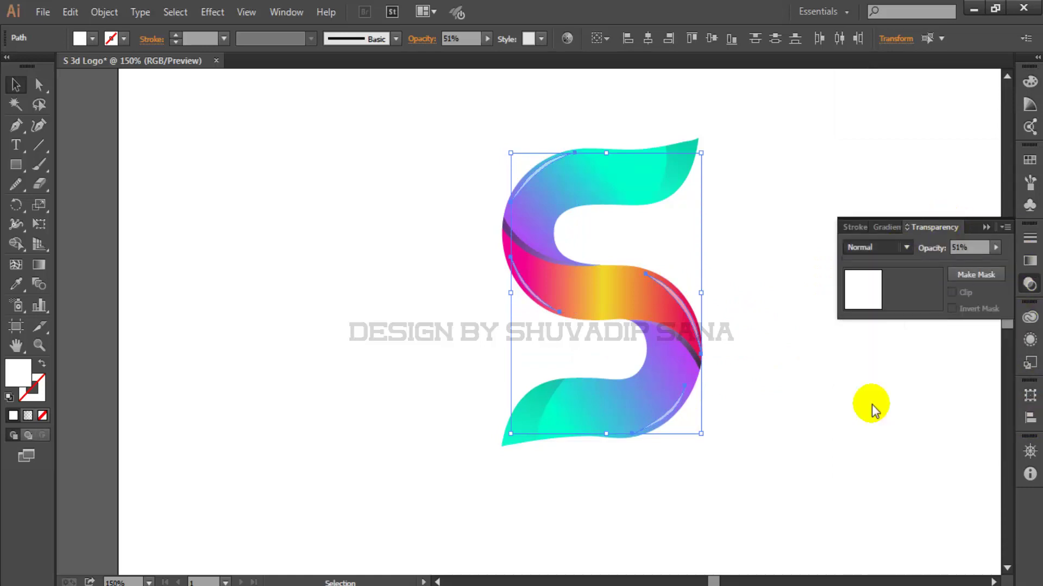
{"action": "left_click", "coordinate": [997, 250]}
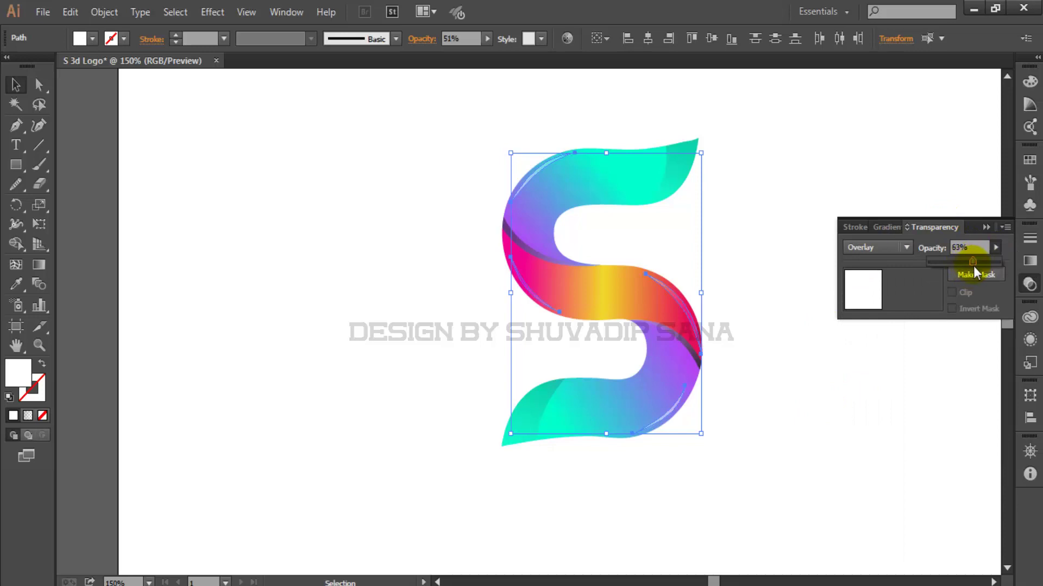
{"action": "left_click_drag", "start_coordinate": [969, 272], "coordinate": [975, 266]}
{"action": "left_click", "coordinate": [782, 391]}
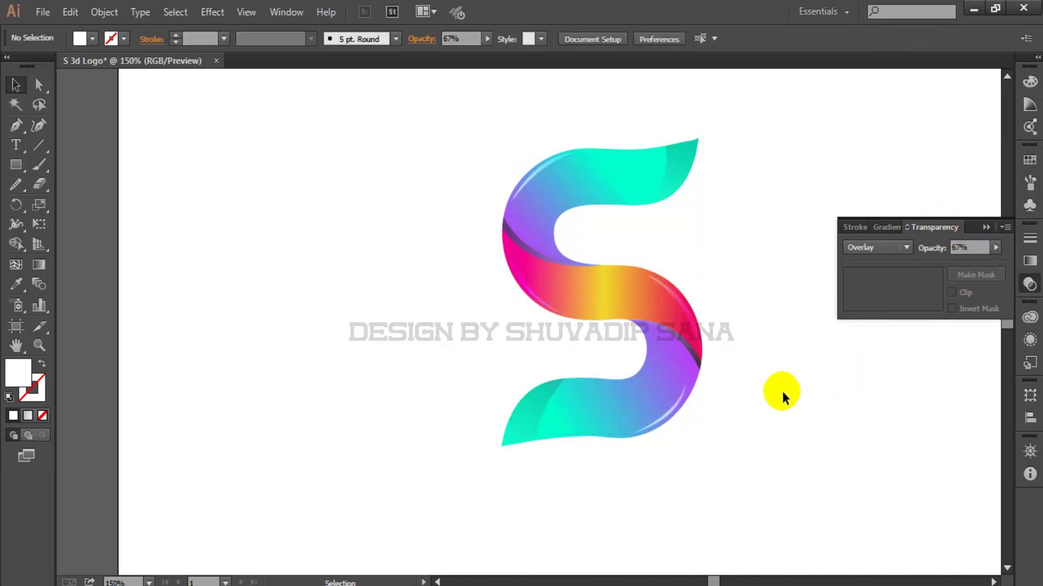
{"action": "left_click", "coordinate": [986, 227]}
Step: Group all parts of the S together
{"action": "scroll", "coordinate": [786, 268], "scroll_direction": "down", "scroll_amount": 2}
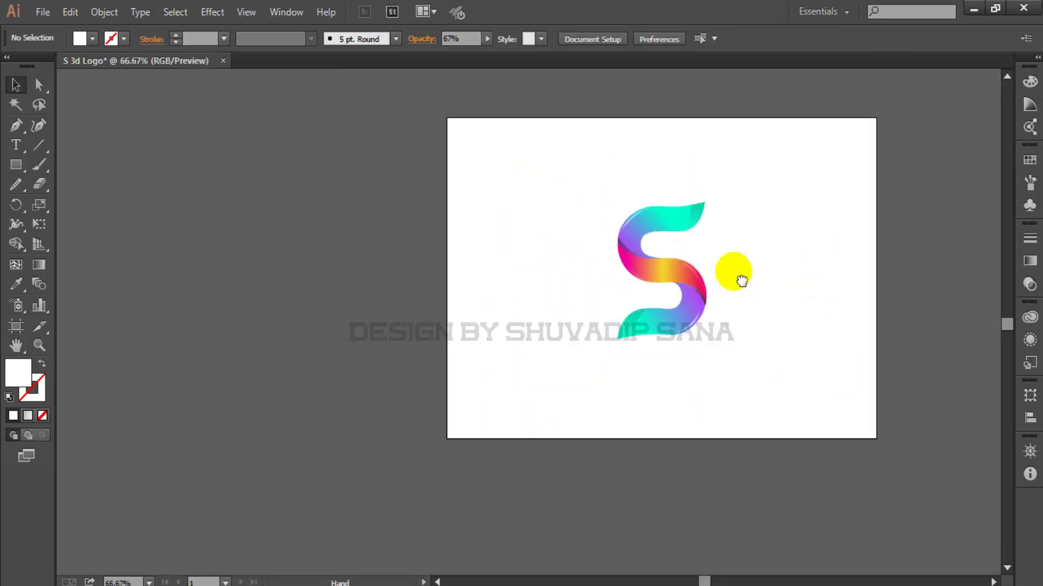
{"action": "scroll", "coordinate": [740, 280], "scroll_direction": "right", "scroll_amount": 1}
{"action": "left_click", "coordinate": [649, 304]}
{"action": "right_click", "coordinate": [632, 286]}
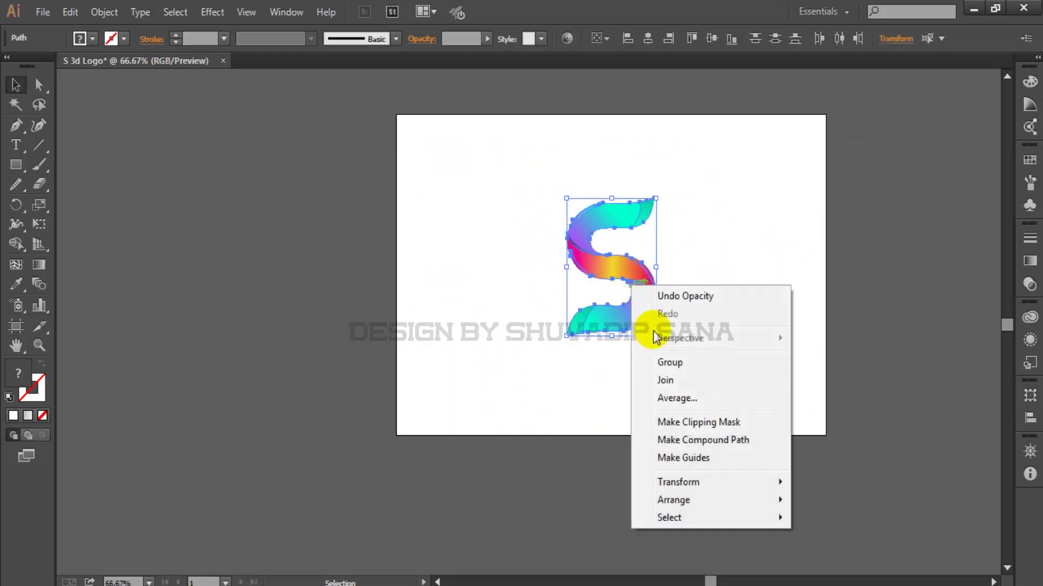
{"action": "left_click", "coordinate": [659, 360]}
{"action": "left_click", "coordinate": [727, 316]}
Step: Draw an artboard-sized 841.89 × 595.28 pt rectangle and send it behind the S
{"action": "left_click", "coordinate": [16, 164]}
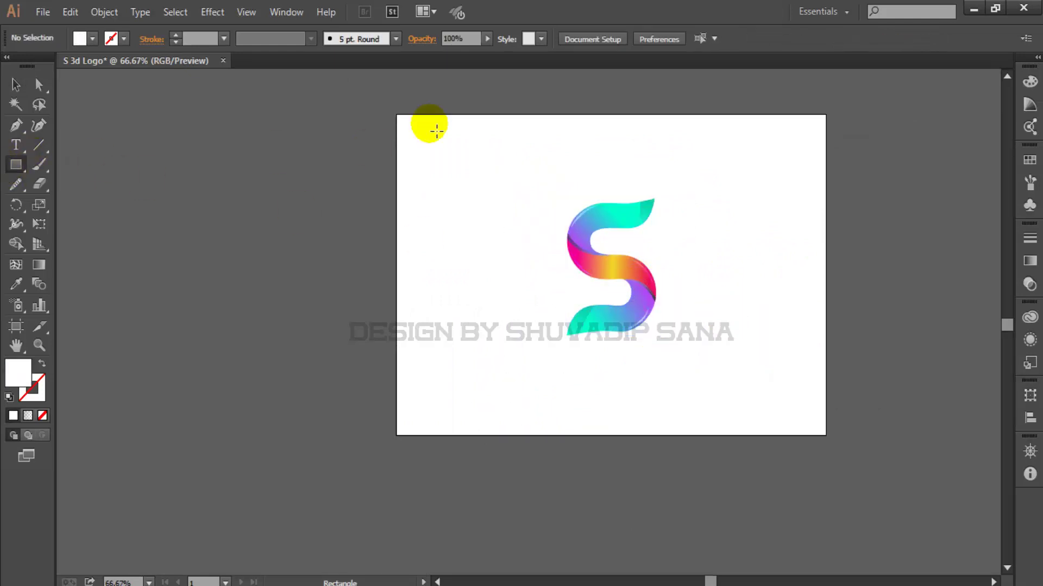
{"action": "left_click_drag", "start_coordinate": [397, 115], "coordinate": [826, 434]}
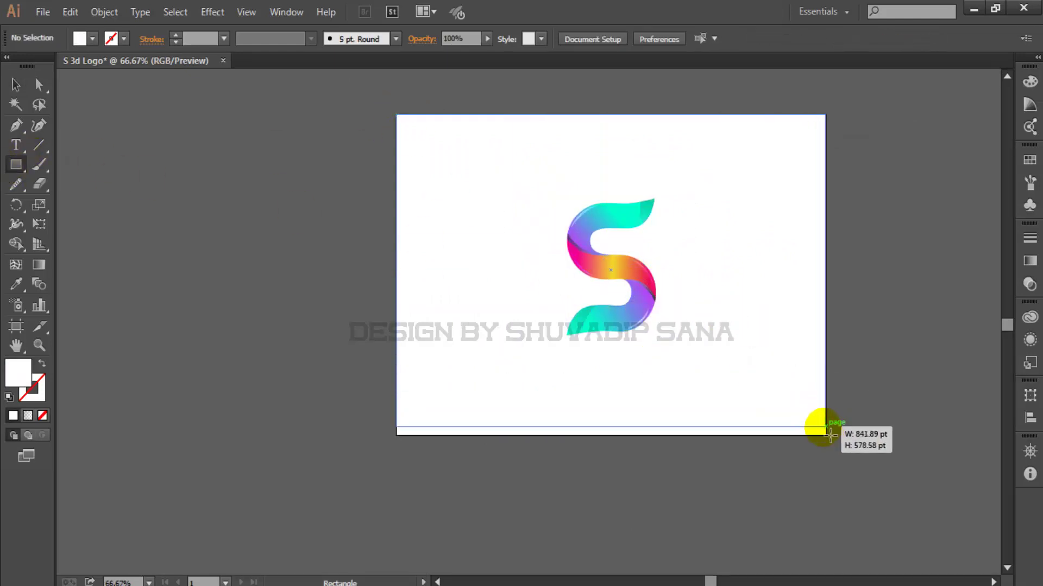
{"action": "left_click", "coordinate": [16, 84]}
{"action": "right_click", "coordinate": [582, 220]}
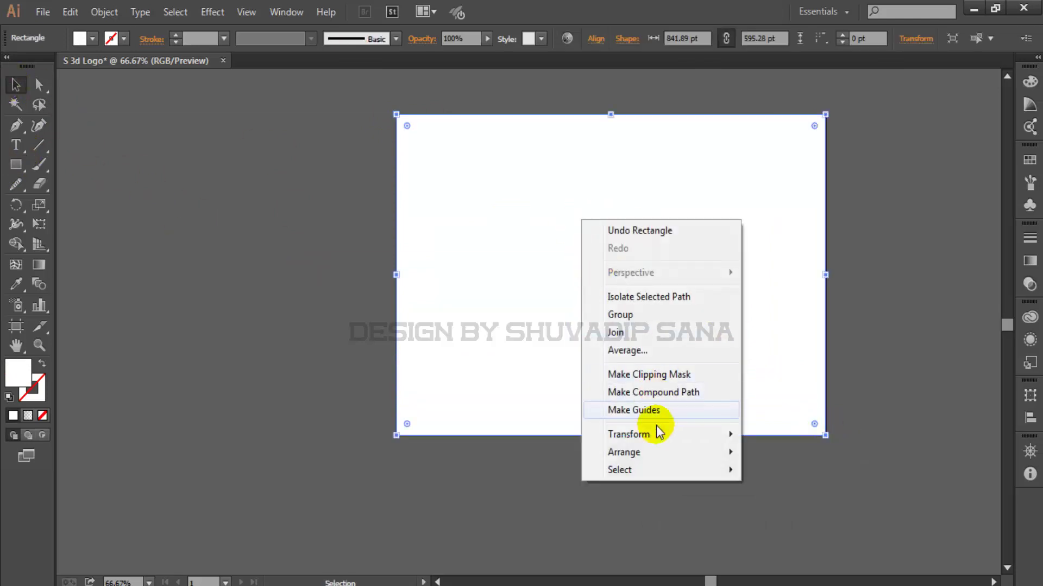
{"action": "left_click", "coordinate": [784, 506]}
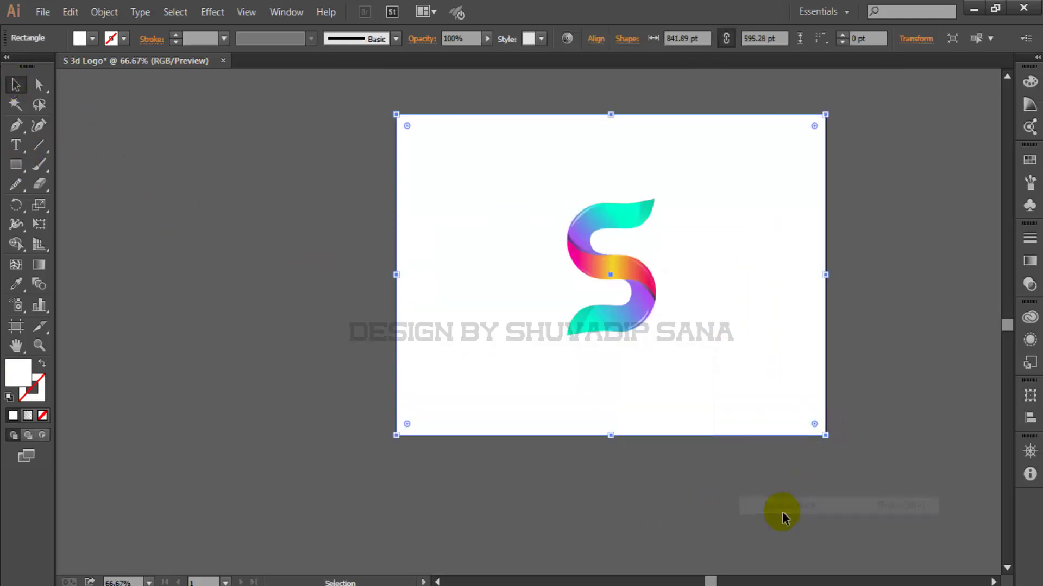
Step: Fill the background rectangle with a dark blue-teal, then pick a darker teal shade
{"action": "double_click", "coordinate": [31, 379]}
{"action": "left_click_drag", "start_coordinate": [886, 256], "coordinate": [888, 293]}
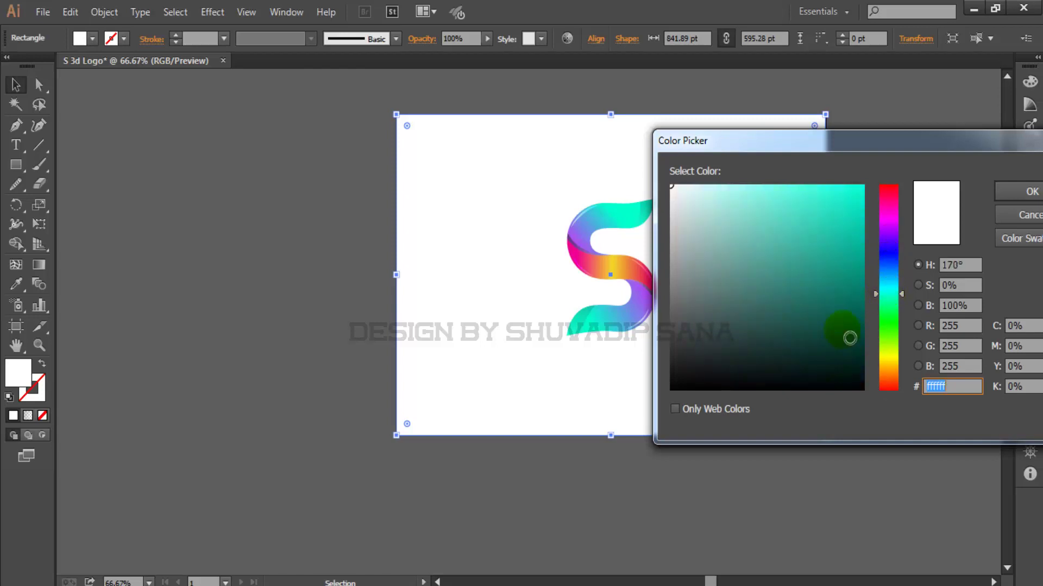
{"action": "left_click_drag", "start_coordinate": [888, 290], "coordinate": [888, 278]}
{"action": "left_click", "coordinate": [848, 314]}
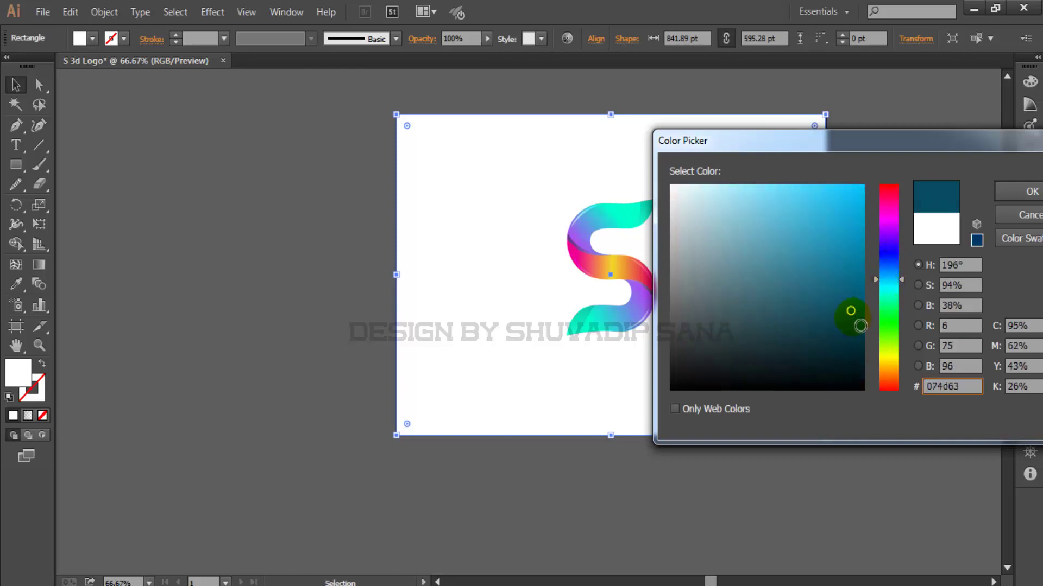
{"action": "key", "text": "Return"}
{"action": "left_click", "coordinate": [932, 220]}
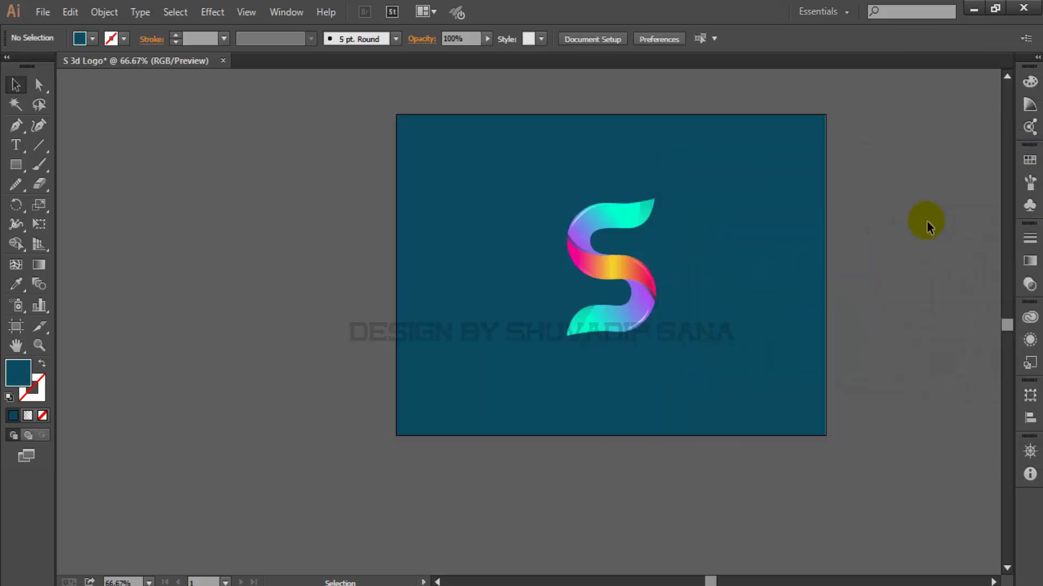
{"action": "left_click", "coordinate": [800, 309]}
{"action": "double_click", "coordinate": [18, 373]}
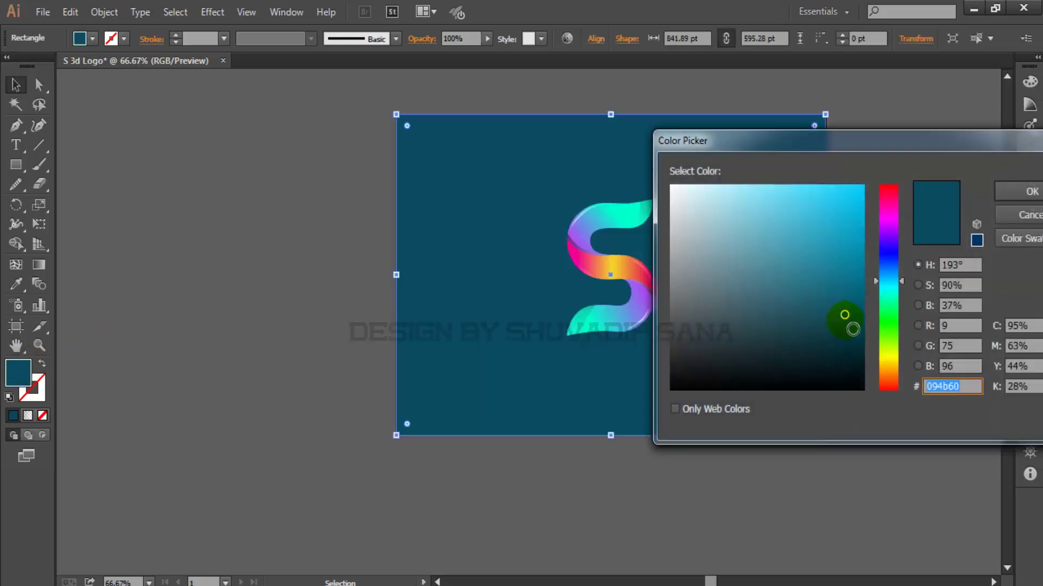
{"action": "left_click_drag", "start_coordinate": [843, 320], "coordinate": [849, 346]}
{"action": "left_click", "coordinate": [1023, 196]}
{"action": "left_click", "coordinate": [912, 247]}
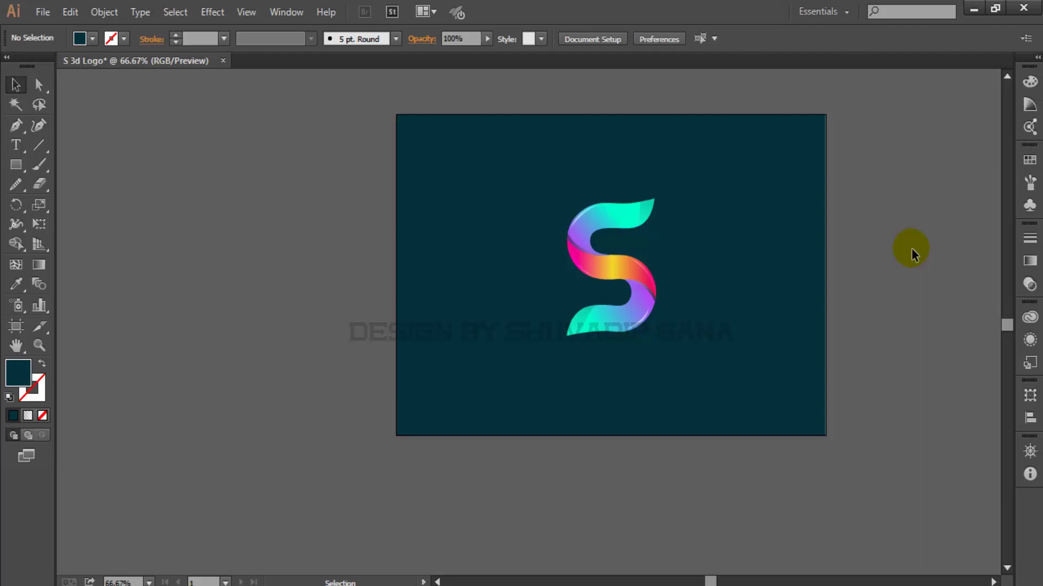
Step: Refine the rectangle's fill to very dark teal #022433 and deselect
{"action": "left_click", "coordinate": [752, 241]}
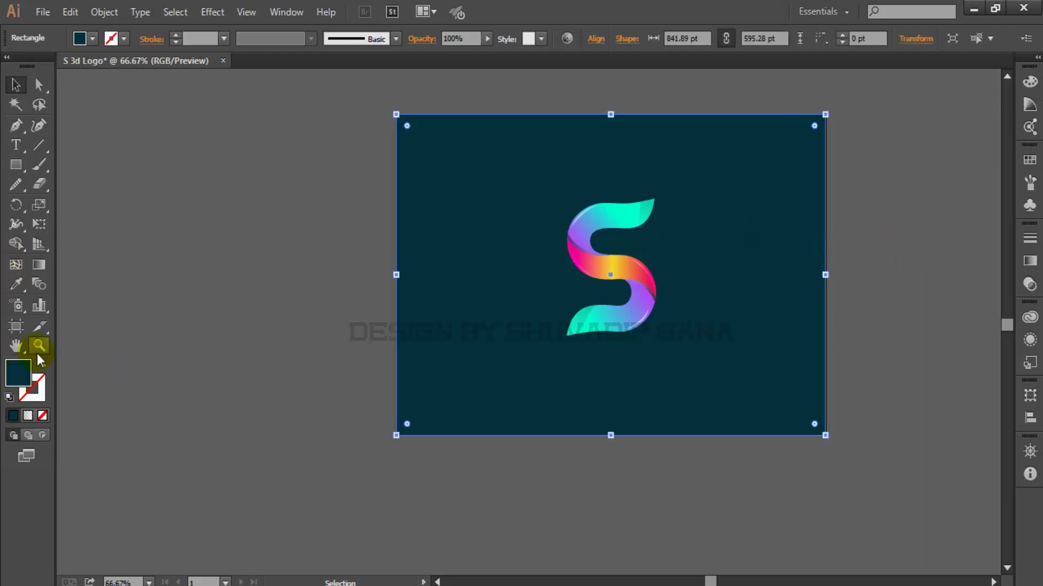
{"action": "double_click", "coordinate": [22, 370]}
{"action": "left_click_drag", "start_coordinate": [887, 293], "coordinate": [886, 277]}
{"action": "left_click", "coordinate": [856, 349]}
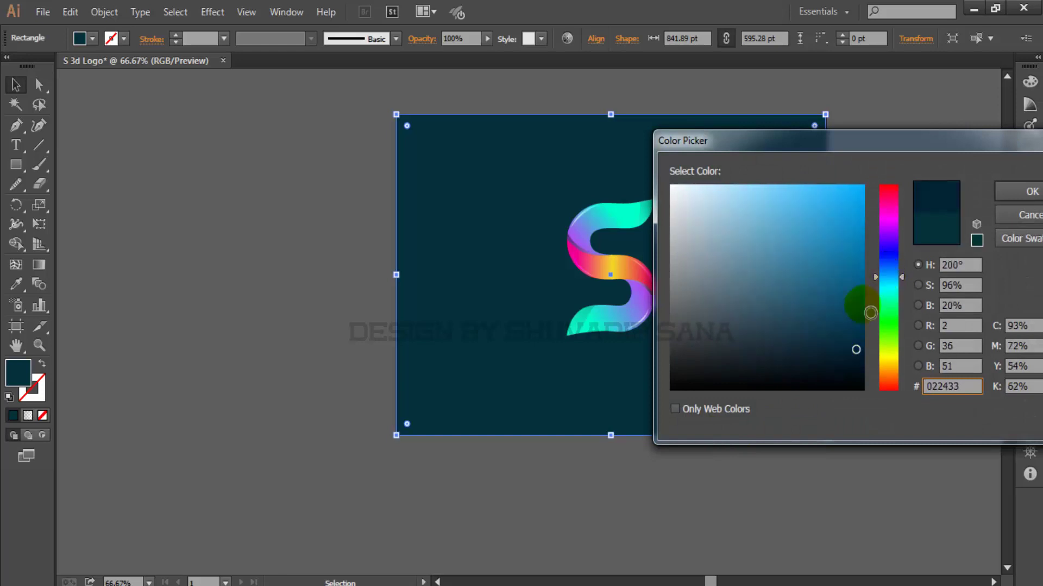
{"action": "left_click", "coordinate": [1021, 191]}
{"action": "left_click", "coordinate": [908, 249]}
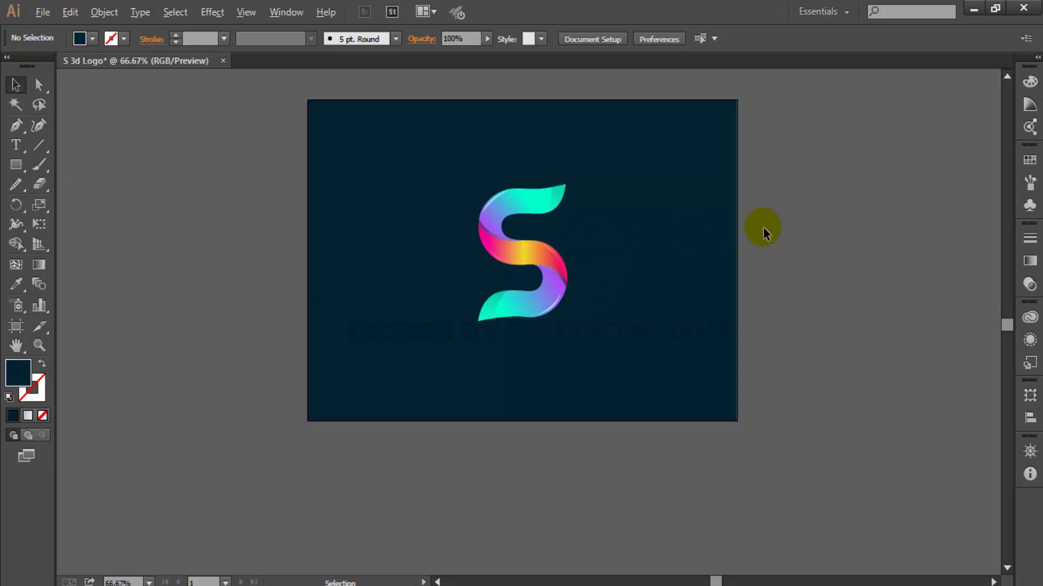
{"action": "scroll", "coordinate": [764, 227], "scroll_direction": "up", "scroll_amount": 1}
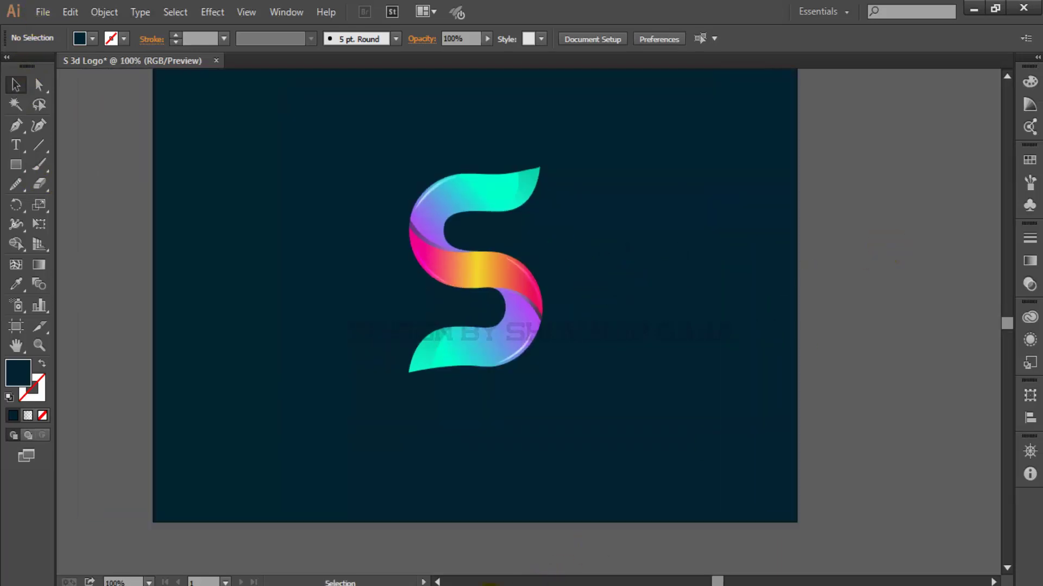